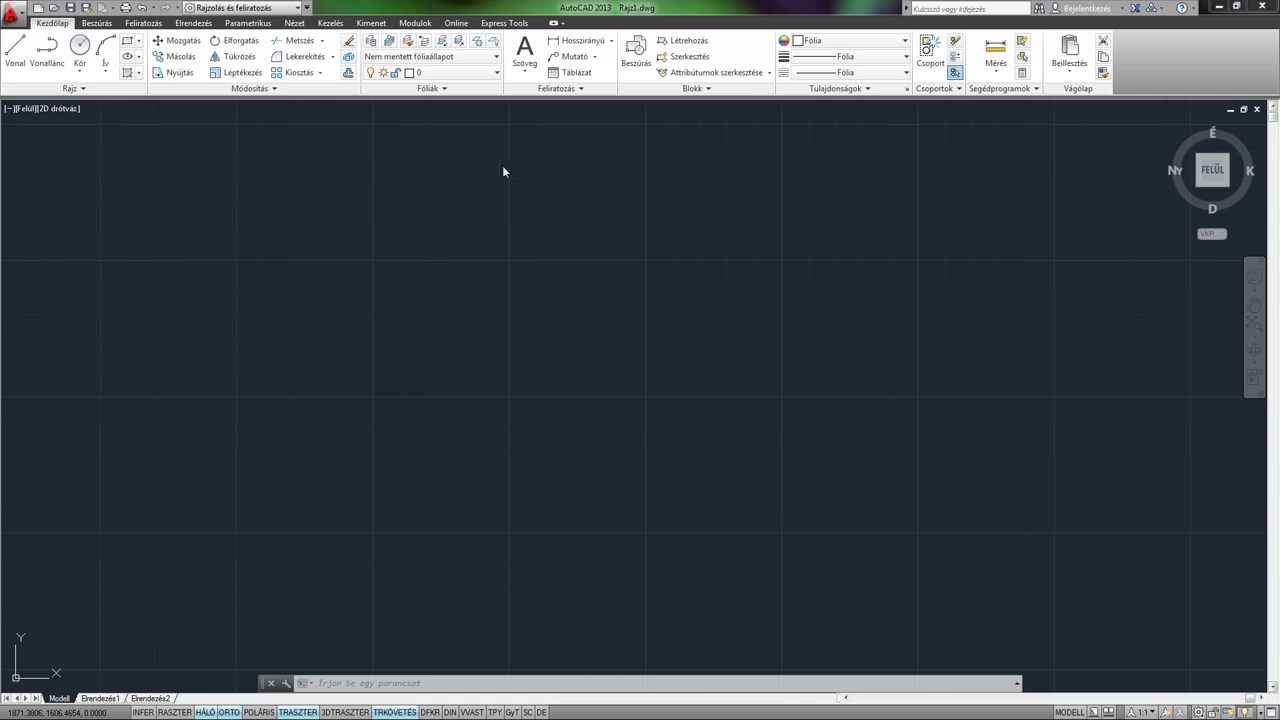
- In the Layer Properties Manager, create a layer named Kontur with colour green
left_click(370, 42)
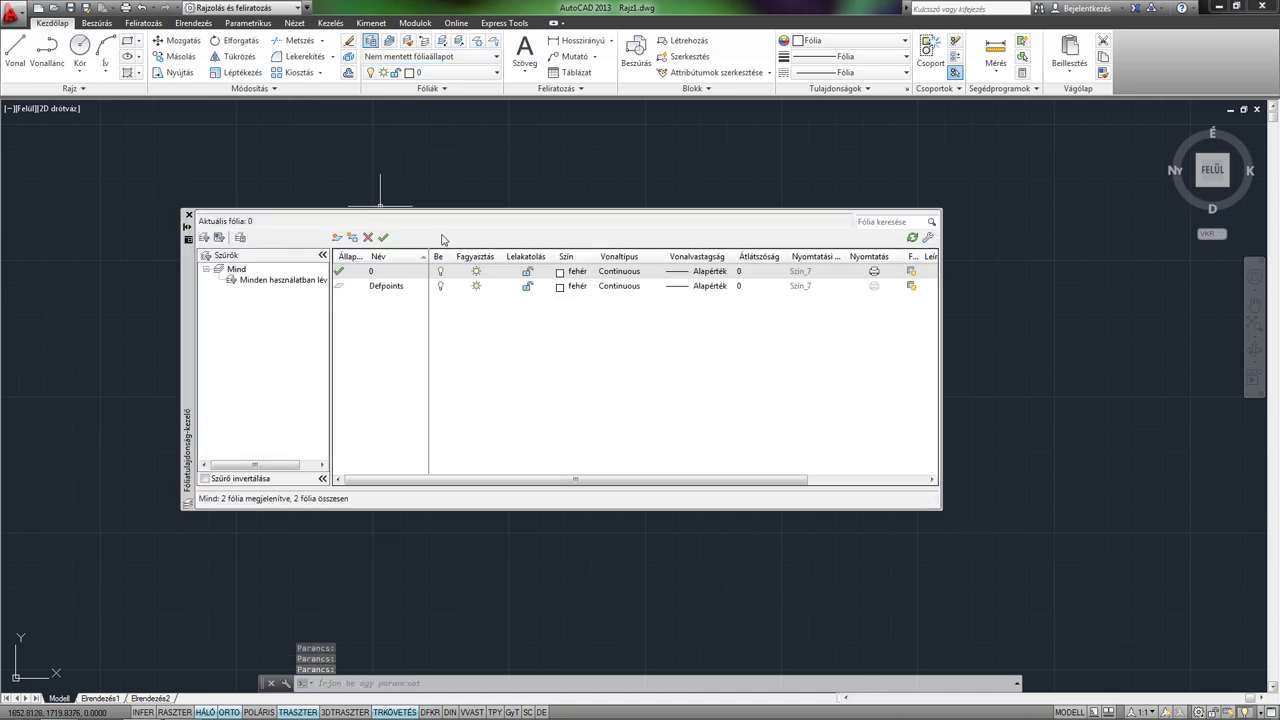
left_click(337, 238)
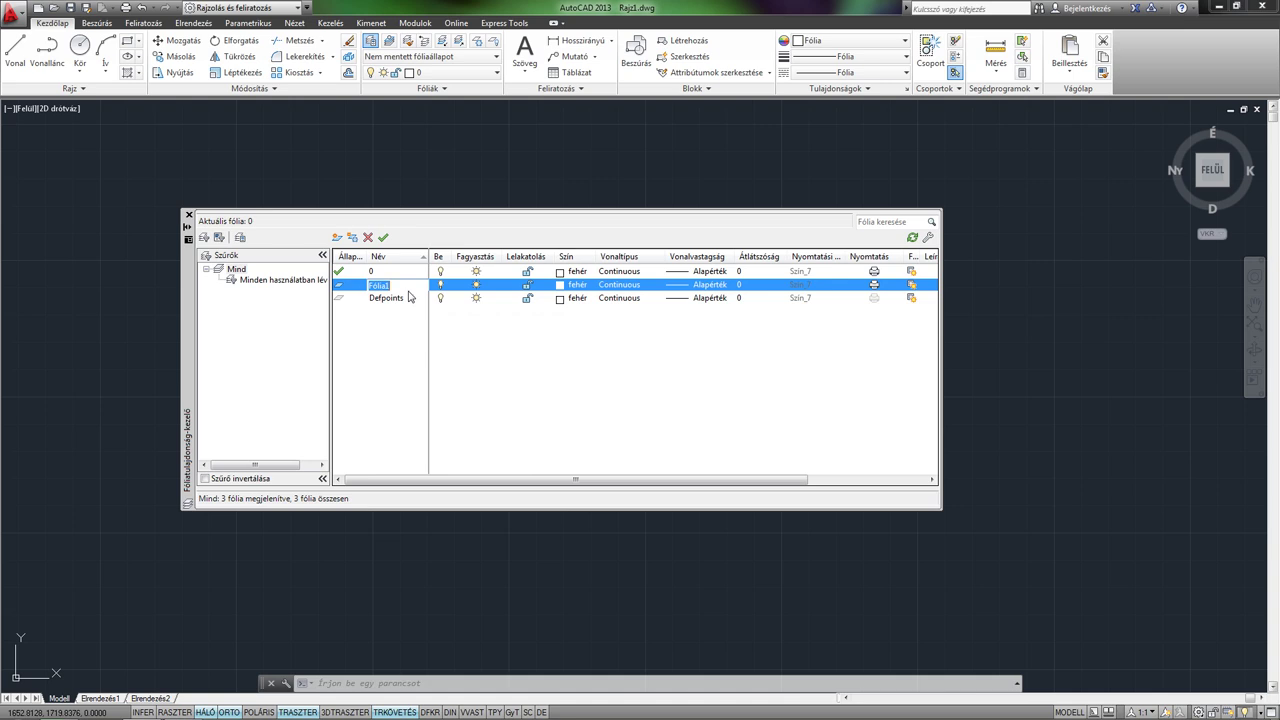
type("Kontur")
key("Return")
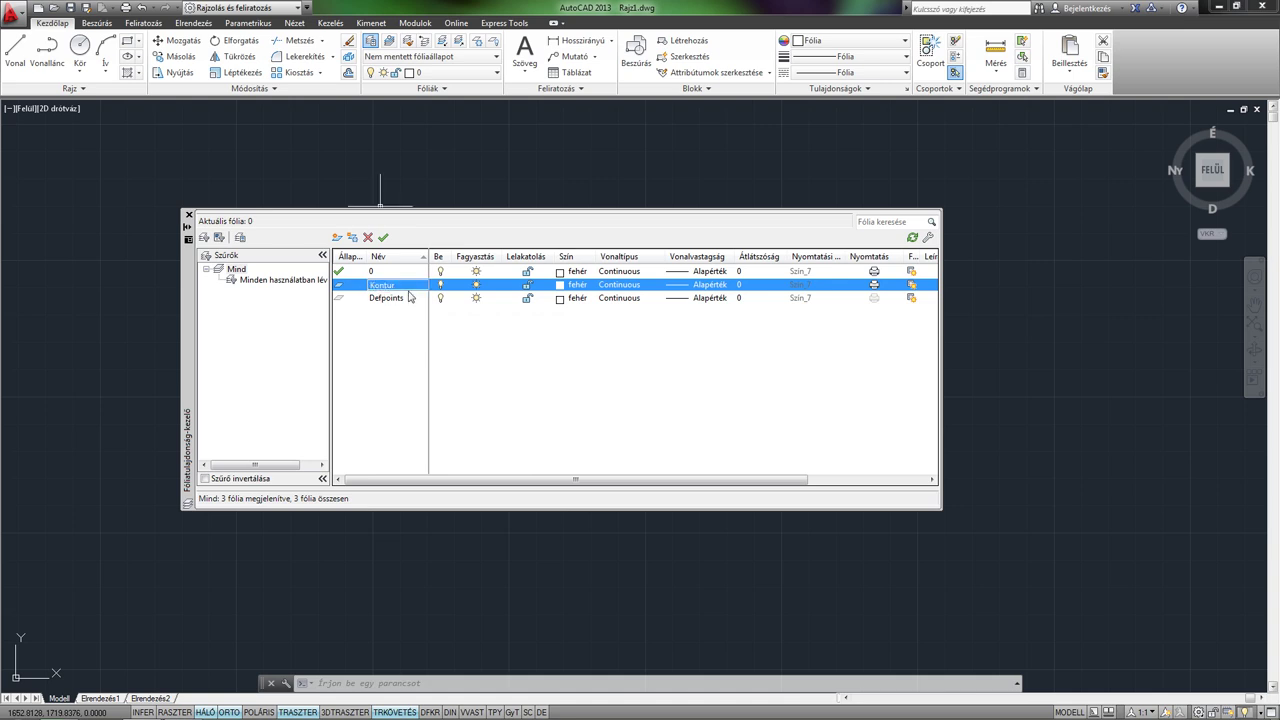
left_click(562, 285)
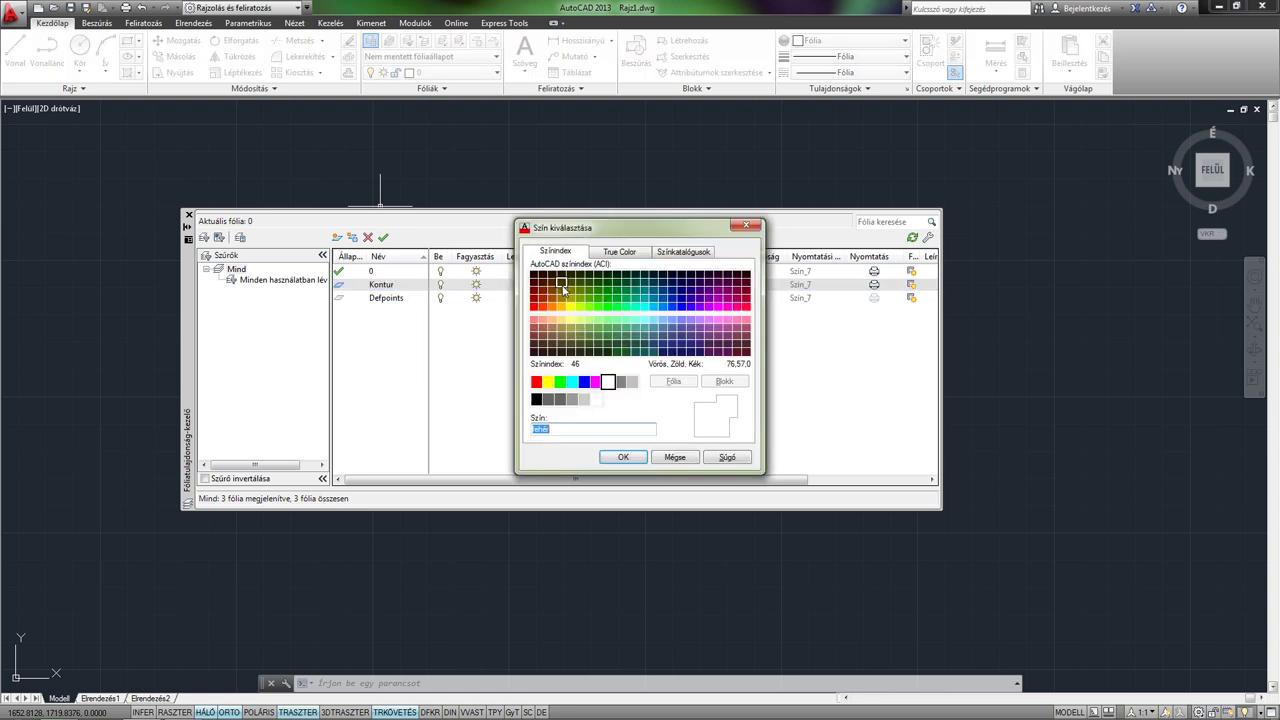
left_click(559, 381)
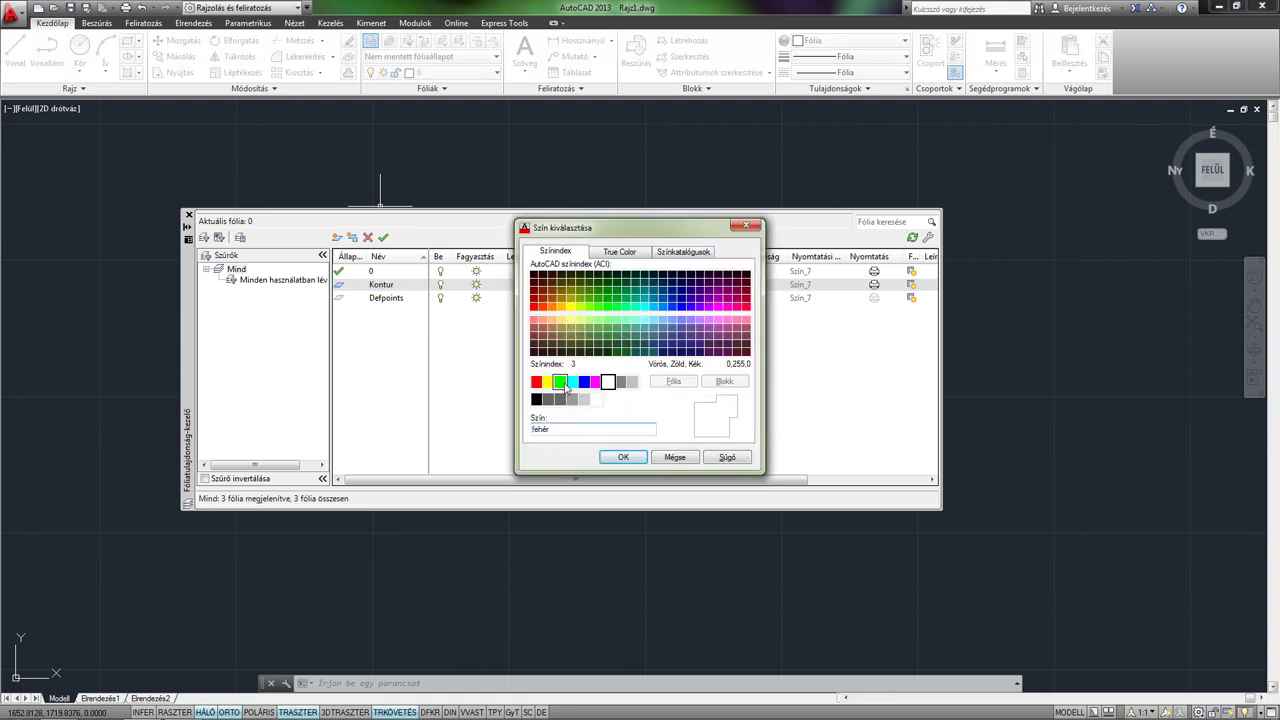
left_click(622, 459)
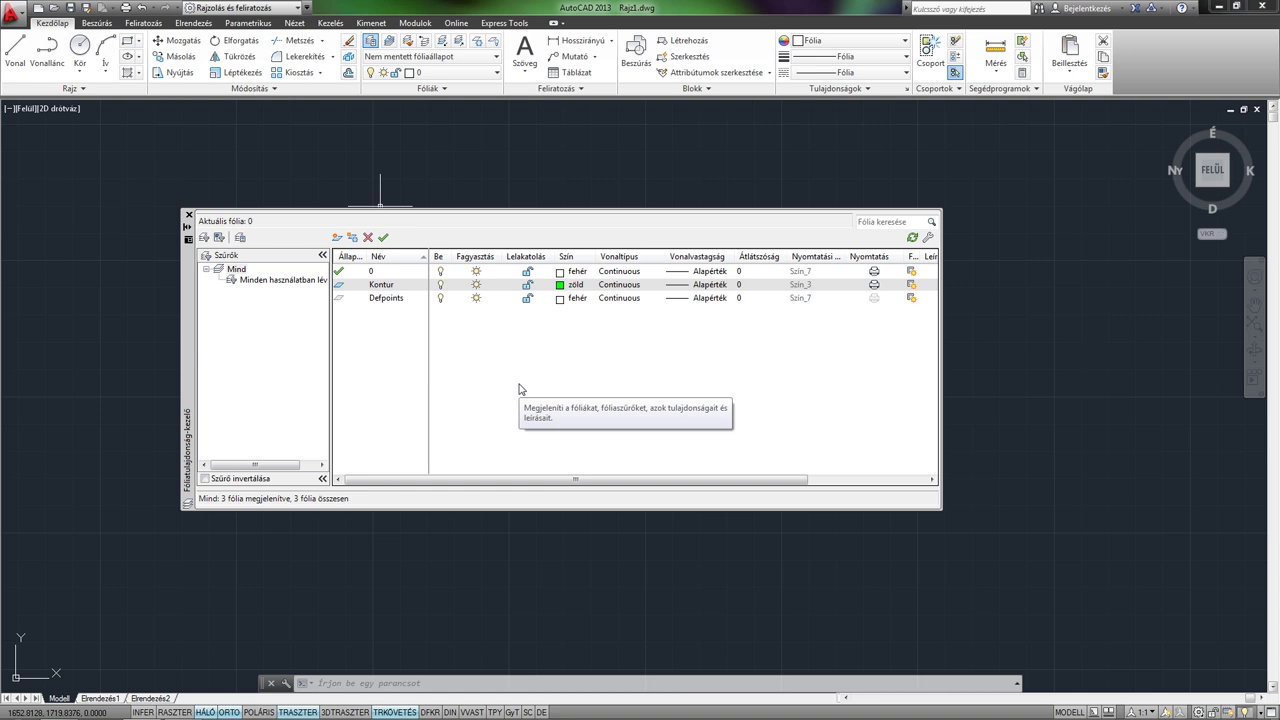
- Create a second layer named Meret with colour cyan
left_click(337, 238)
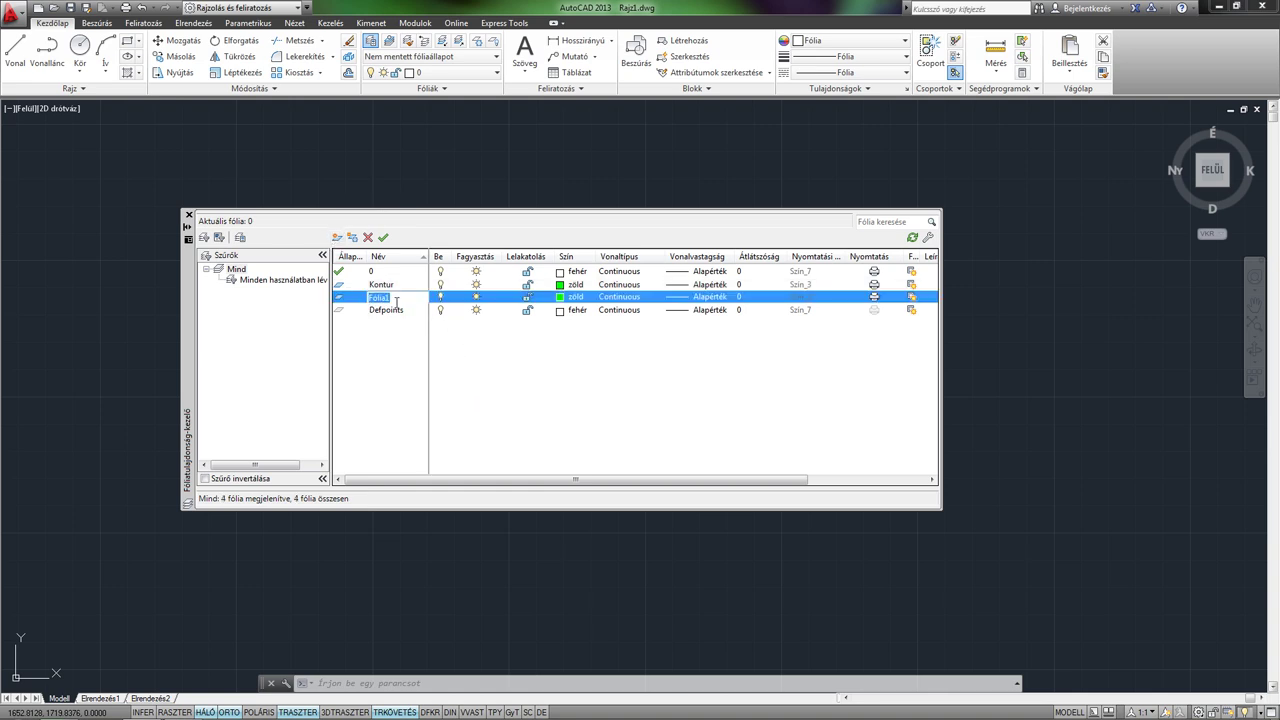
key("BackSpace")
type("M")
type("e")
type("e")
key("BackSpace")
type("re")
type("t")
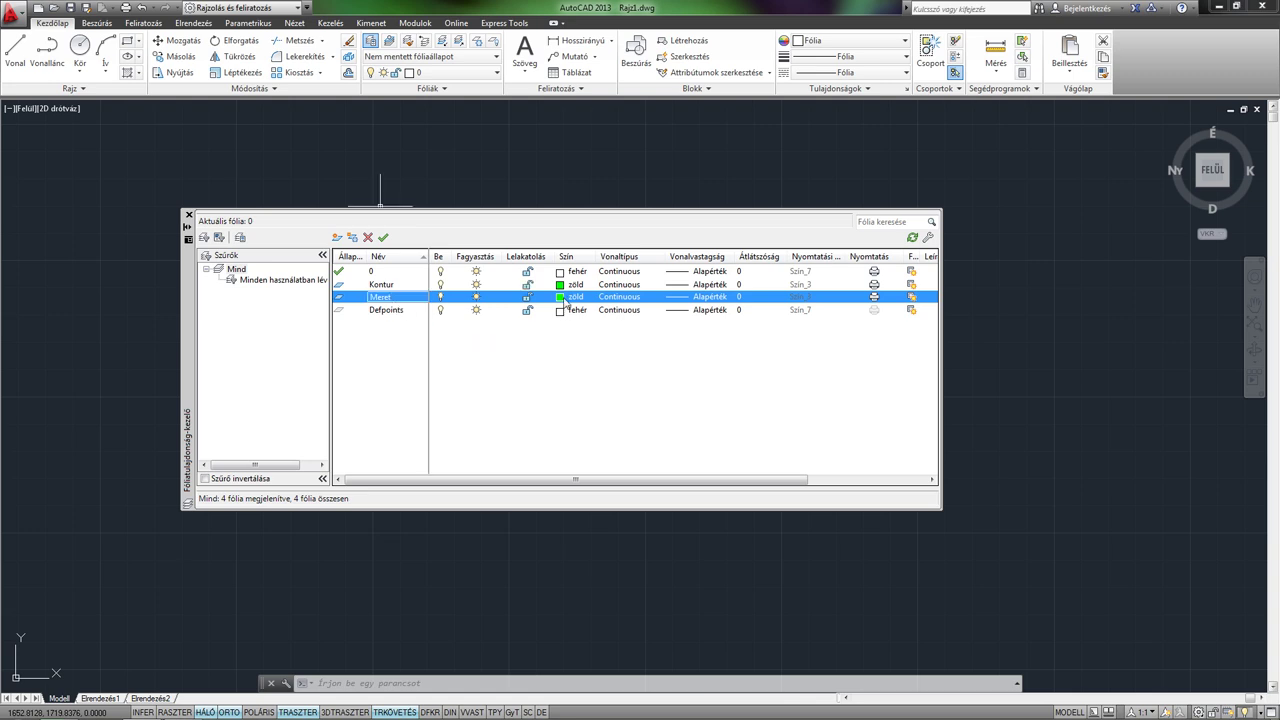
left_click(565, 298)
left_click(572, 381)
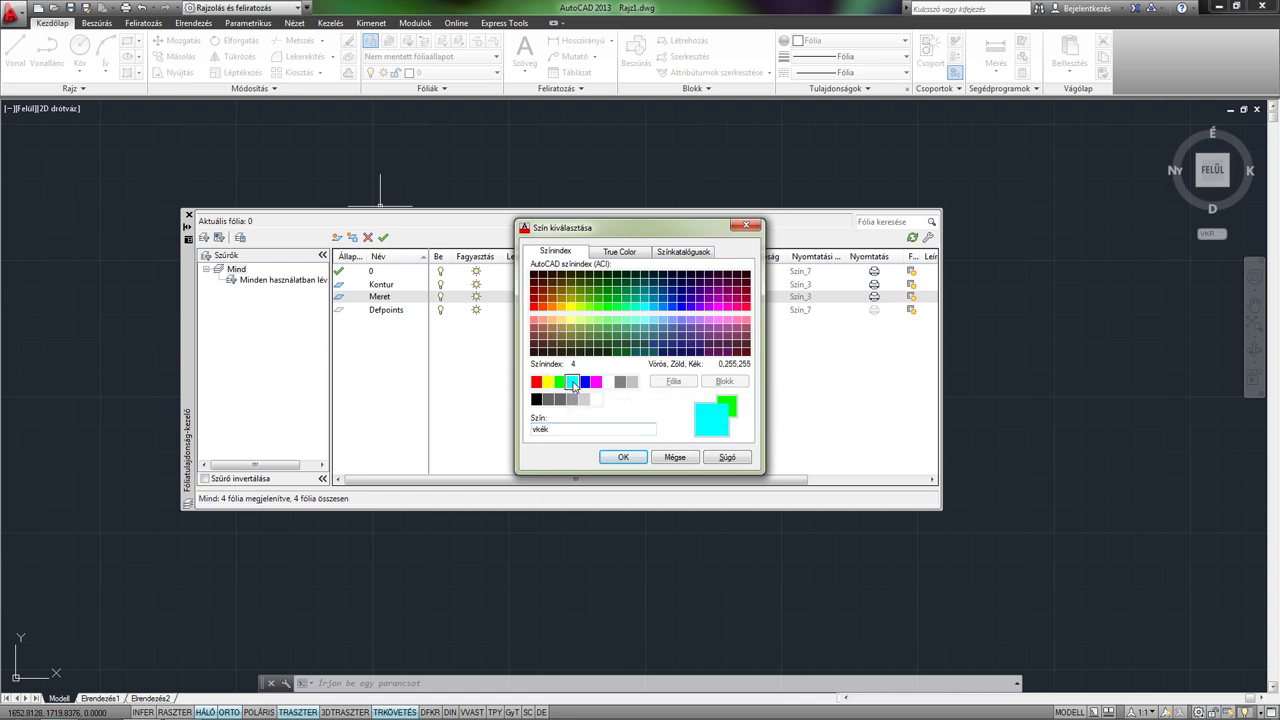
left_click(623, 458)
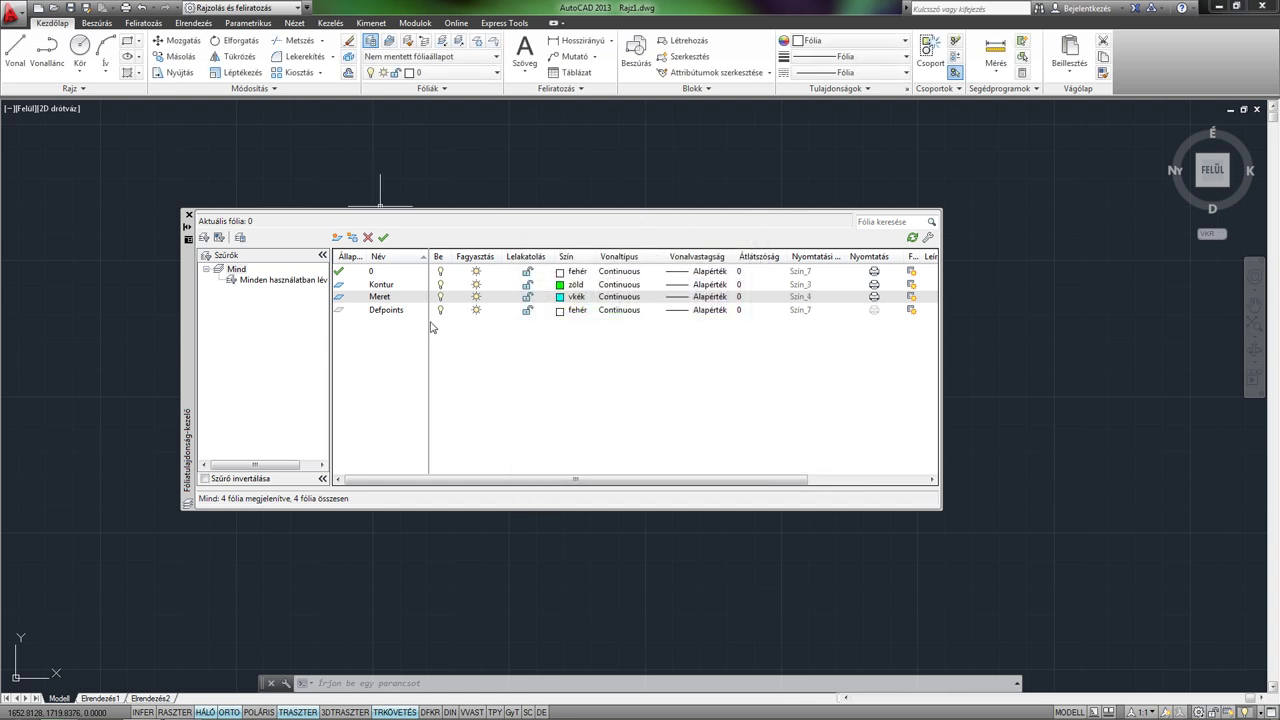
- Make Kontur the current layer and close the layer manager
left_click(380, 285)
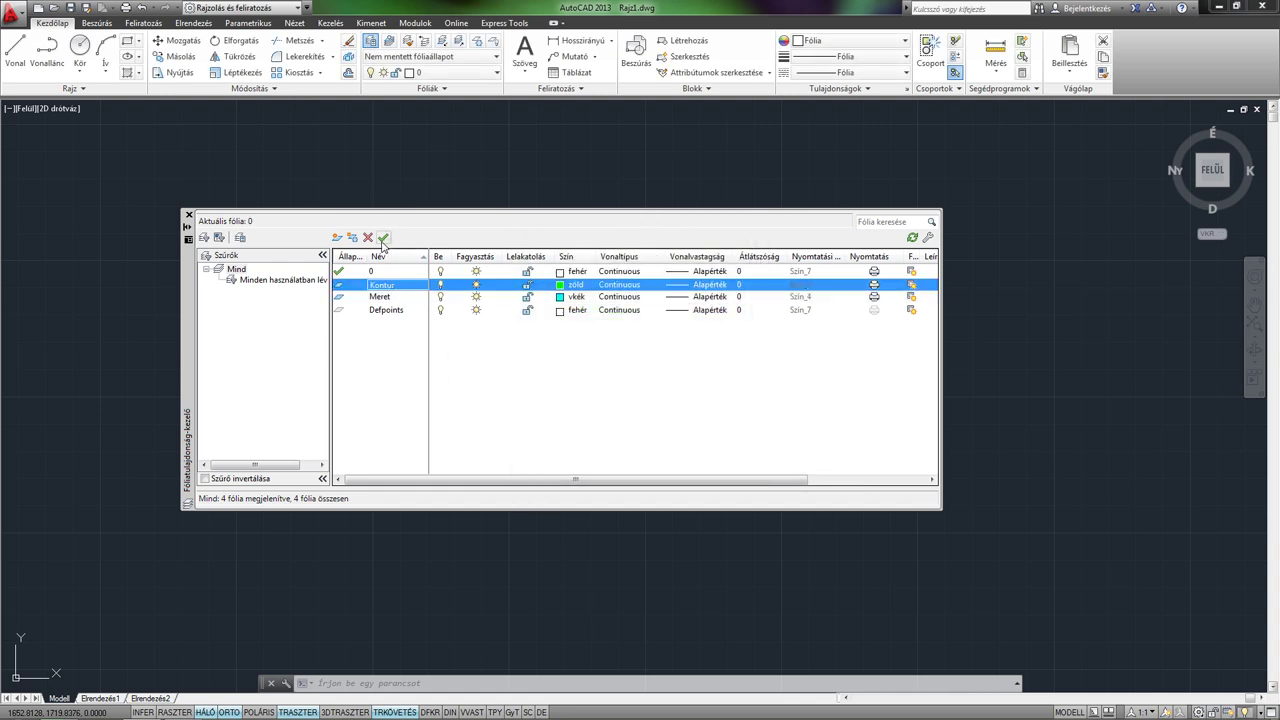
left_click(383, 238)
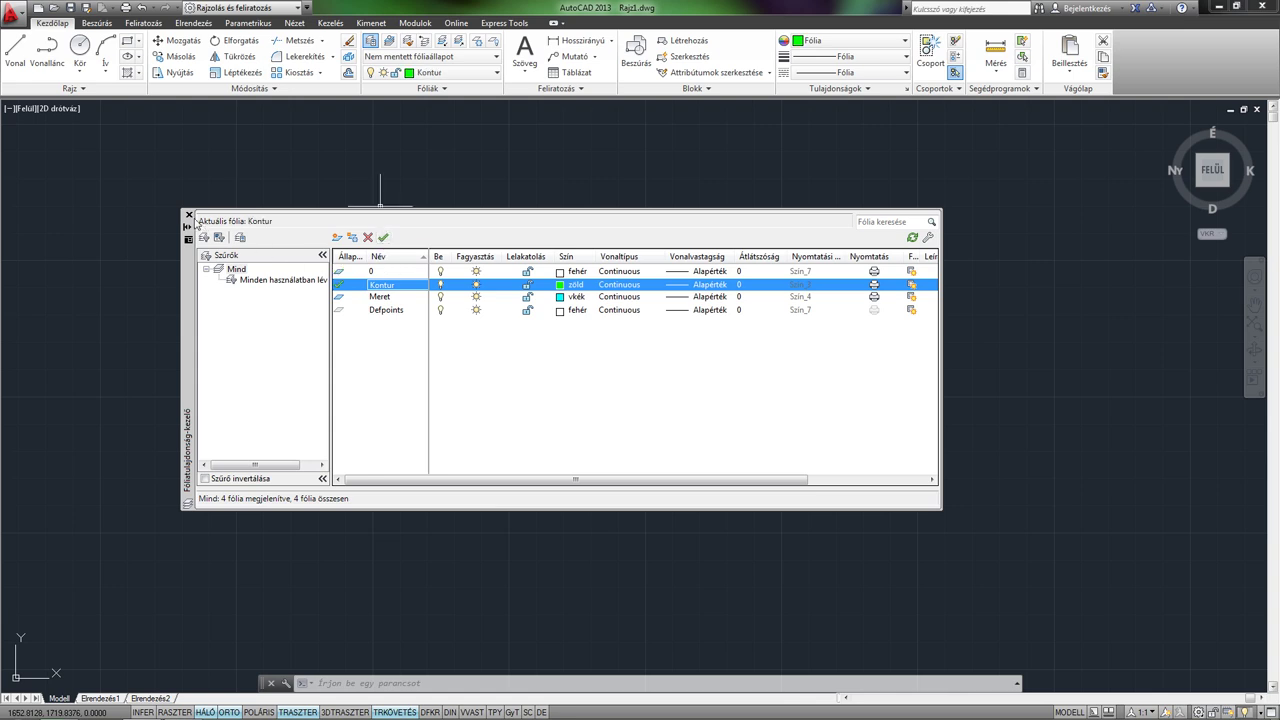
left_click(188, 215)
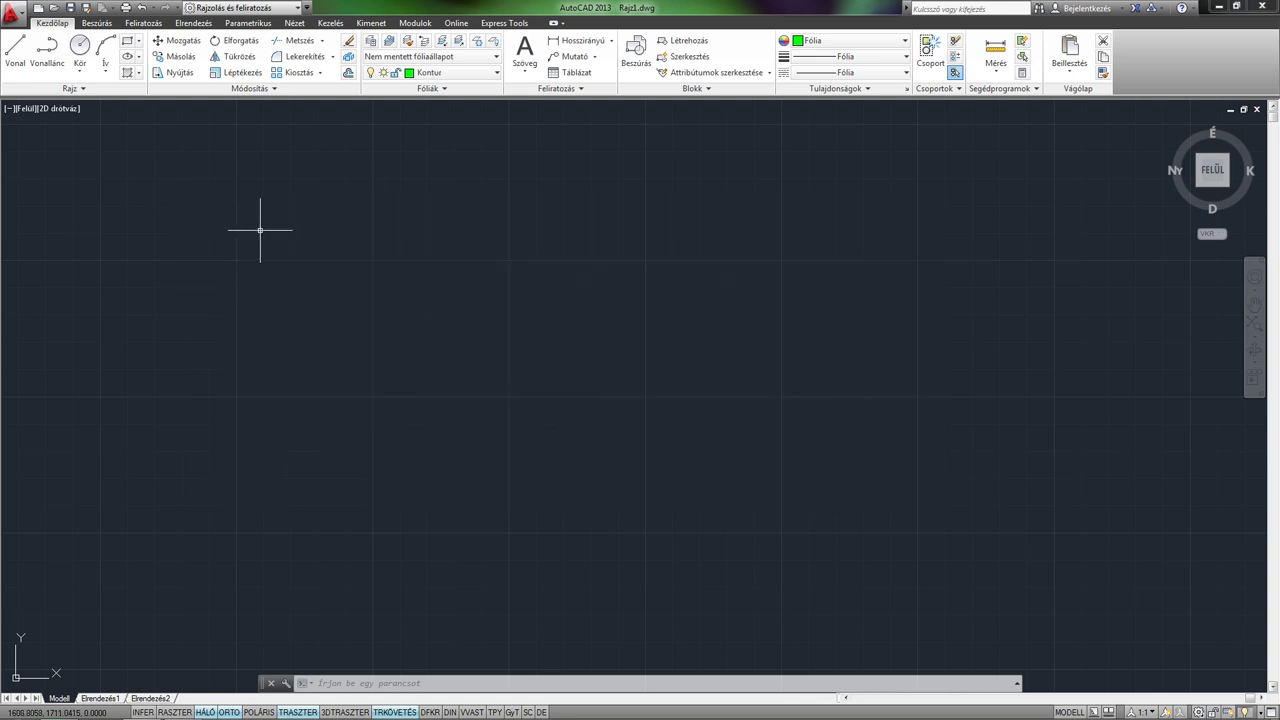
- Draw the rectangle with Line: 100-unit top edge, 50-unit right edge, then close the bottom and left edges
left_click(16, 50)
left_click(350, 390)
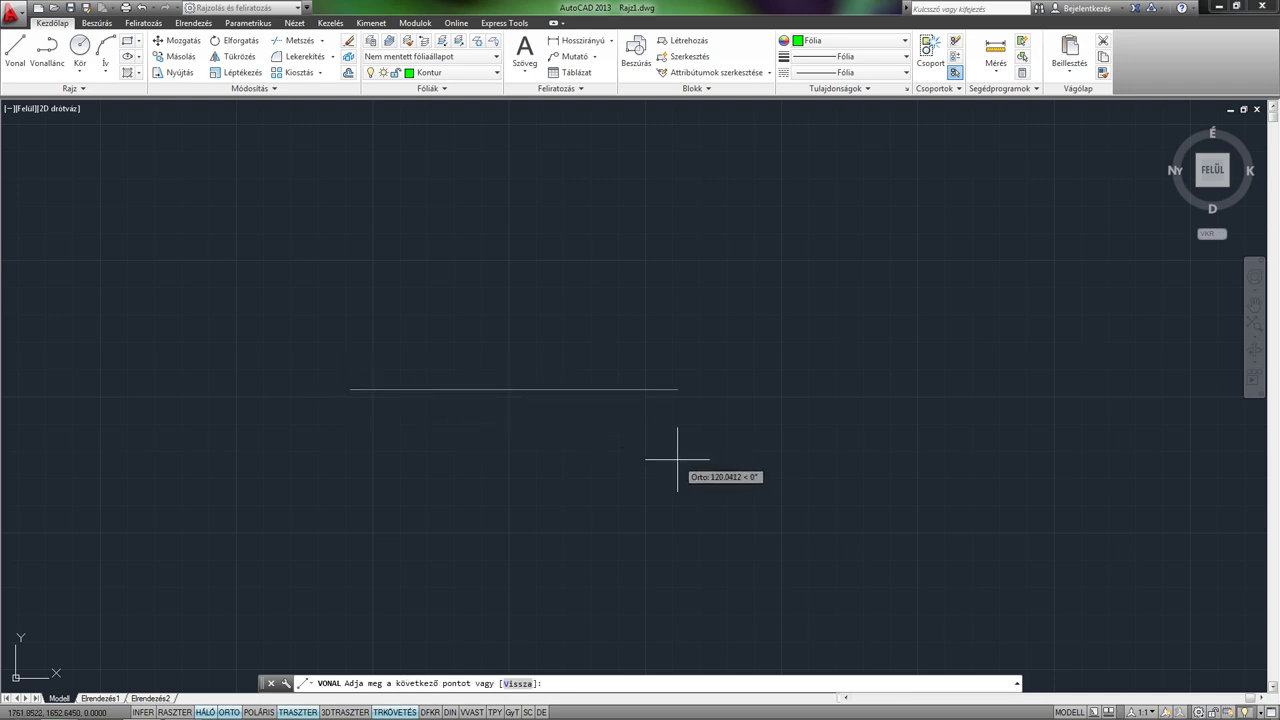
type("100")
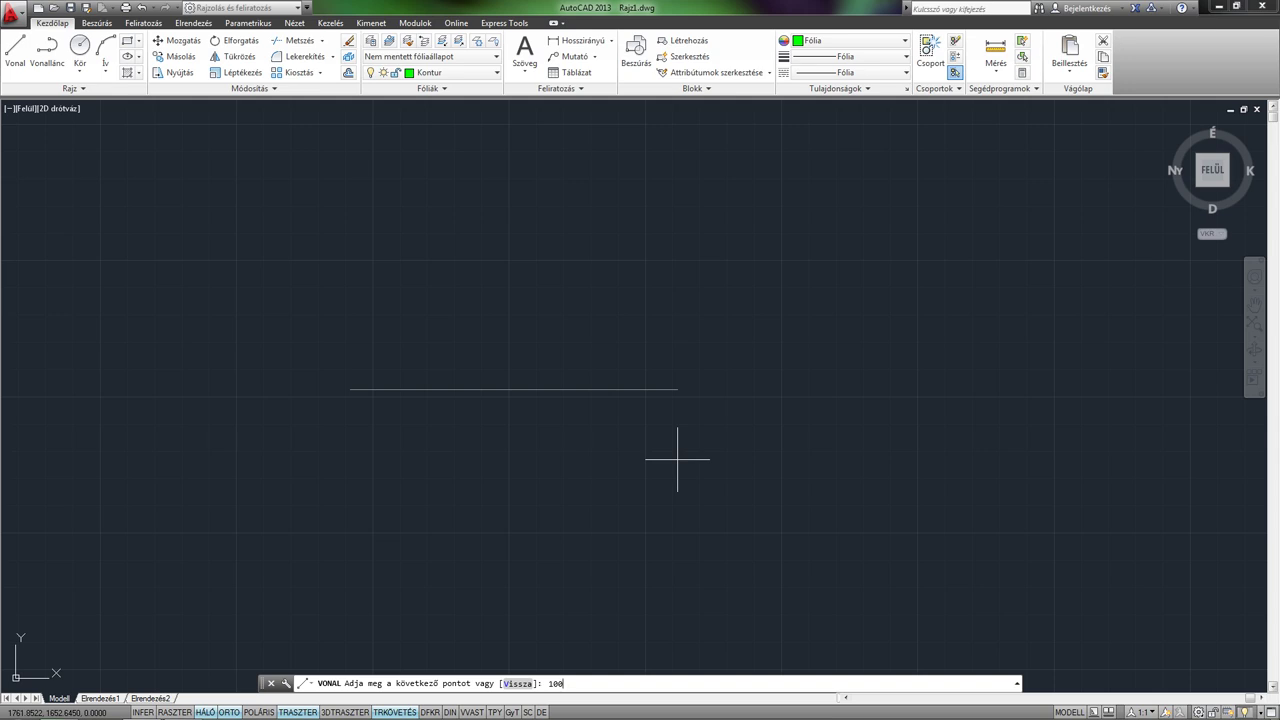
key("Return")
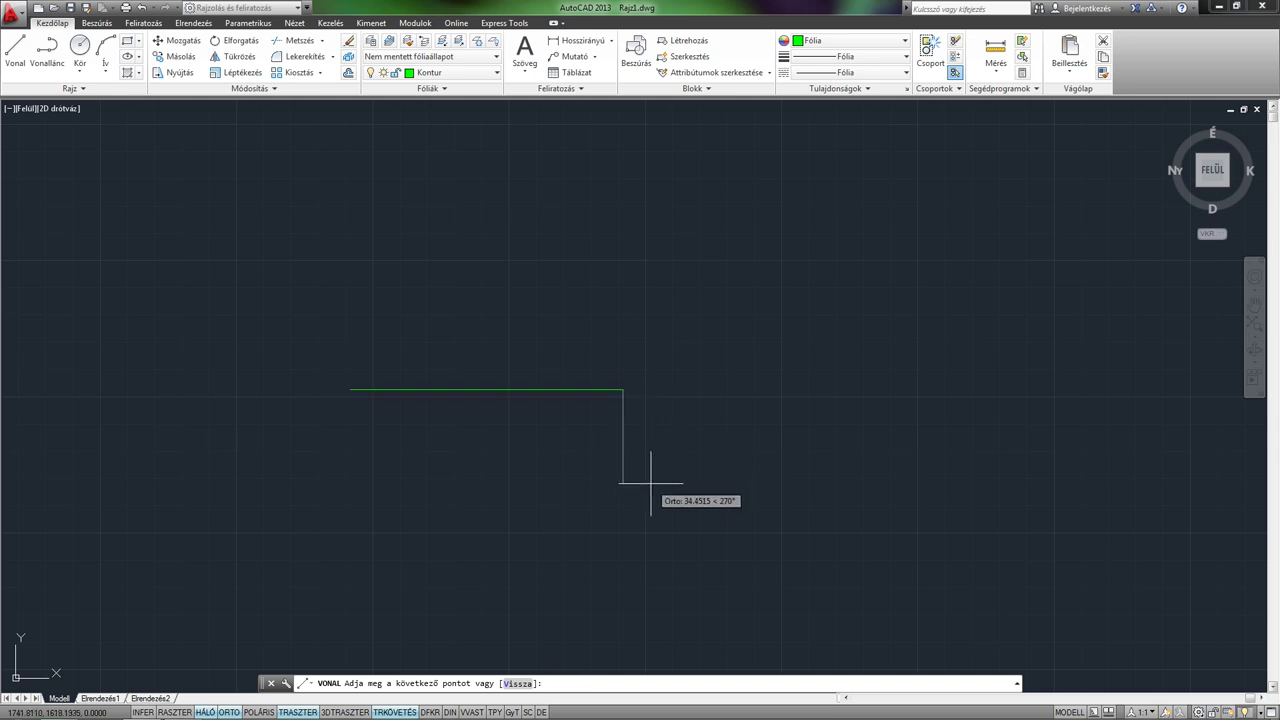
middle_click_drag(594, 487, 622, 477)
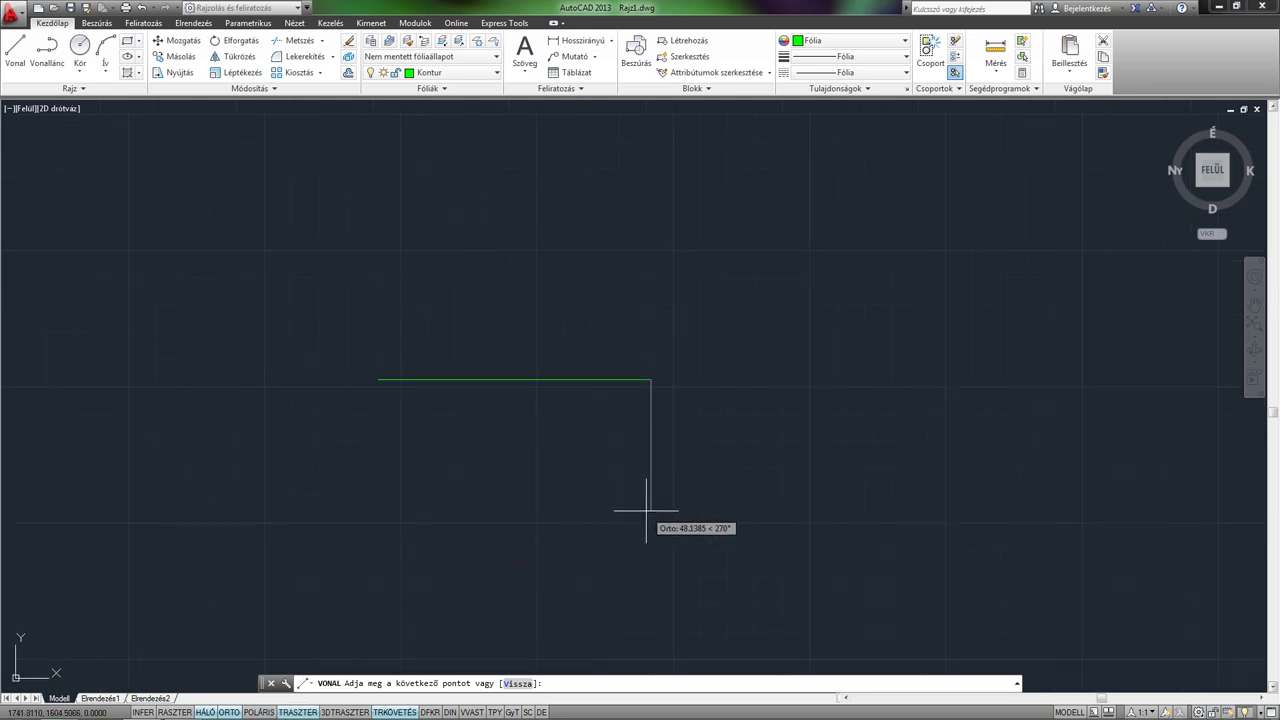
key("F8")
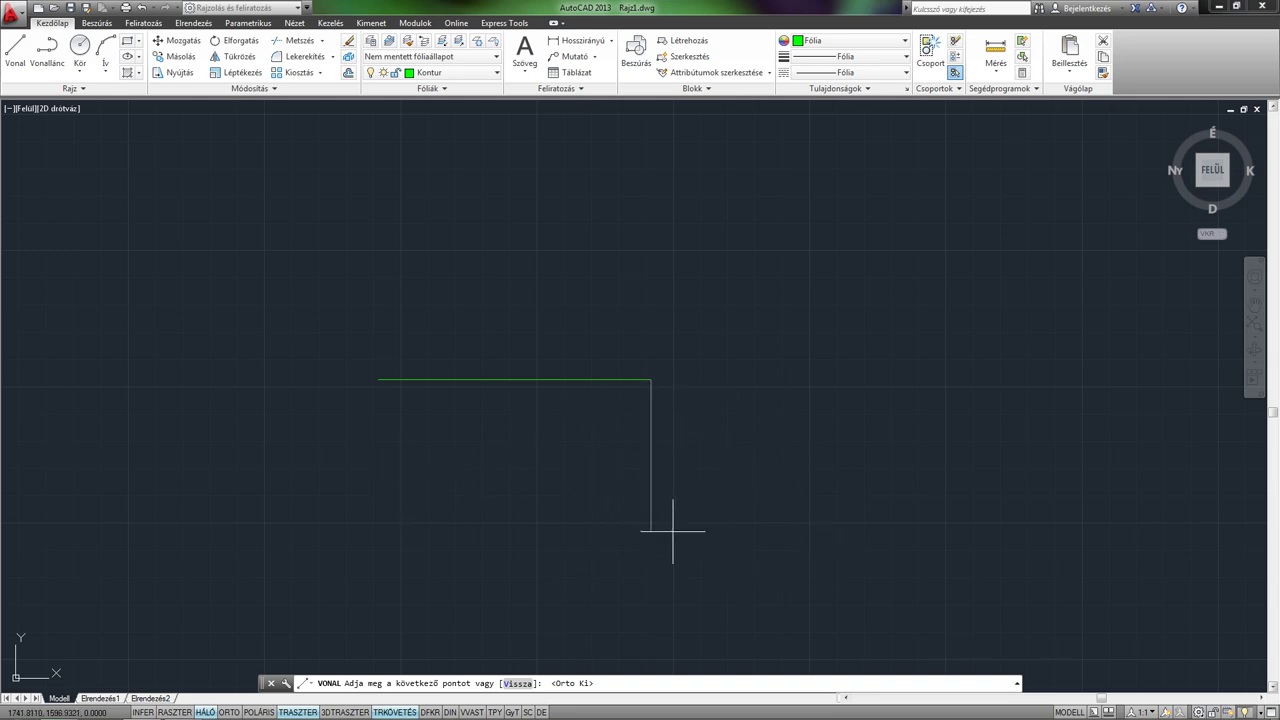
key("F8")
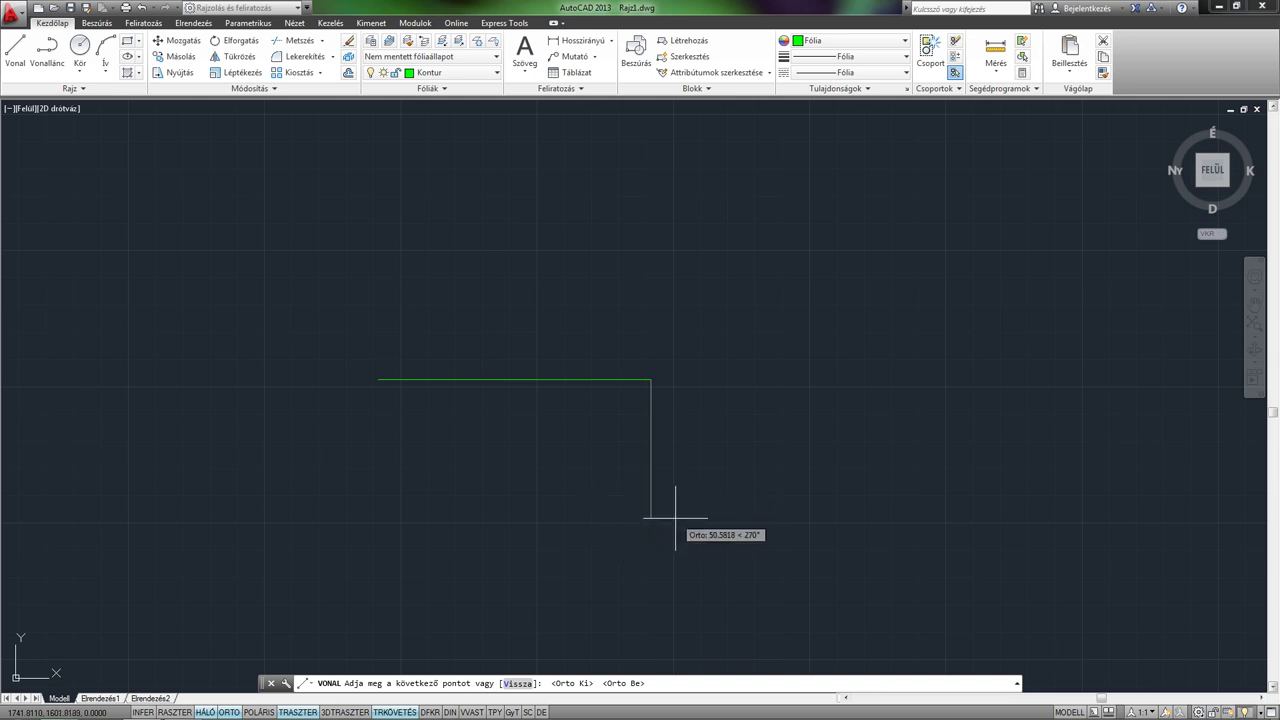
type("50")
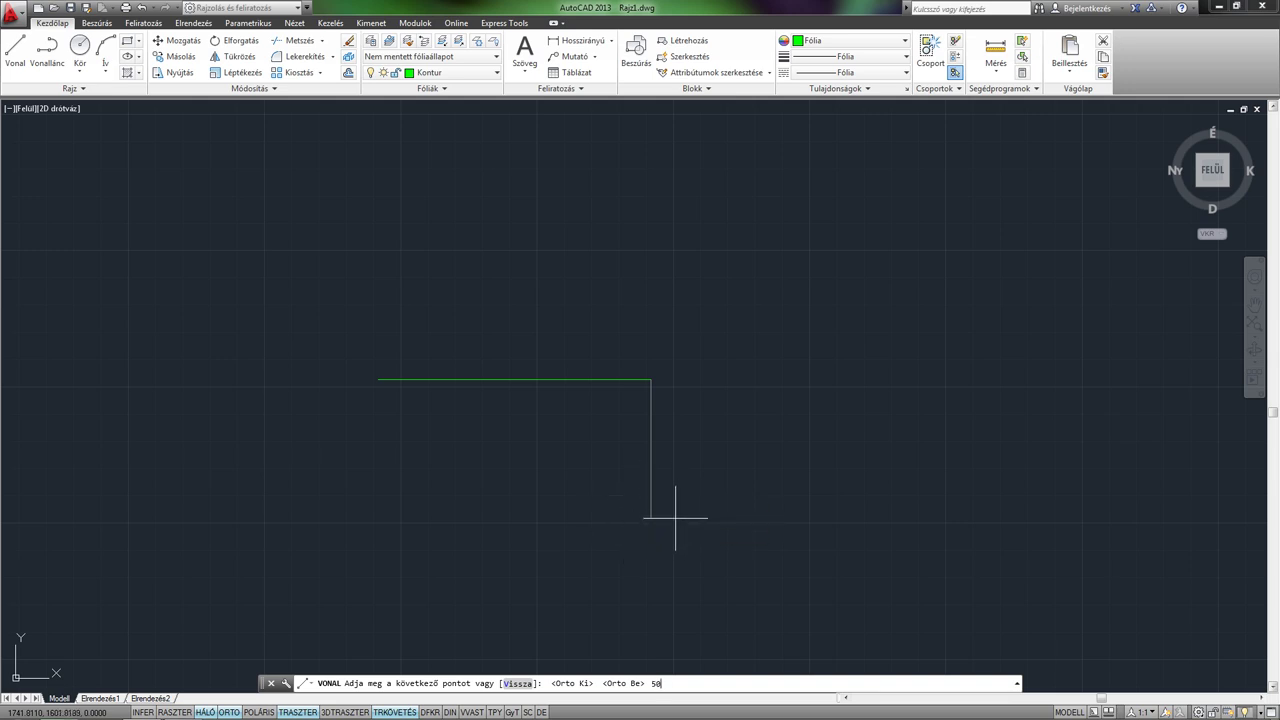
key("Return")
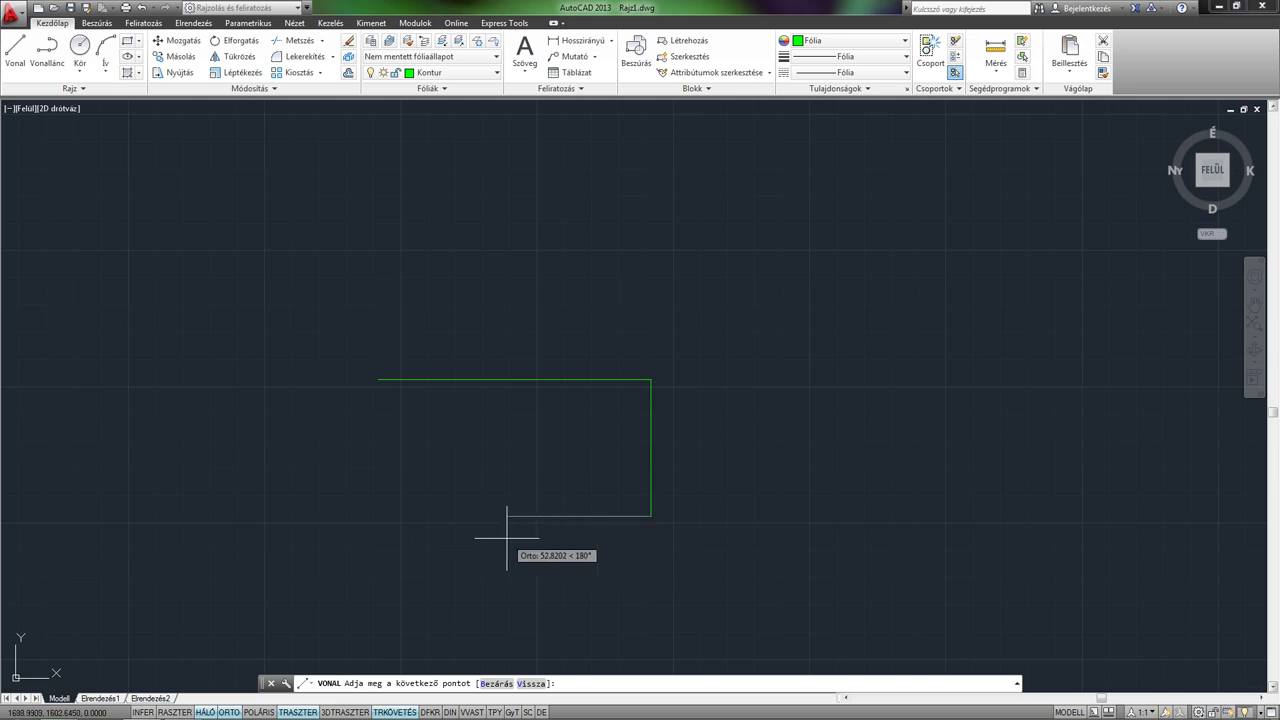
middle_click_drag(511, 535, 541, 545)
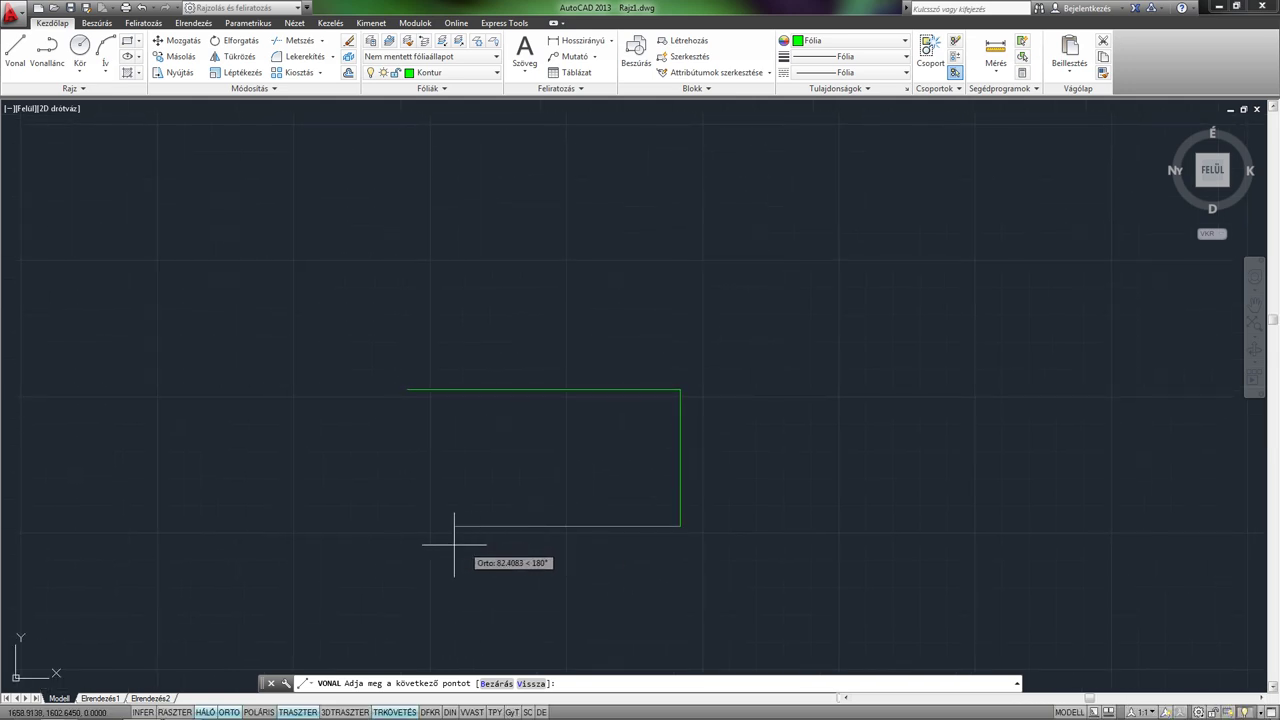
left_click(408, 525)
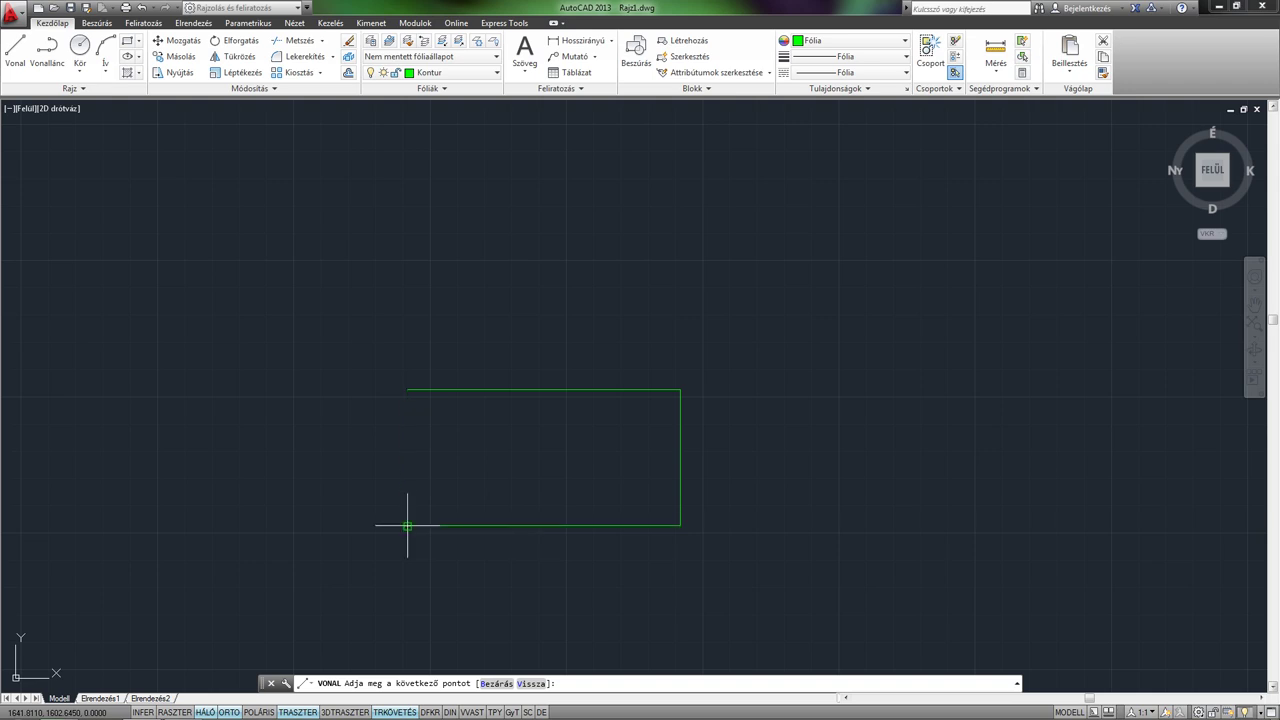
left_click(407, 390)
- End the rectangle lines and check the right and top edges by selecting them
key("Escape")
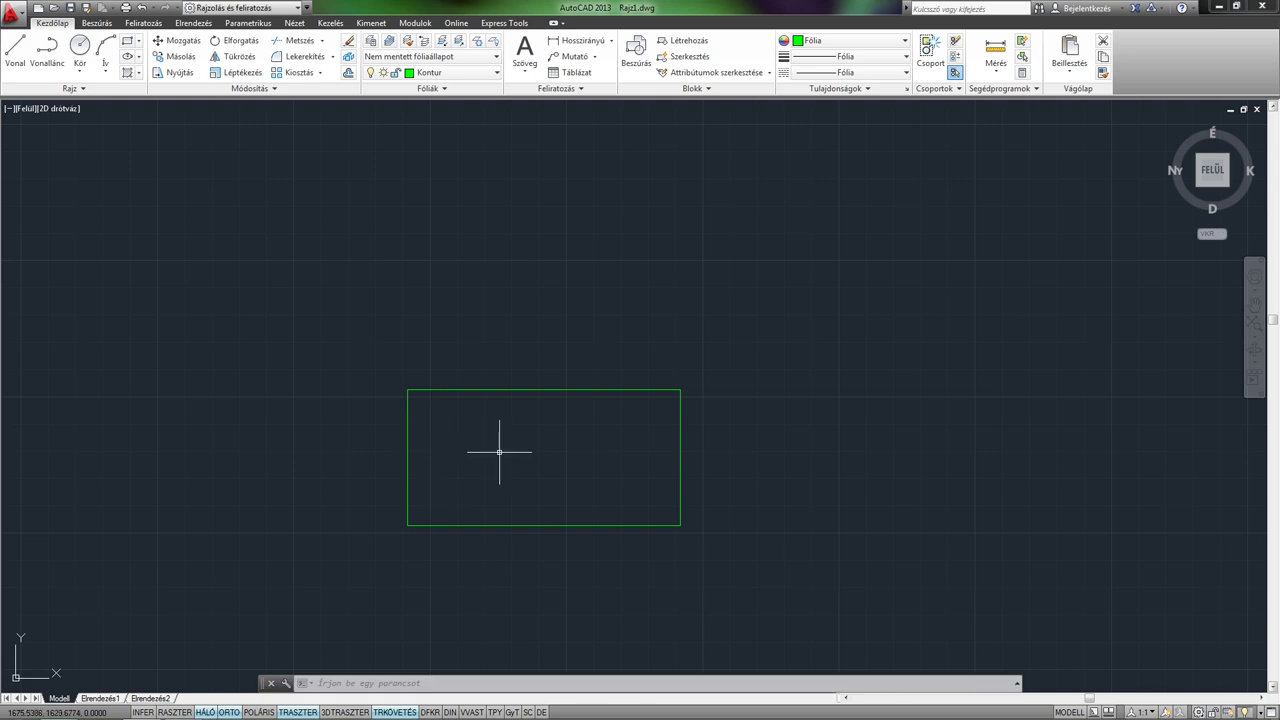
middle_click_drag(500, 443, 448, 451)
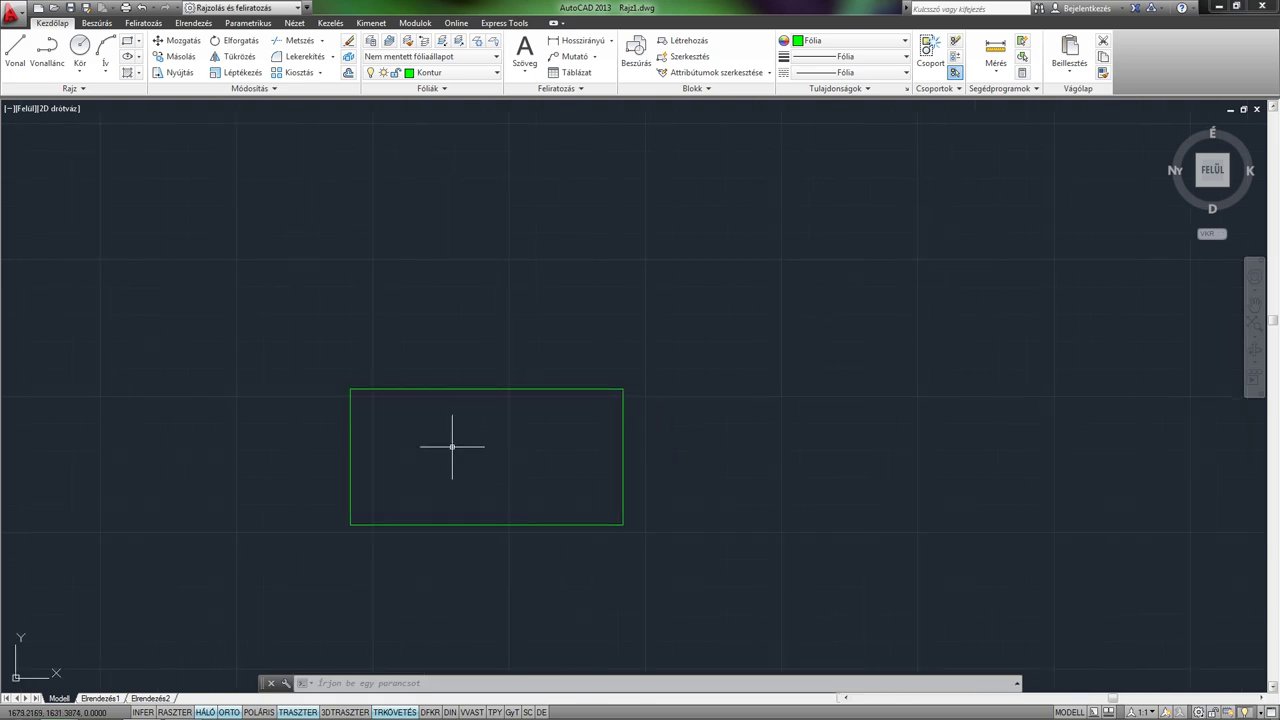
left_click(617, 412)
key("Escape")
left_click(500, 387)
key("Escape")
middle_click_drag(687, 421, 689, 441)
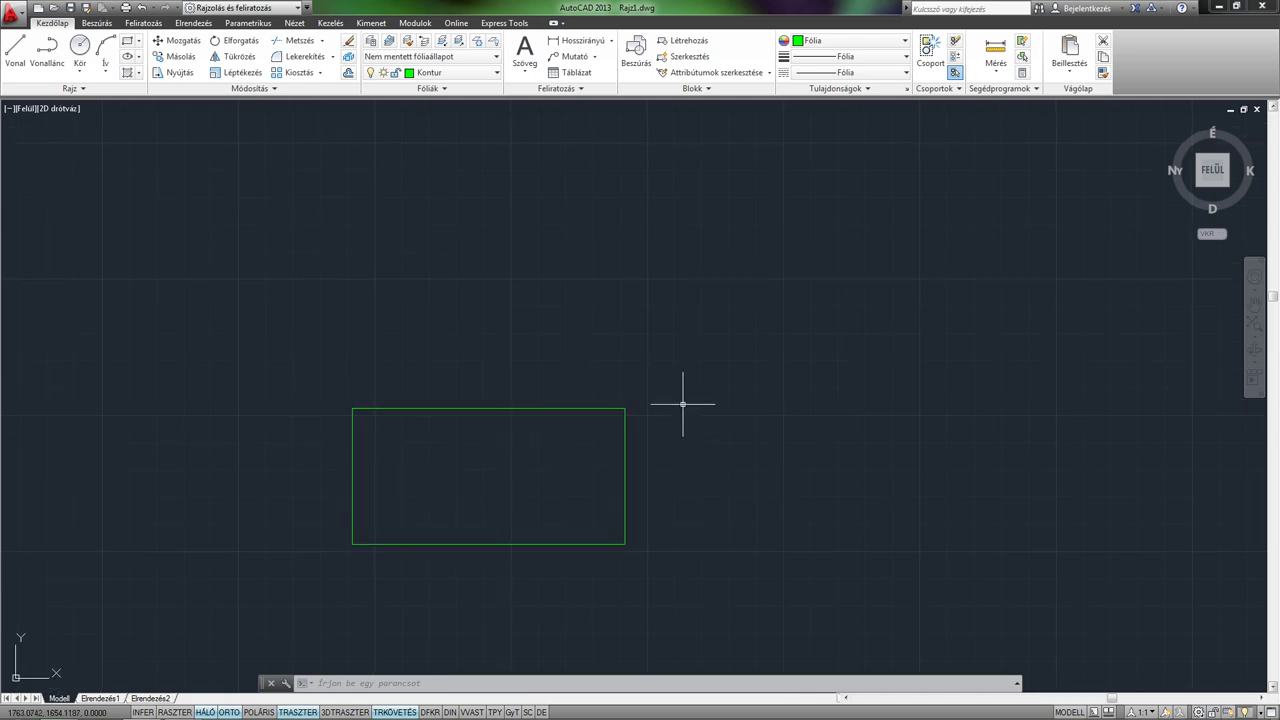
- Draw a 40-unit vertical line up from the top edge's midpoint and a left roof slope
left_click(16, 47)
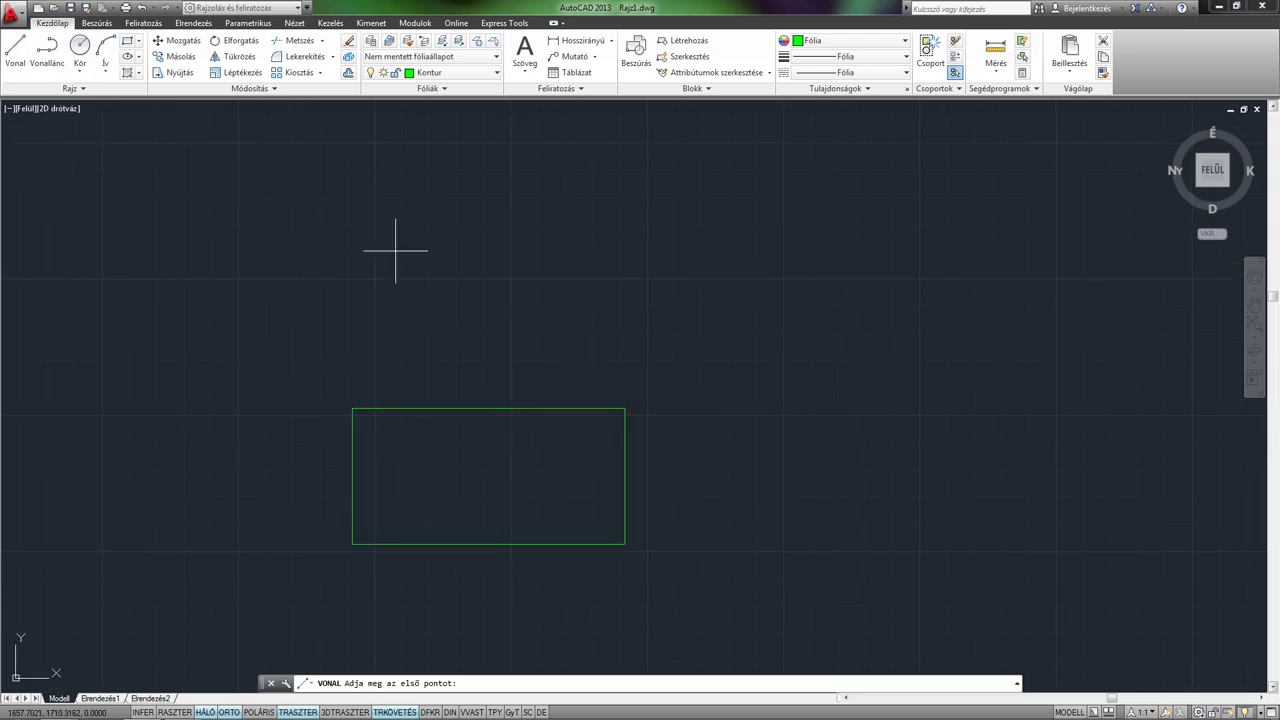
left_click(489, 408)
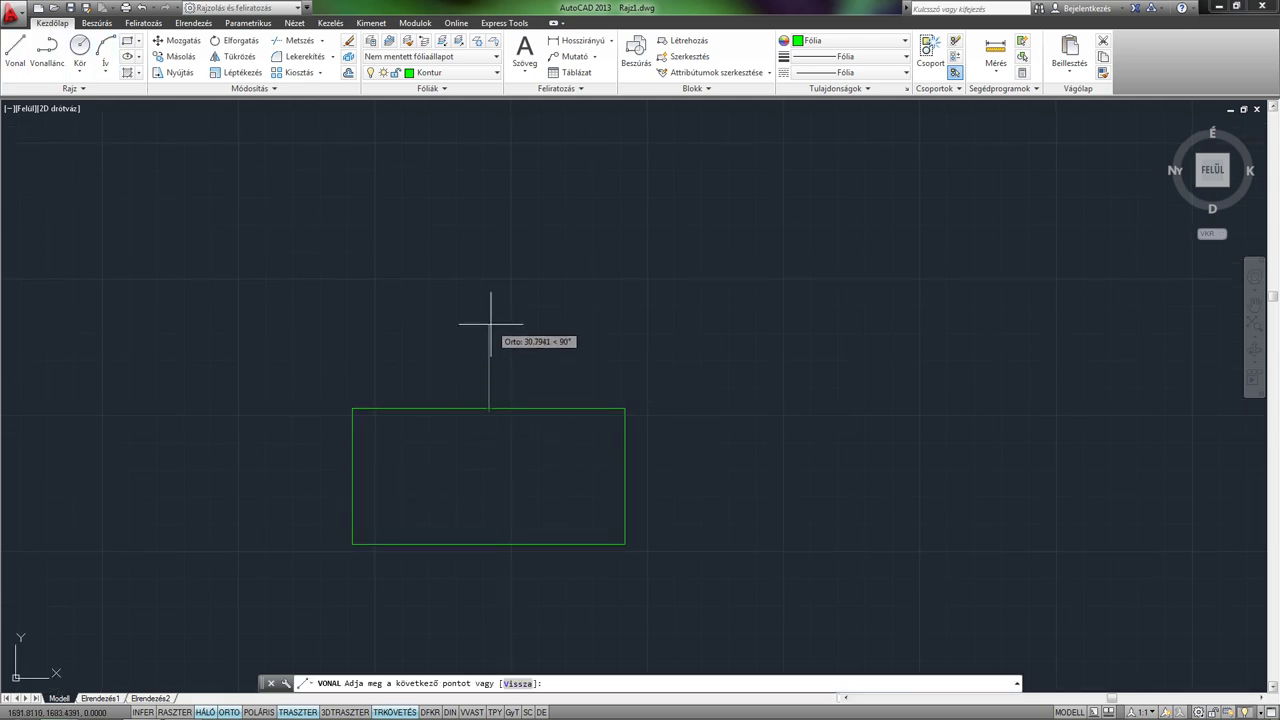
type("40")
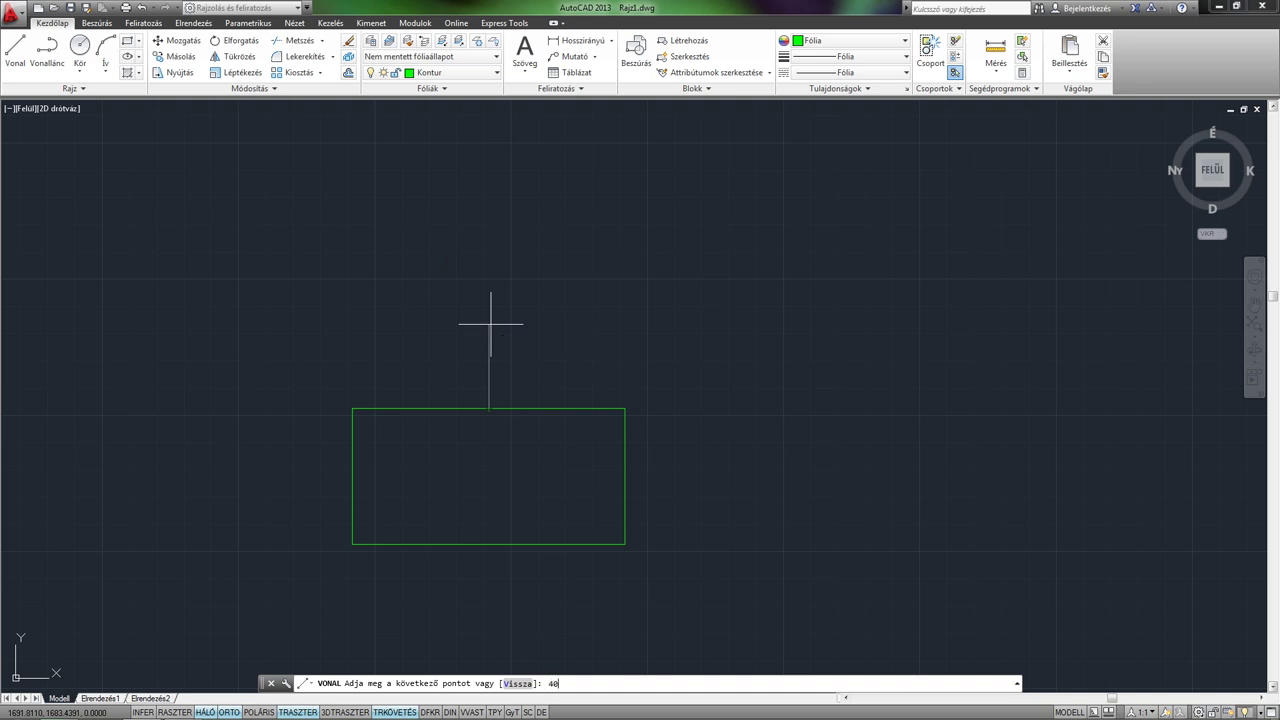
key("Return")
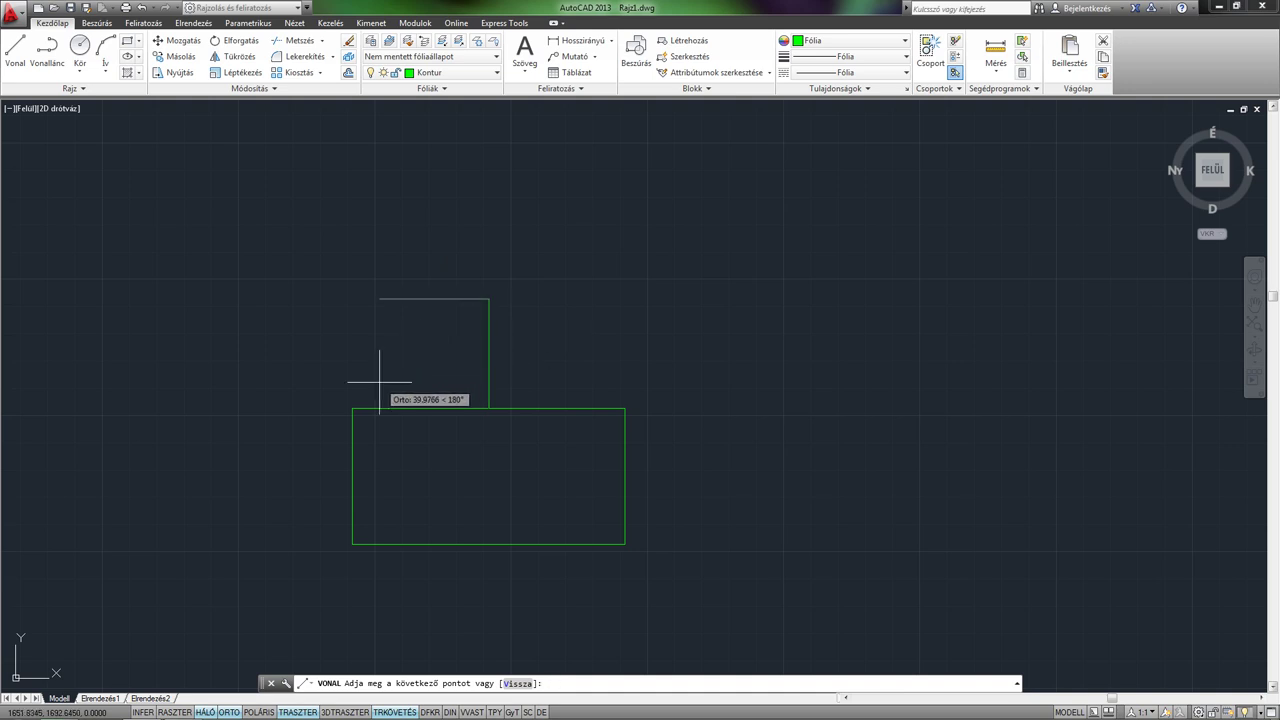
key("F8")
left_click(352, 408)
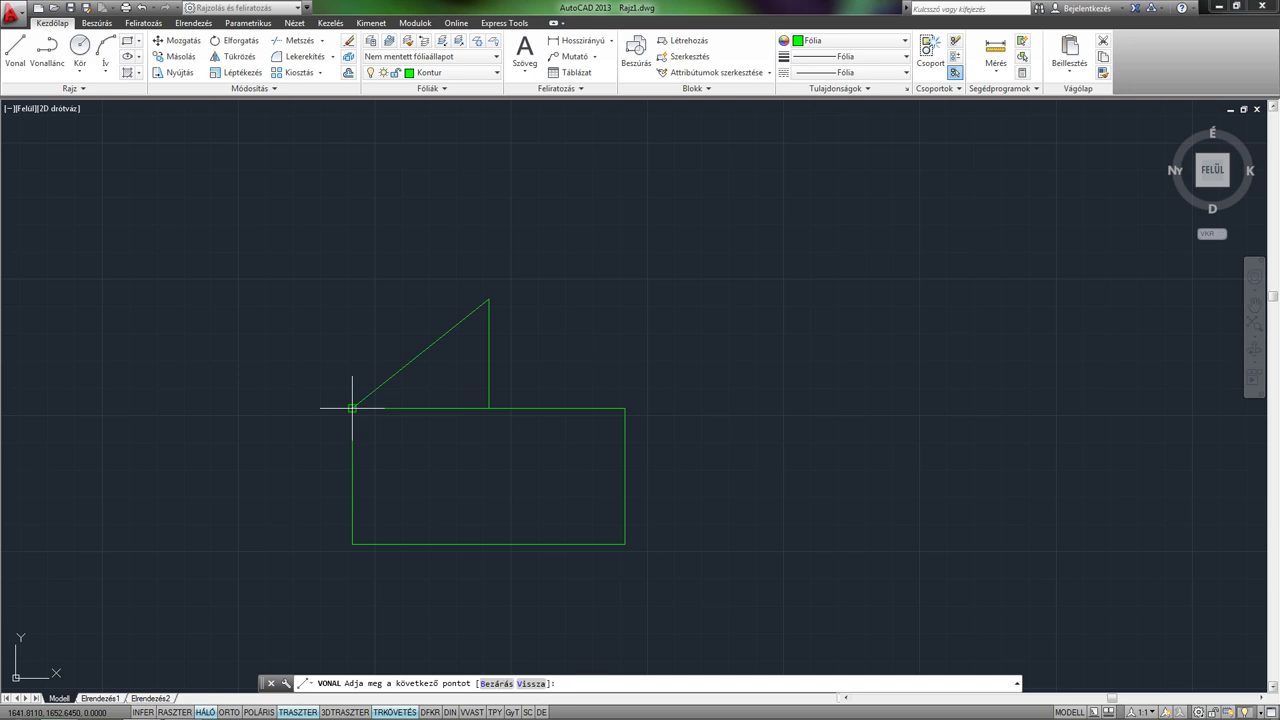
key("Return")
- Draw the right roof edge from the apex to the box's top-right corner
key("Return")
left_click(489, 299)
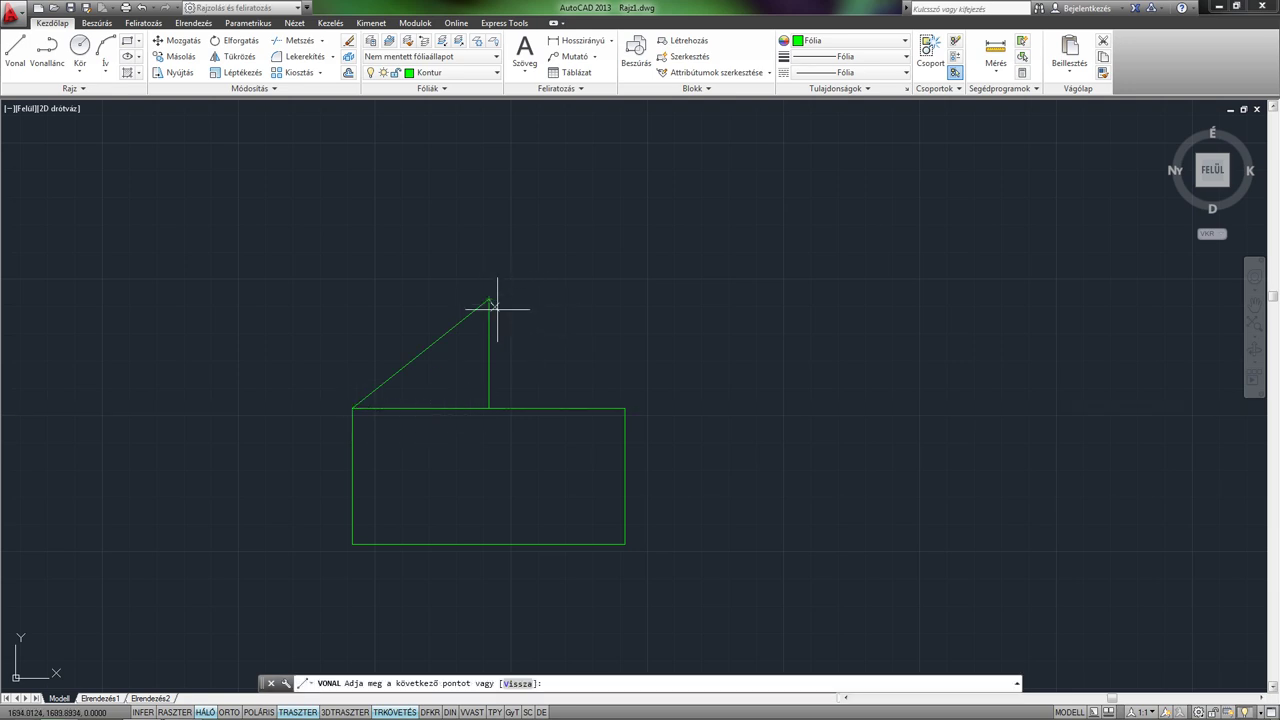
left_click(625, 408)
key("Return")
middle_click_drag(503, 437, 531, 371)
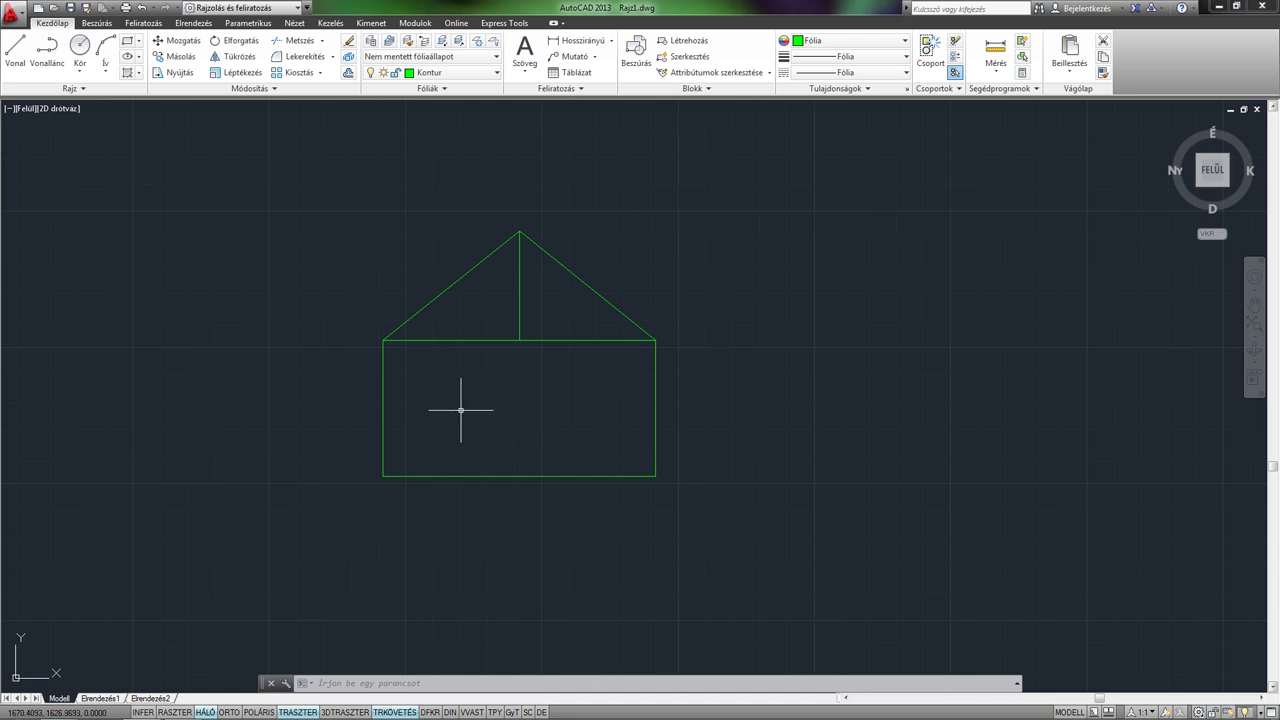
- Draw a horizontal line across the box between the left and right edge midpoints
key("Return")
left_click(382, 408)
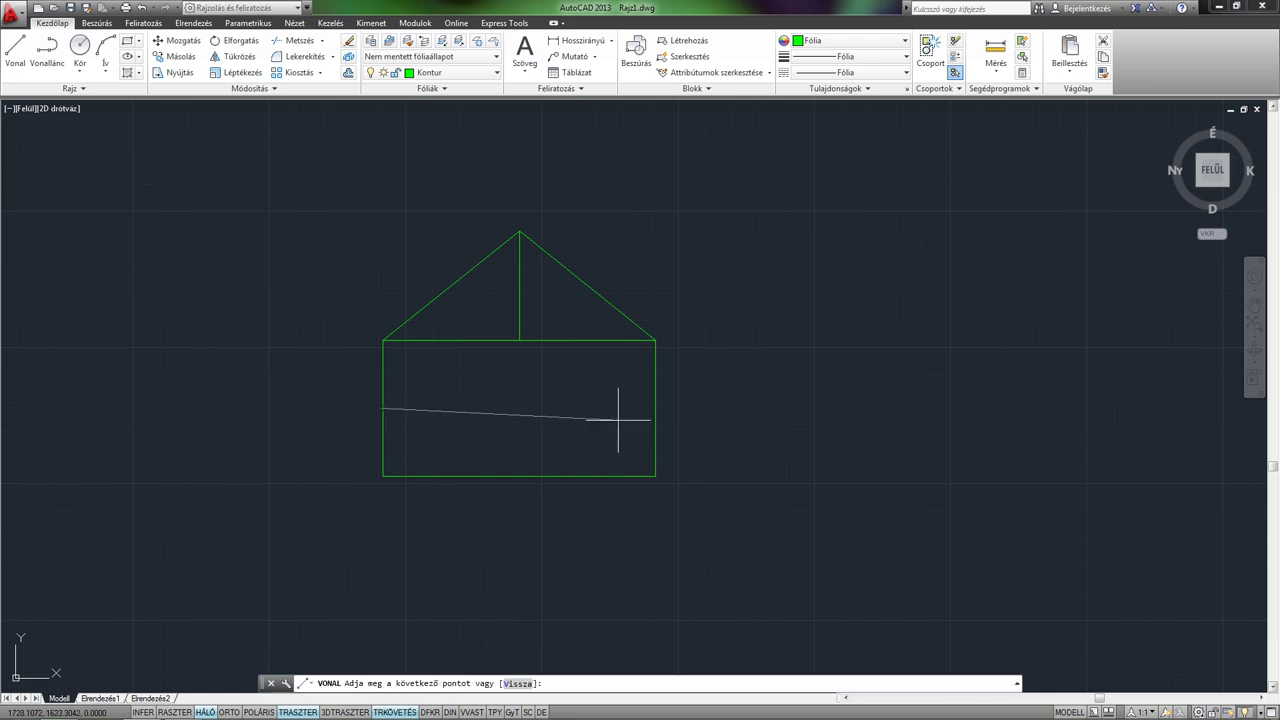
left_click(654, 409)
key("Return")
middle_click_drag(579, 431, 547, 452)
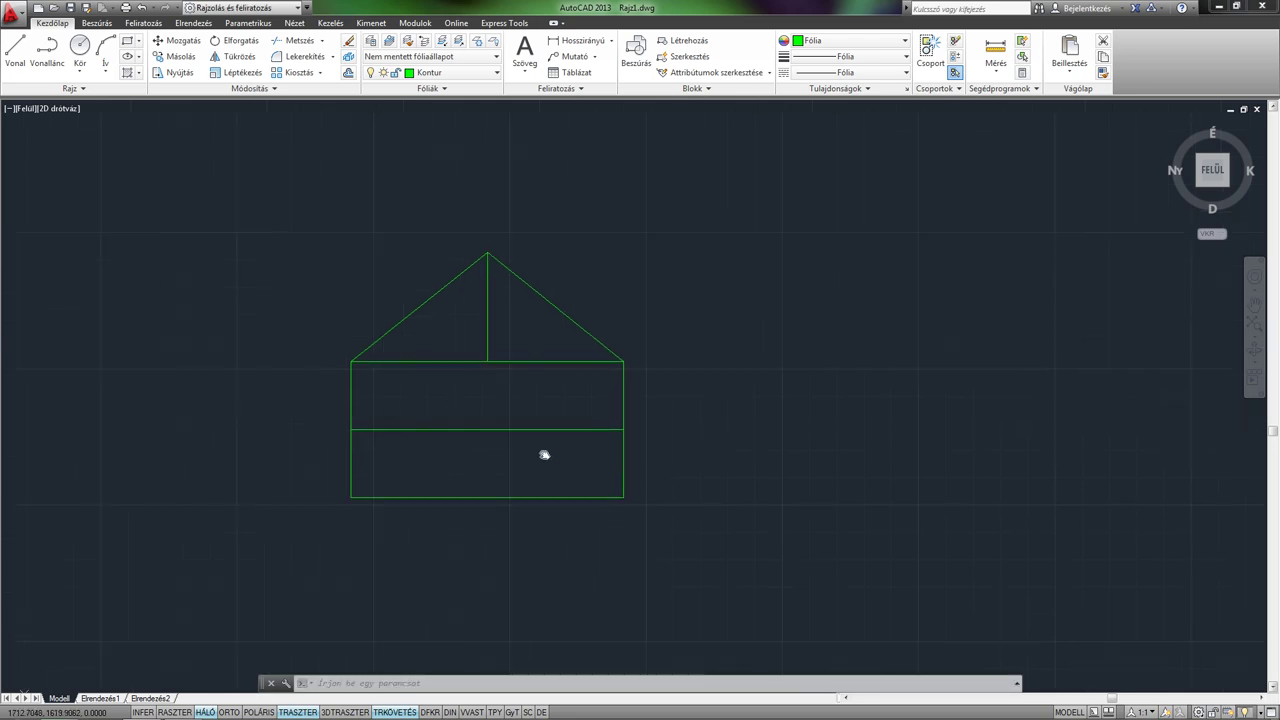
middle_click_drag(646, 444, 660, 423)
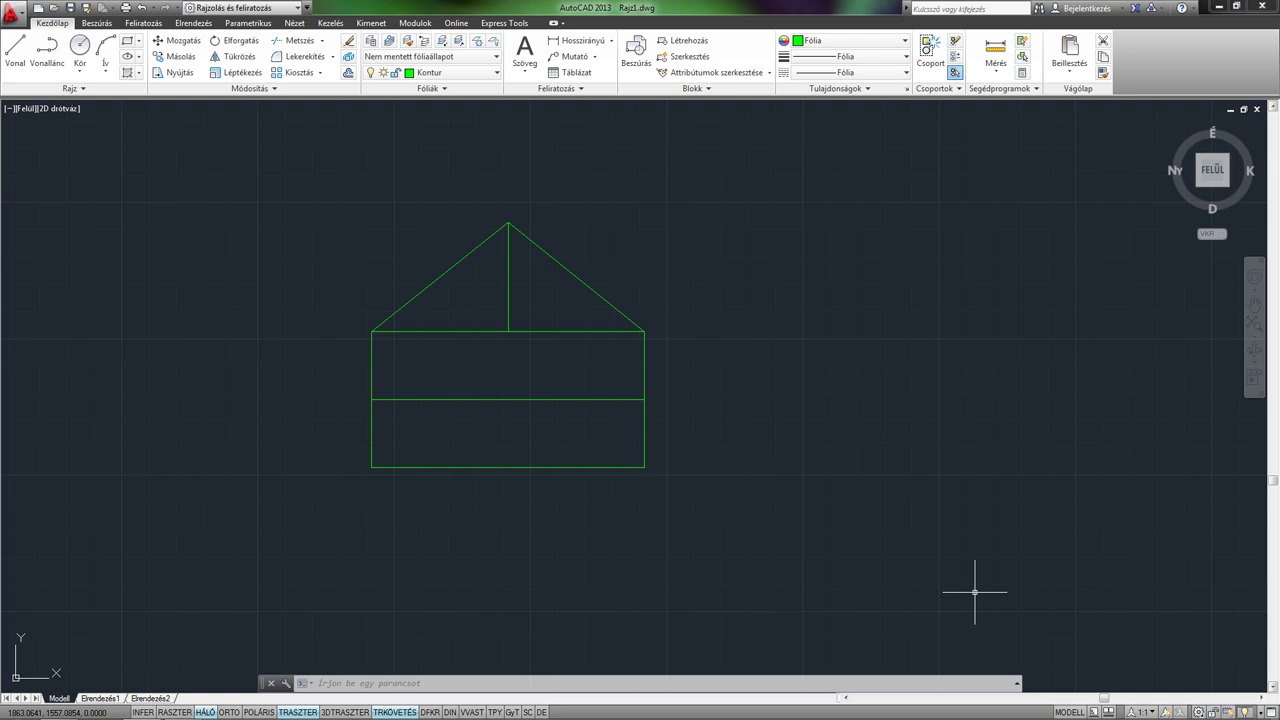
- Divide the middle horizontal line into 3 equal segments with FELOSZT
type("FE")
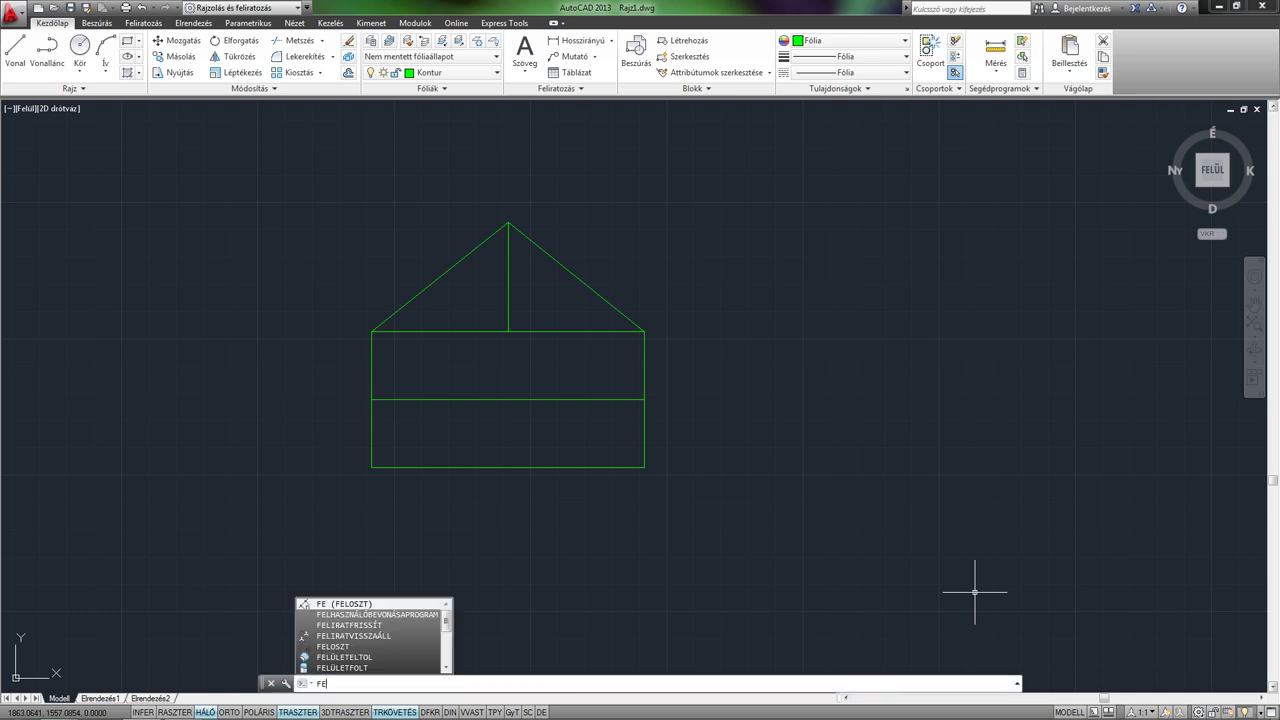
key("Return")
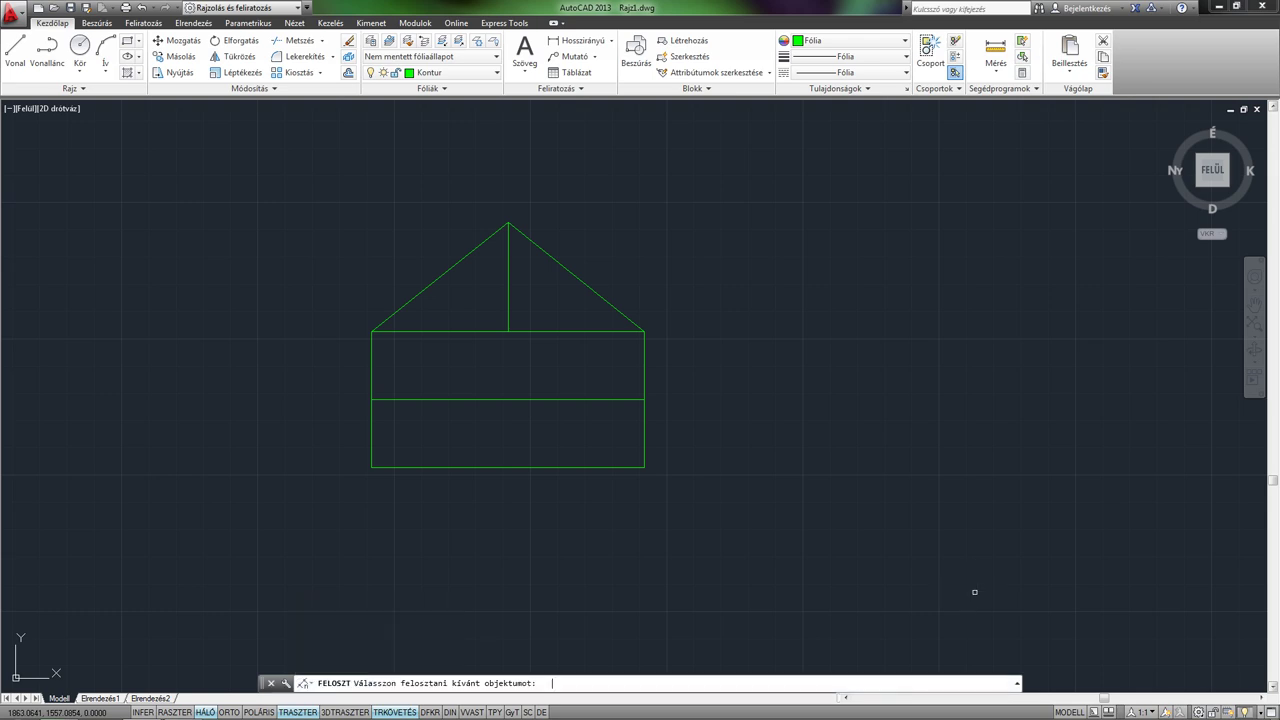
left_click(490, 399)
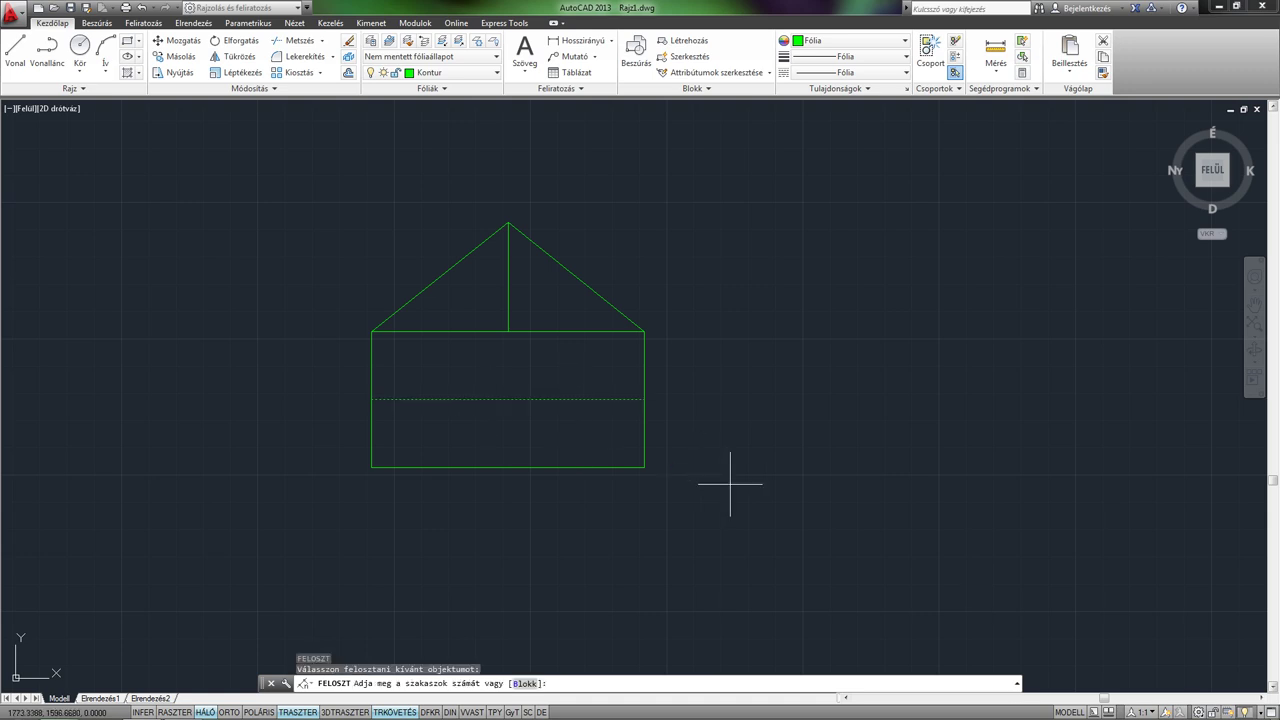
type("3")
key("Return")
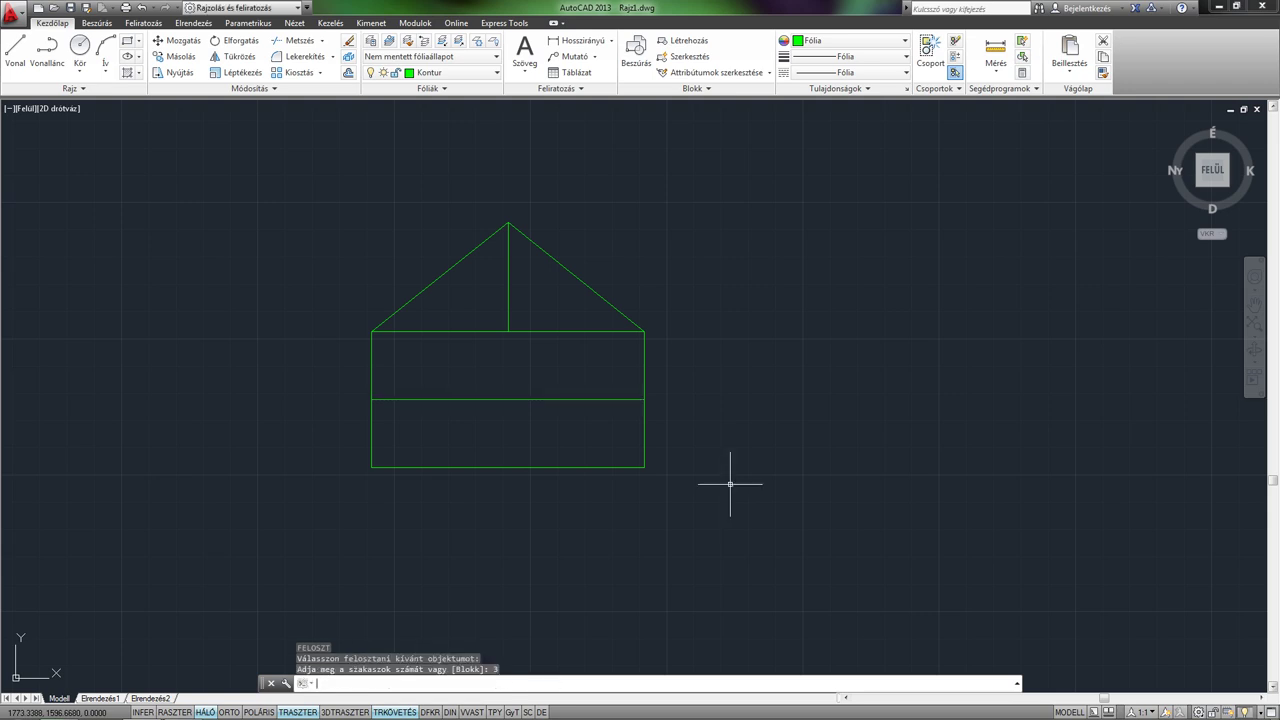
- Set the point style to the circle marker so the division points show
scroll(525, 398, "up", 2)
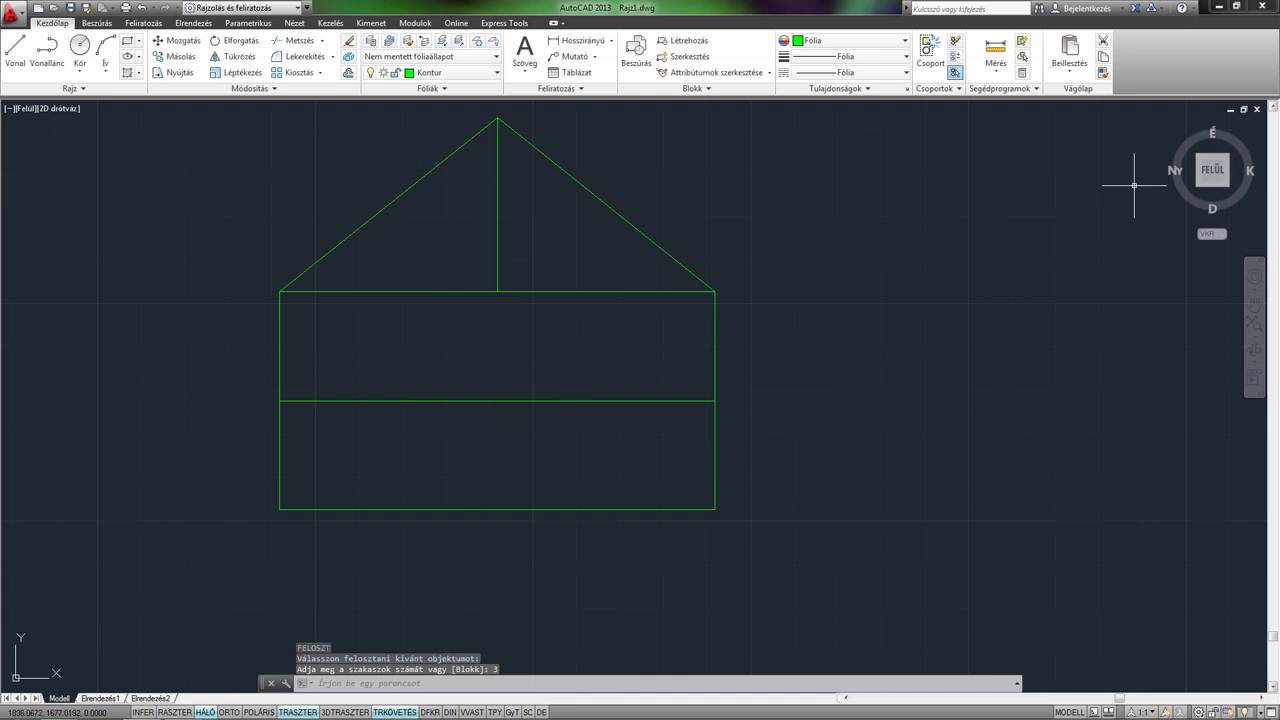
left_click(1003, 88)
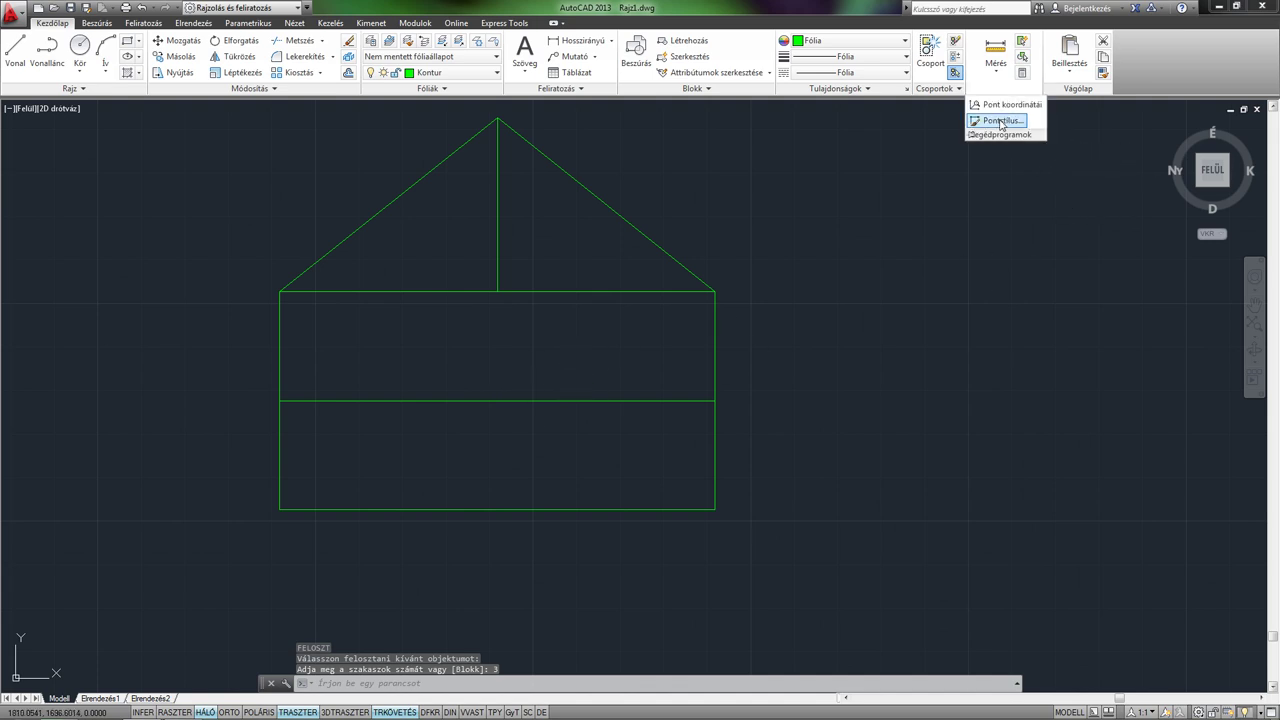
left_click(1000, 121)
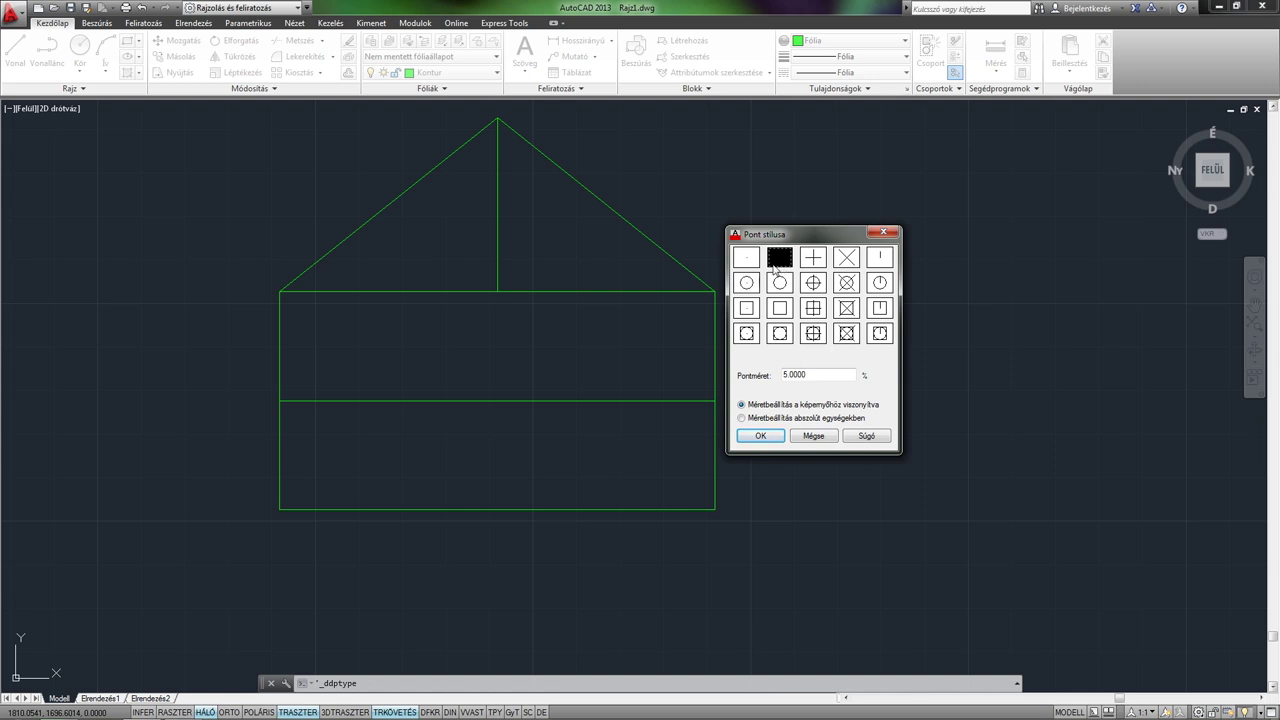
left_click(747, 284)
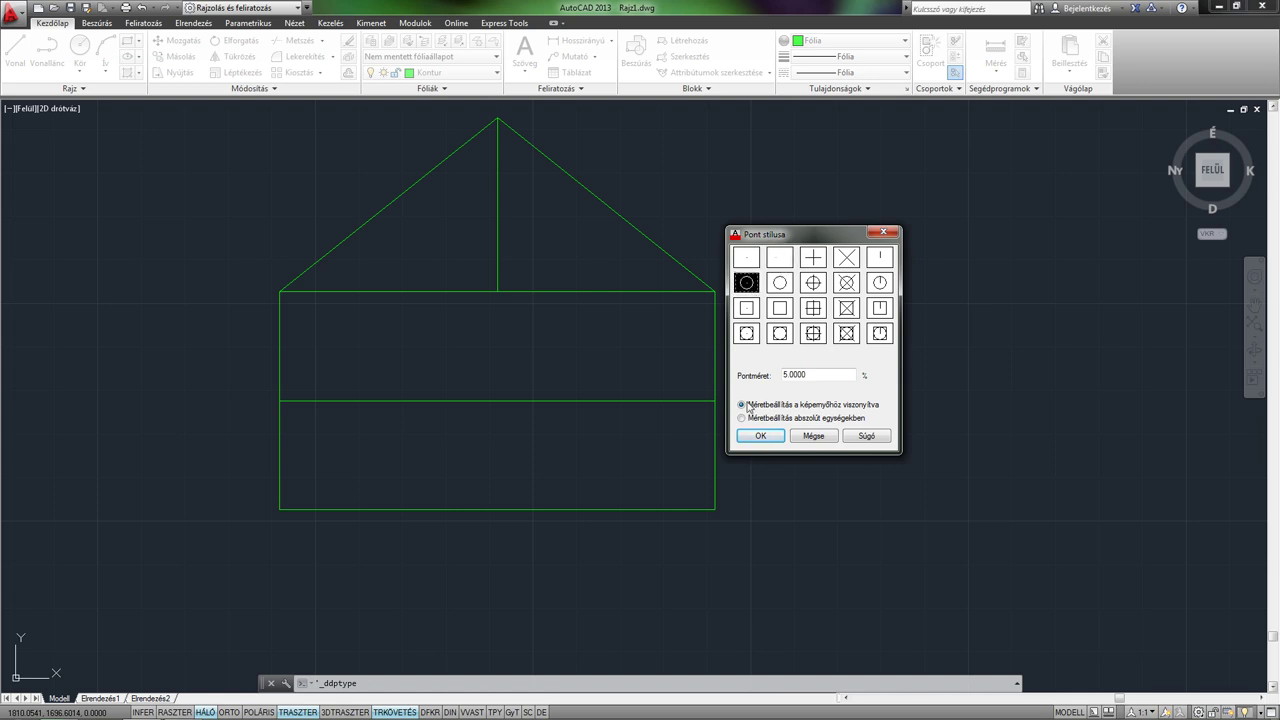
left_click(761, 437)
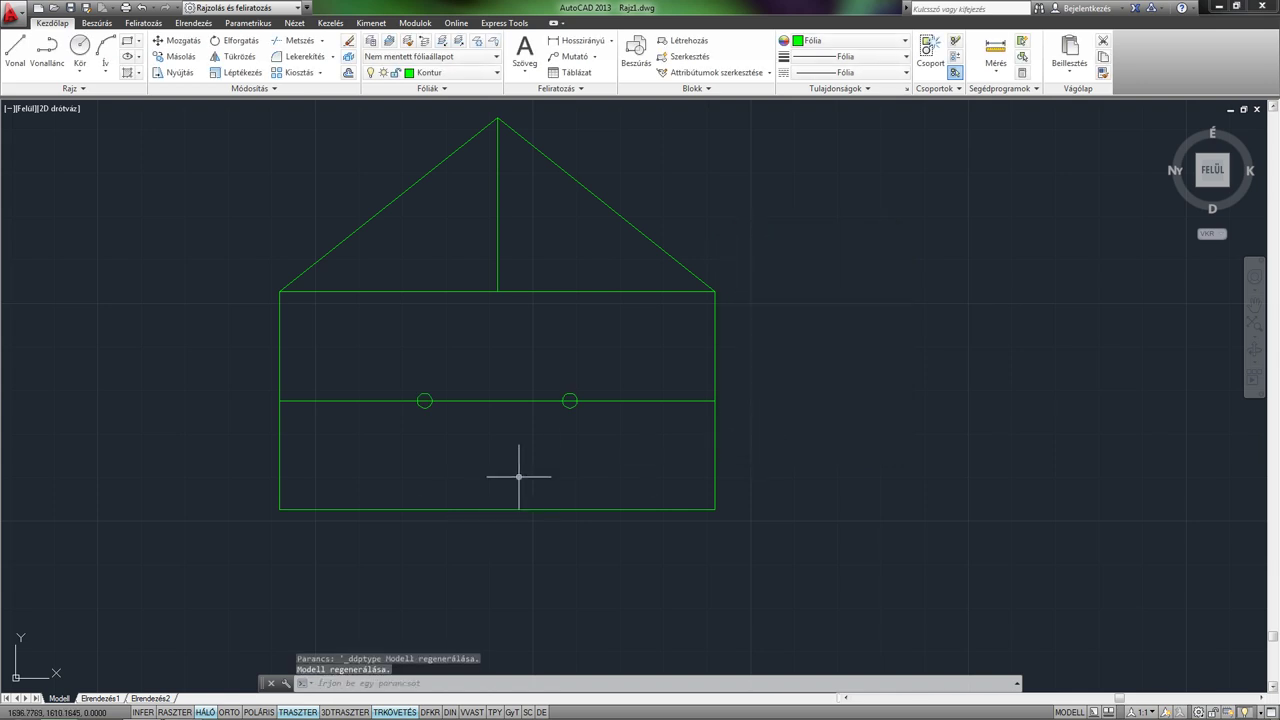
- Start a KÖR circle centred on the left division point
type("kör")
key("Return")
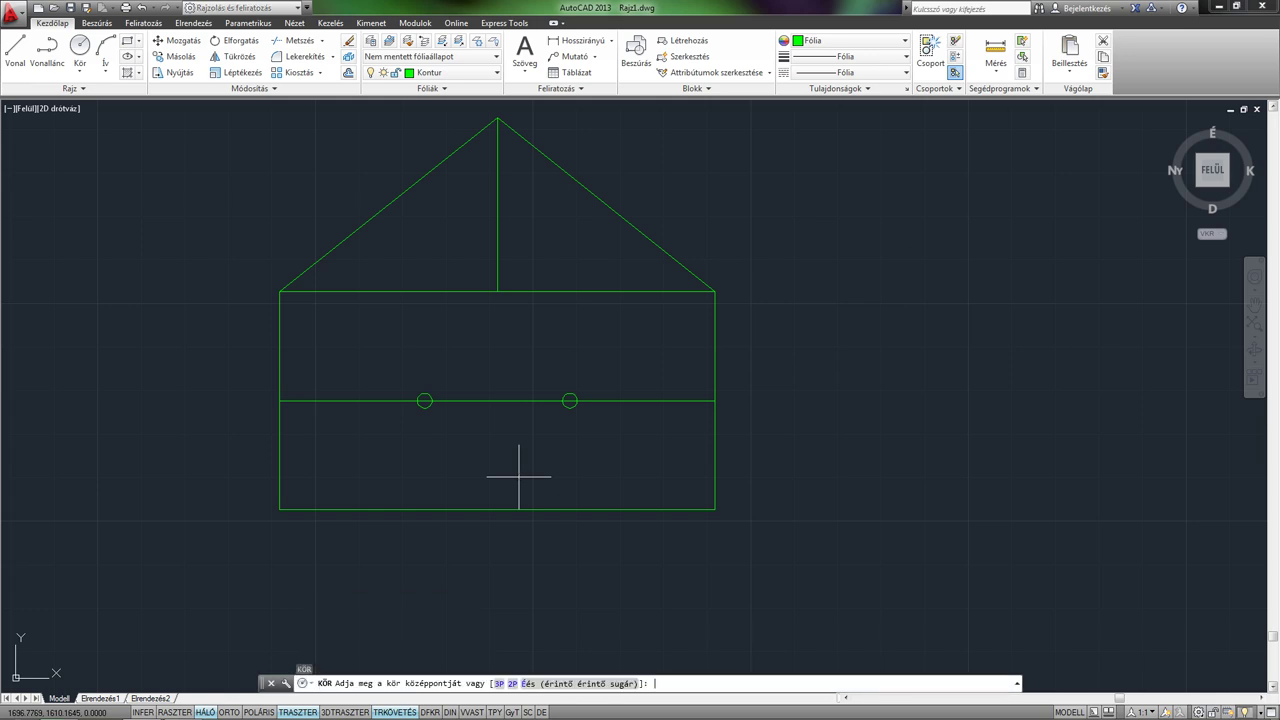
left_click(424, 402)
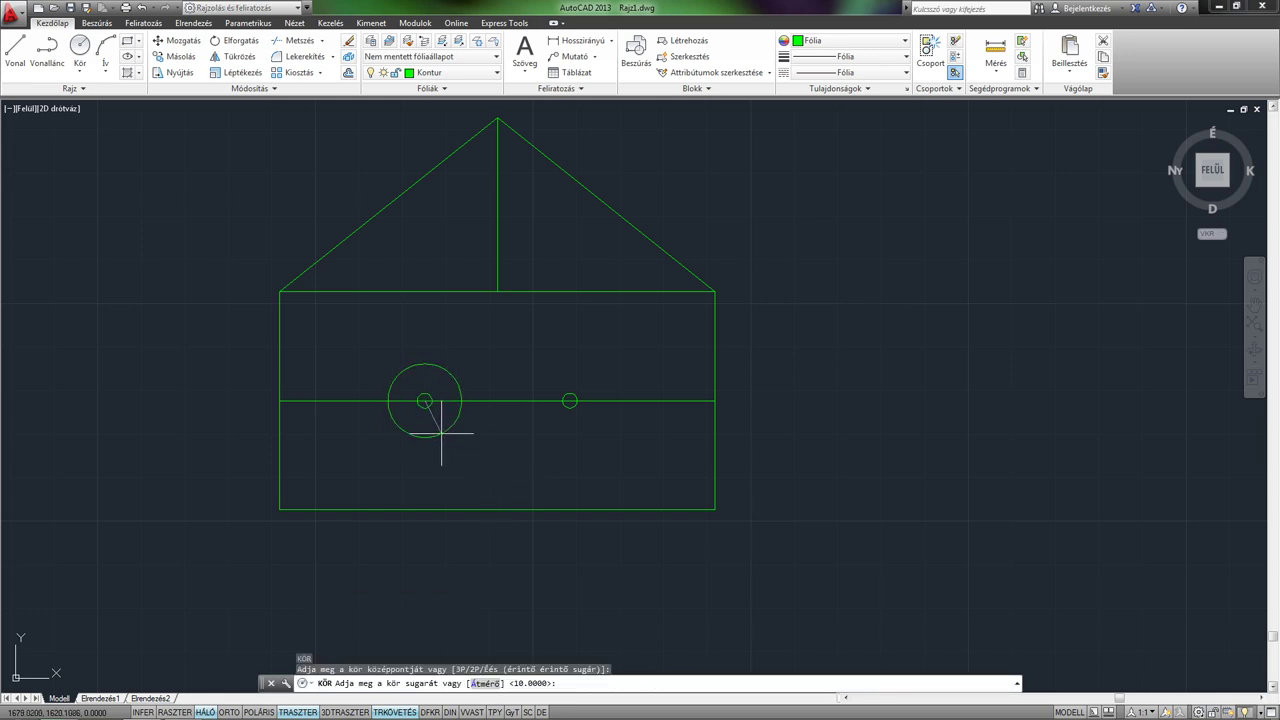
type("10")
- Finish the left circle with radius 10 and add a radius-10 circle on the right division point
key("Return")
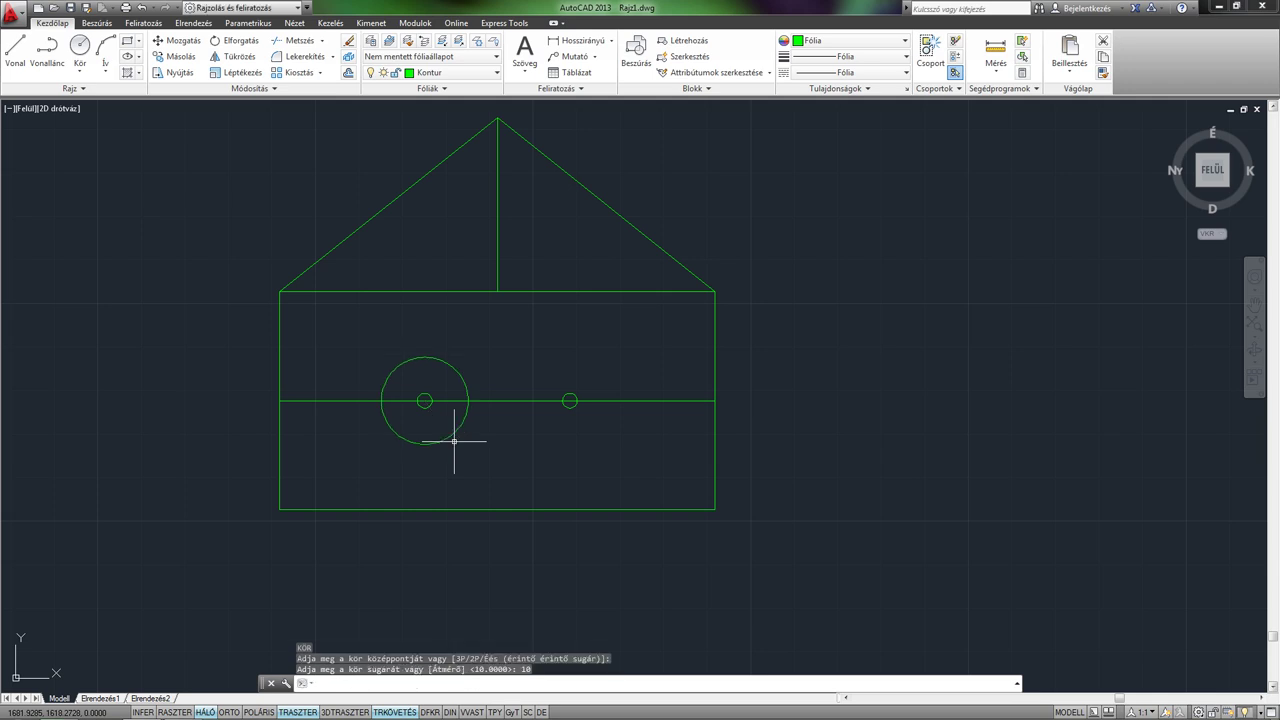
key("Return")
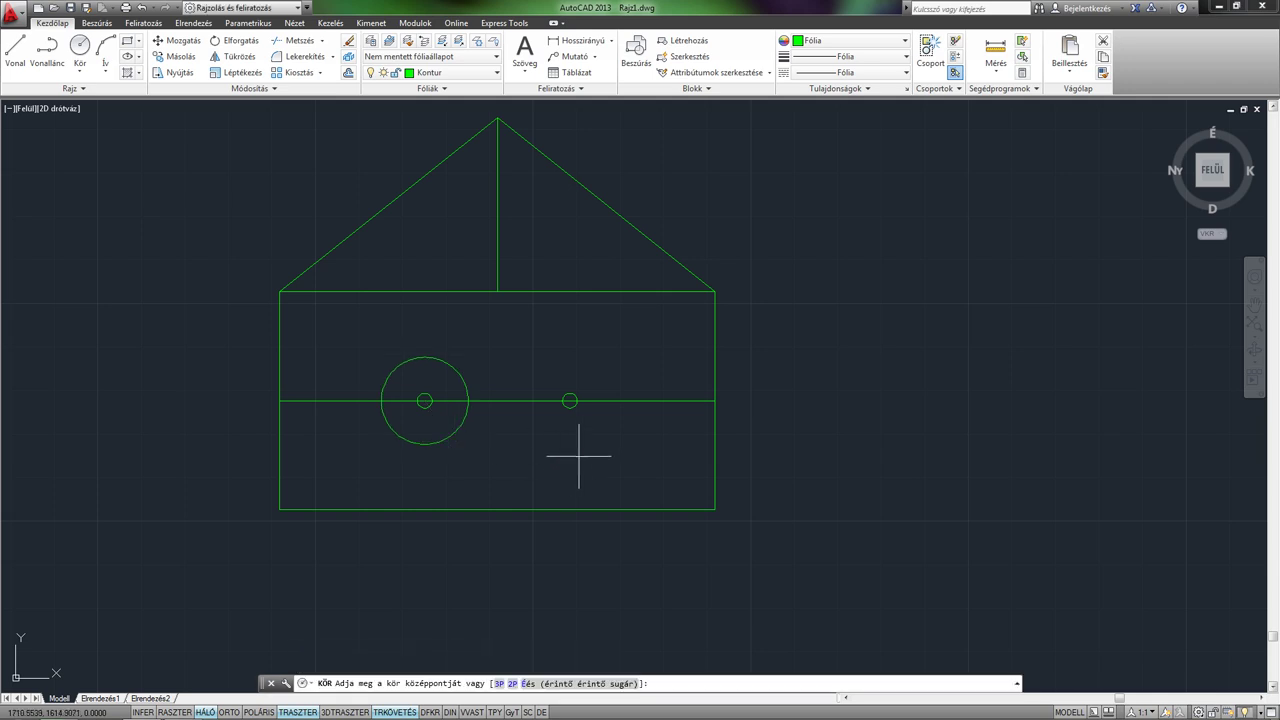
left_click(569, 401)
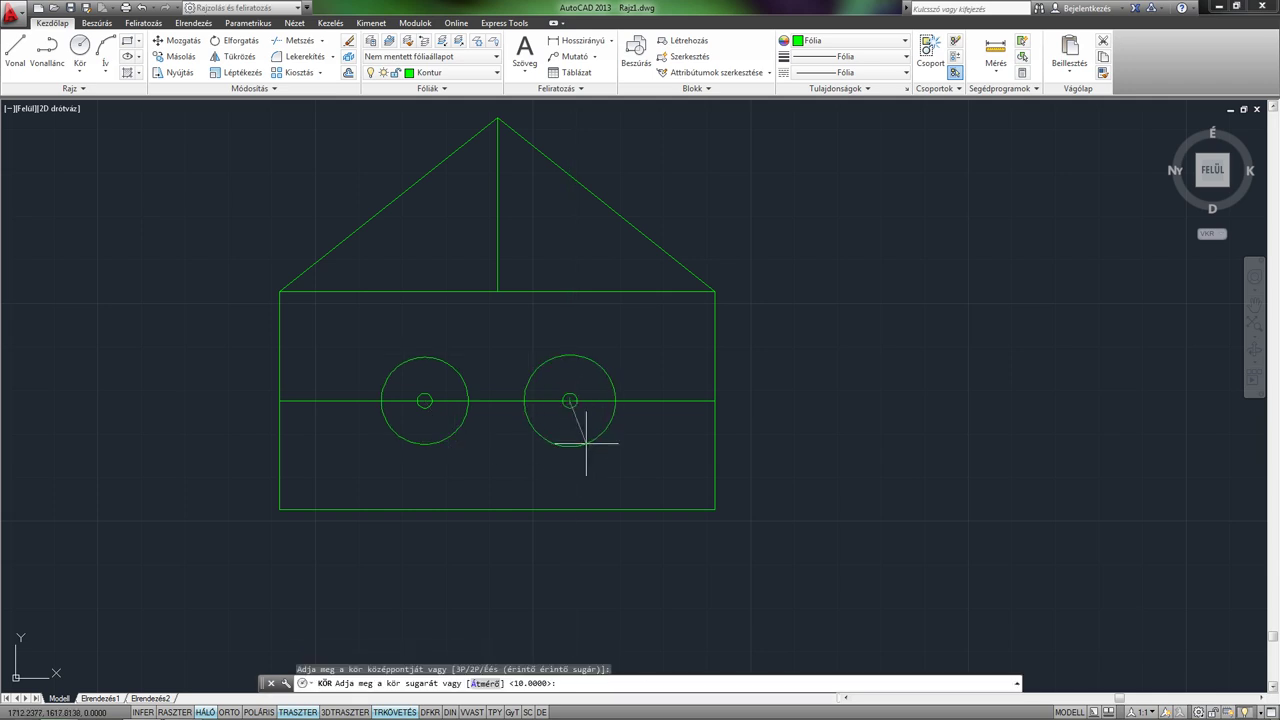
type("10")
key("Return")
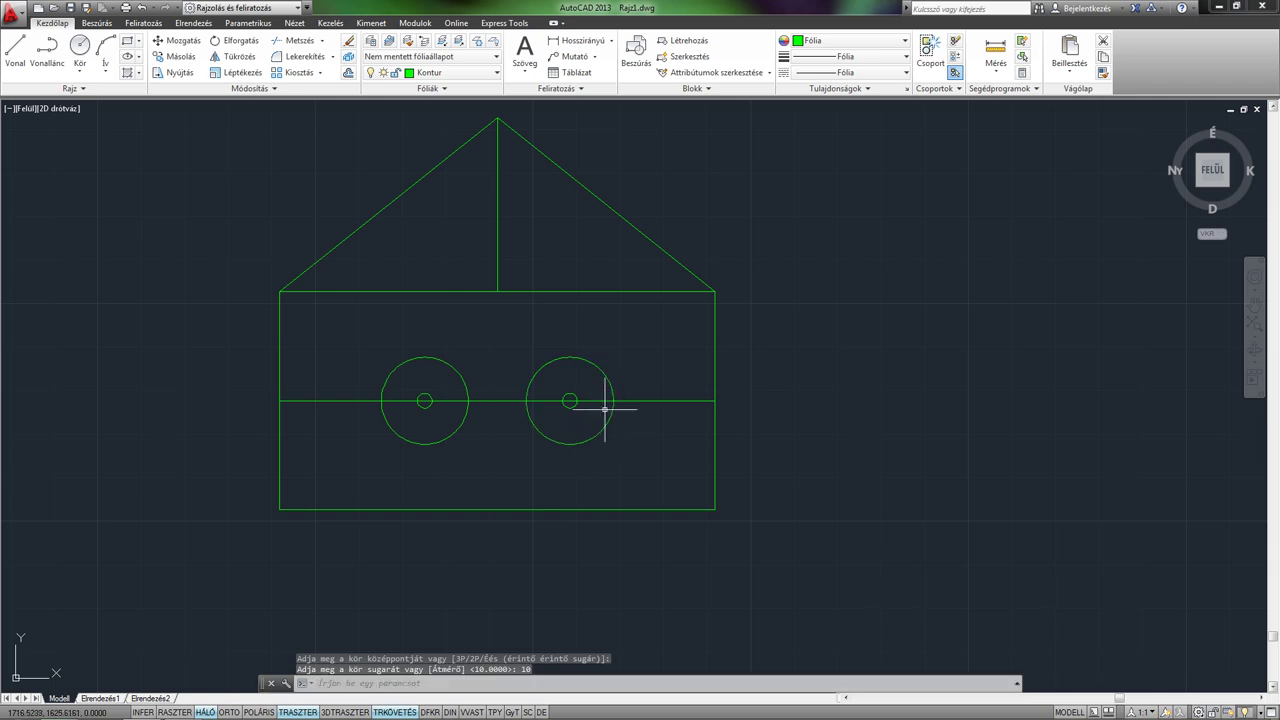
- Delete the middle horizontal line and both point markers
left_click(660, 401)
key("Delete")
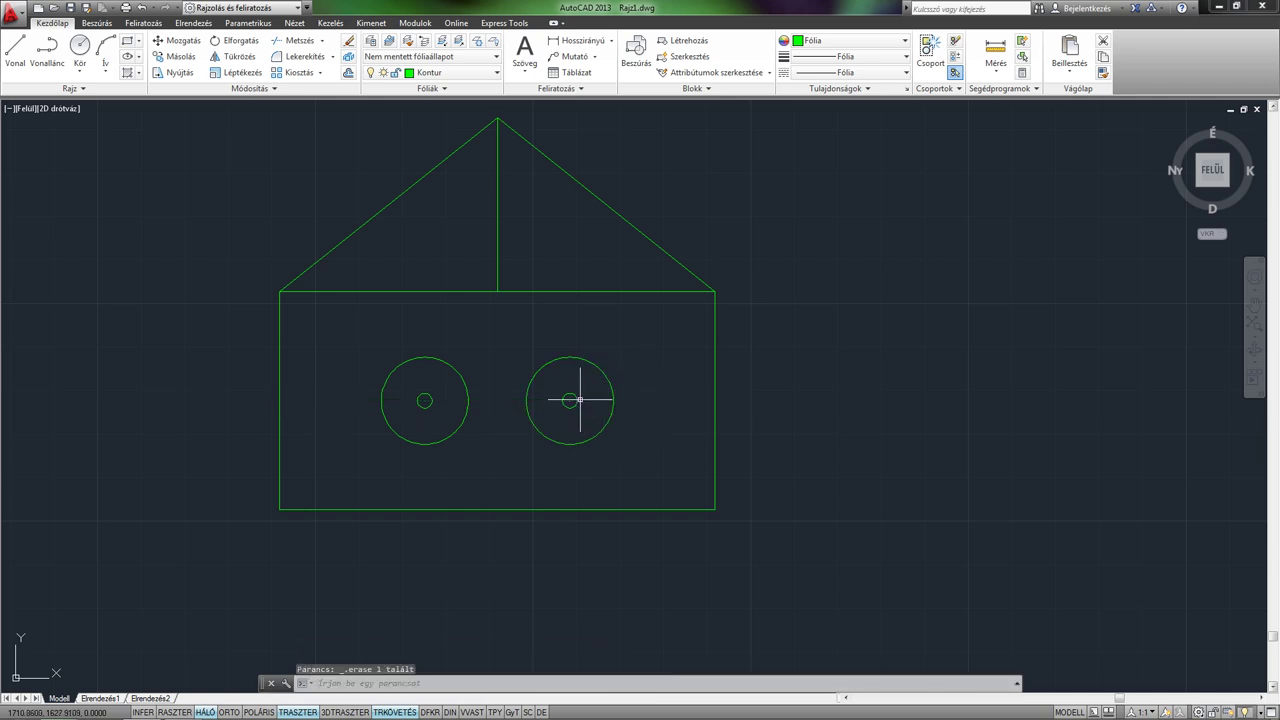
left_click(570, 400)
key("Delete")
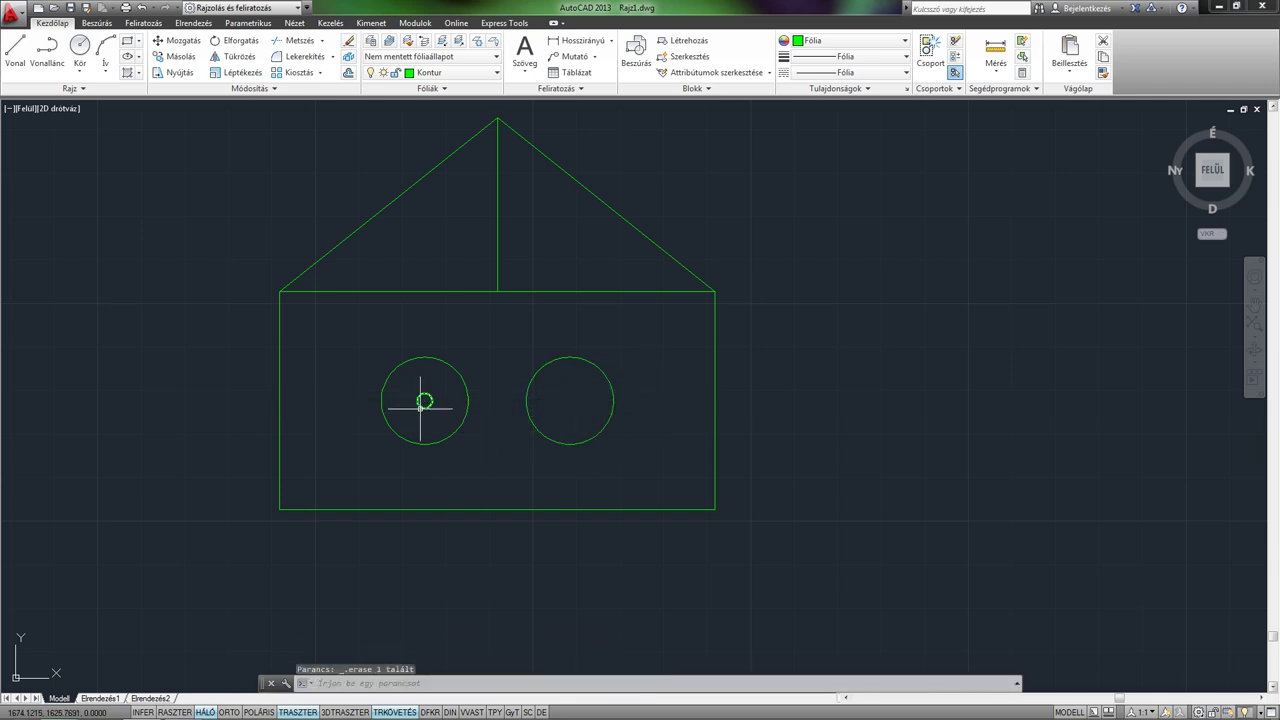
left_click(424, 401)
key("Delete")
middle_click_drag(474, 451, 439, 426)
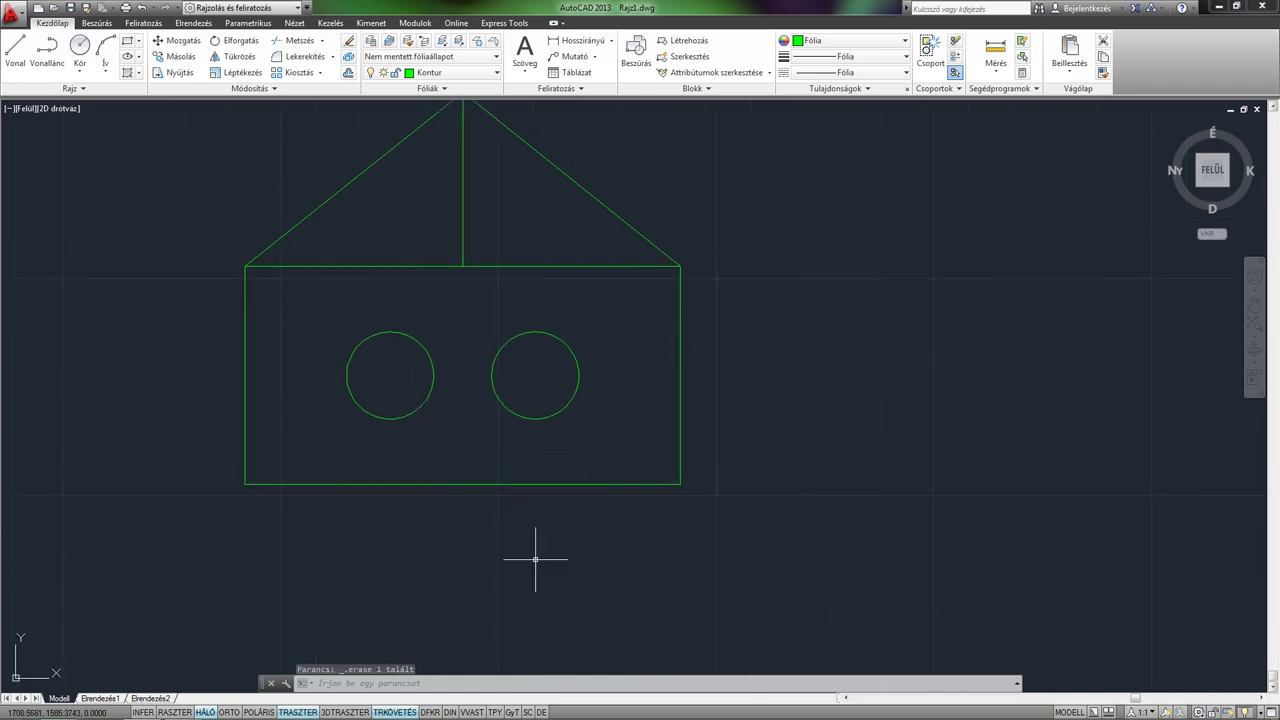
- Set the fillet radius to 5 and round the bottom-left corner
type("f")
key("Return")
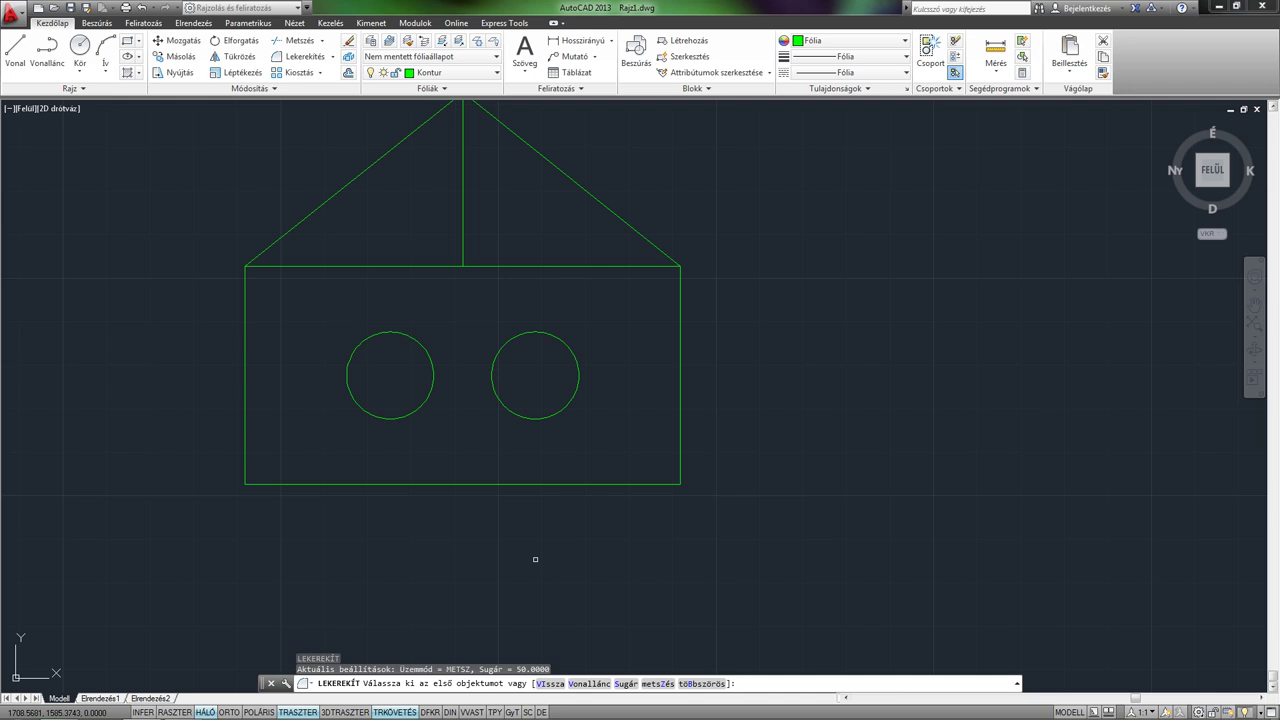
left_click(626, 685)
type("5")
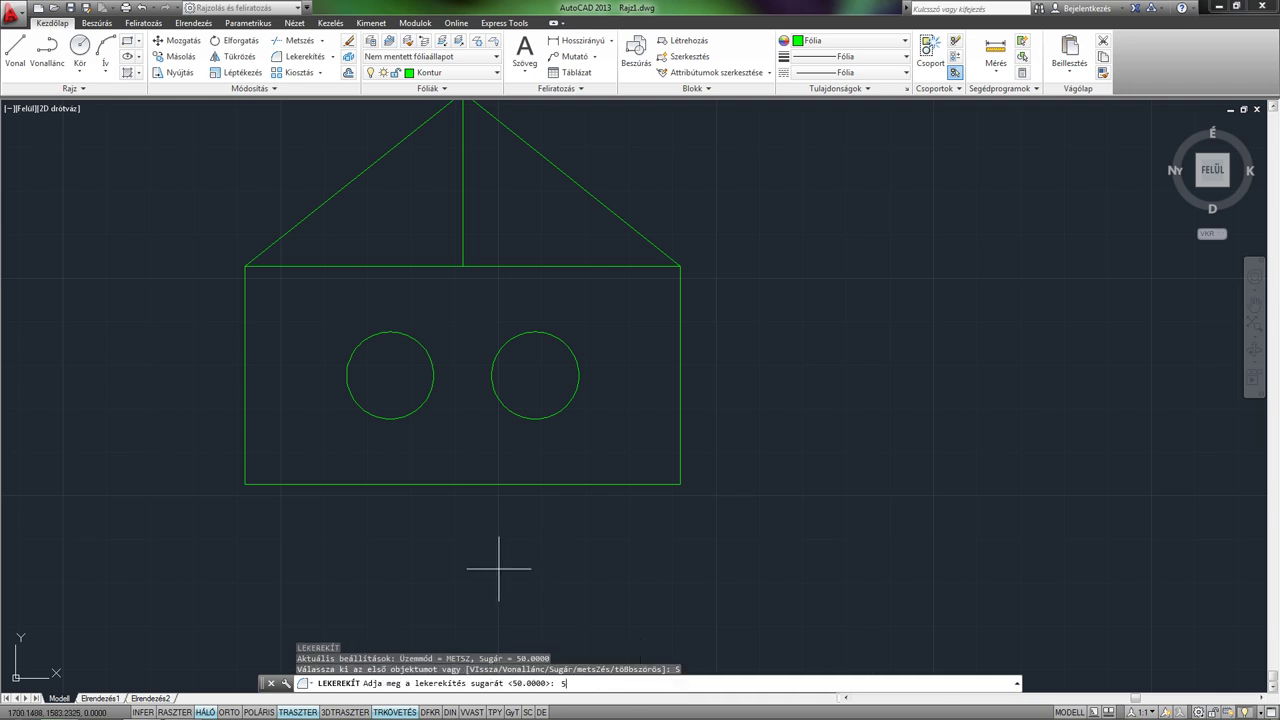
key("Return")
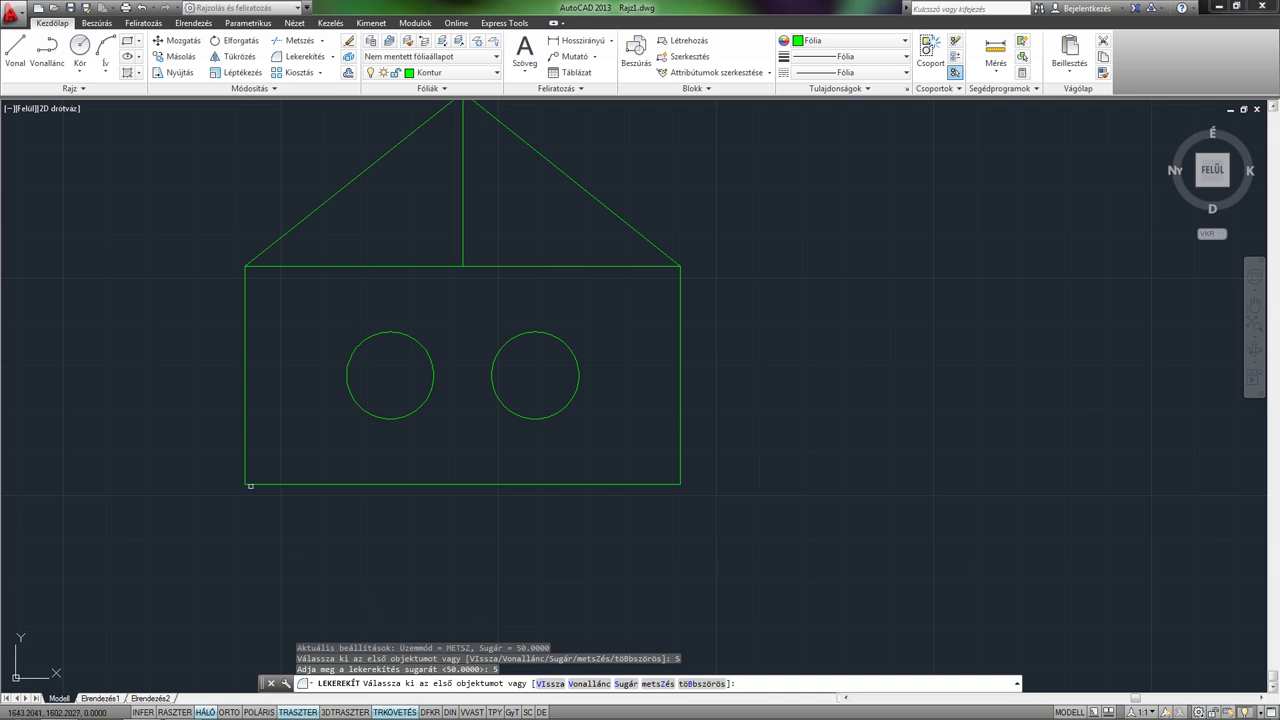
left_click(243, 470)
left_click(253, 484)
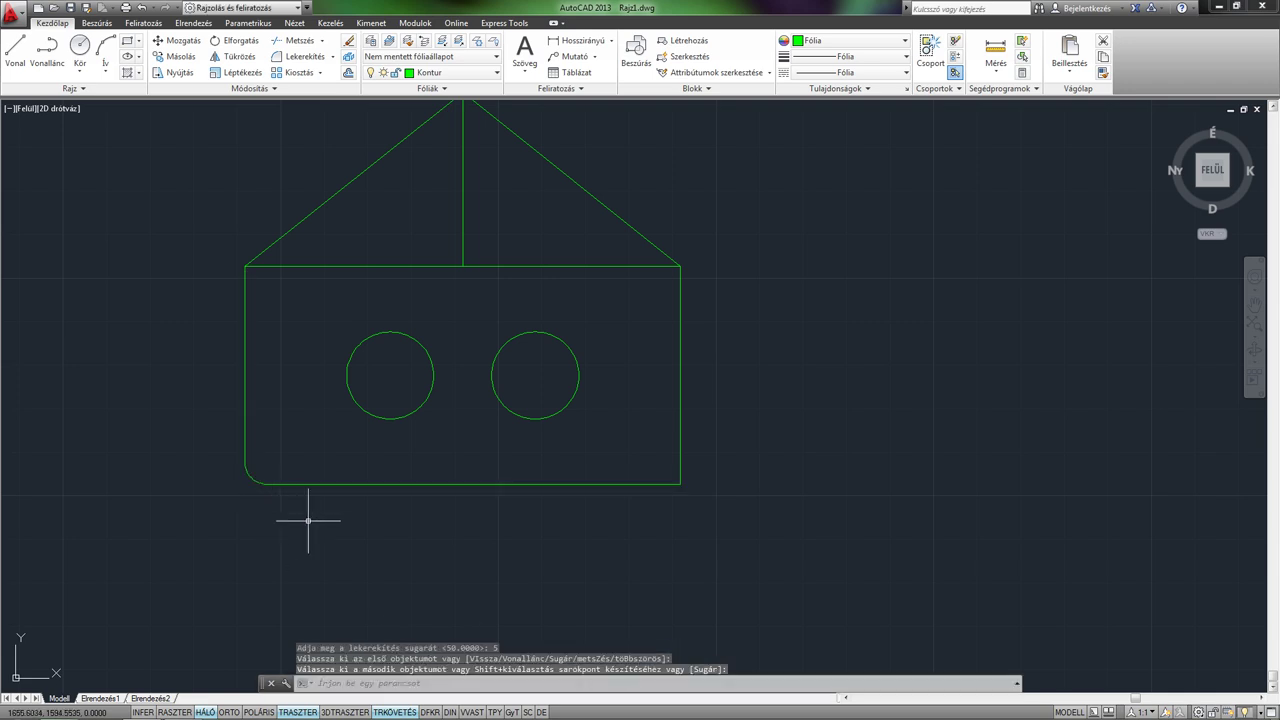
- Round the bottom-right corner with the same radius-5 fillet
key("Return")
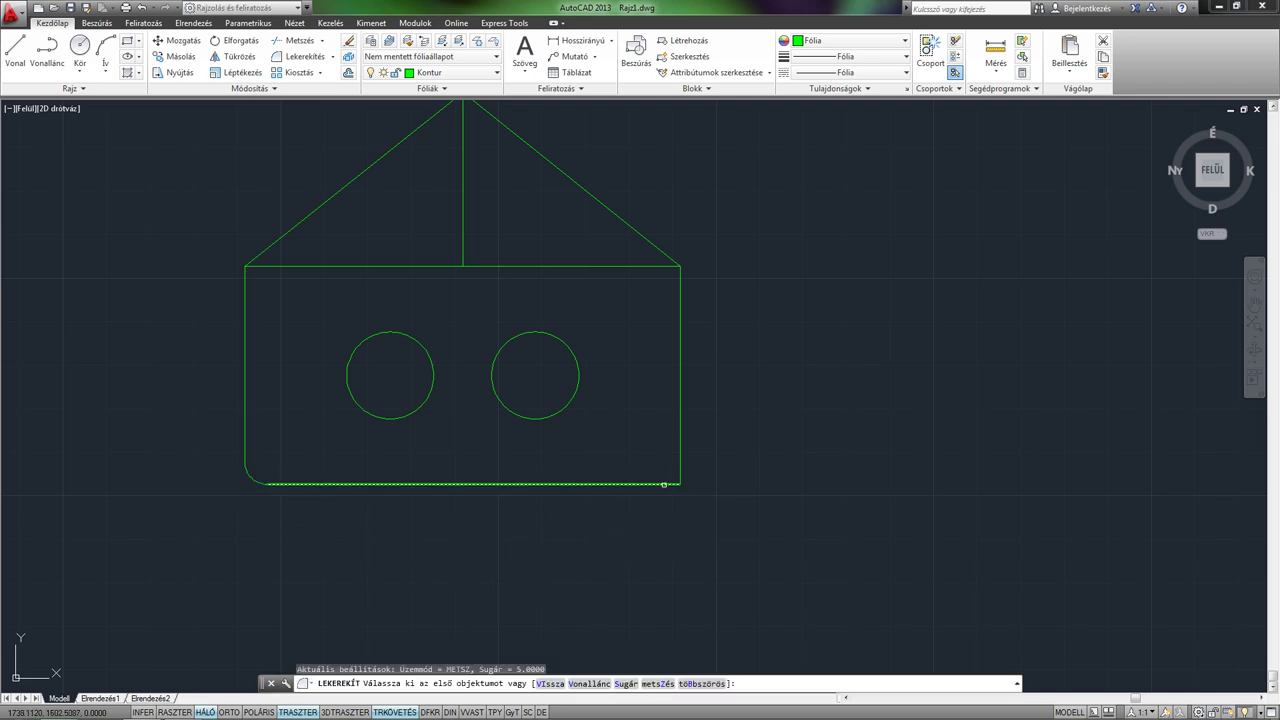
left_click(663, 484)
left_click(679, 471)
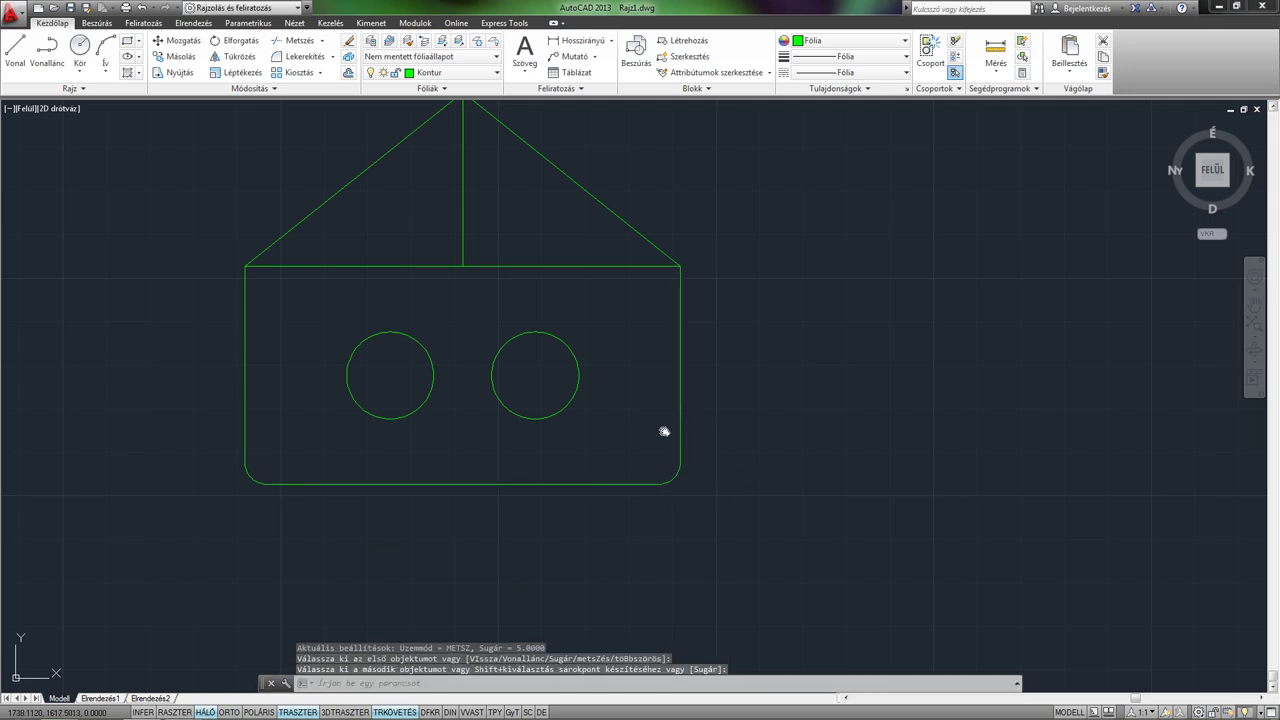
middle_click_drag(664, 432, 676, 498)
scroll(714, 451, "down", 2)
middle_click_drag(749, 423, 697, 423)
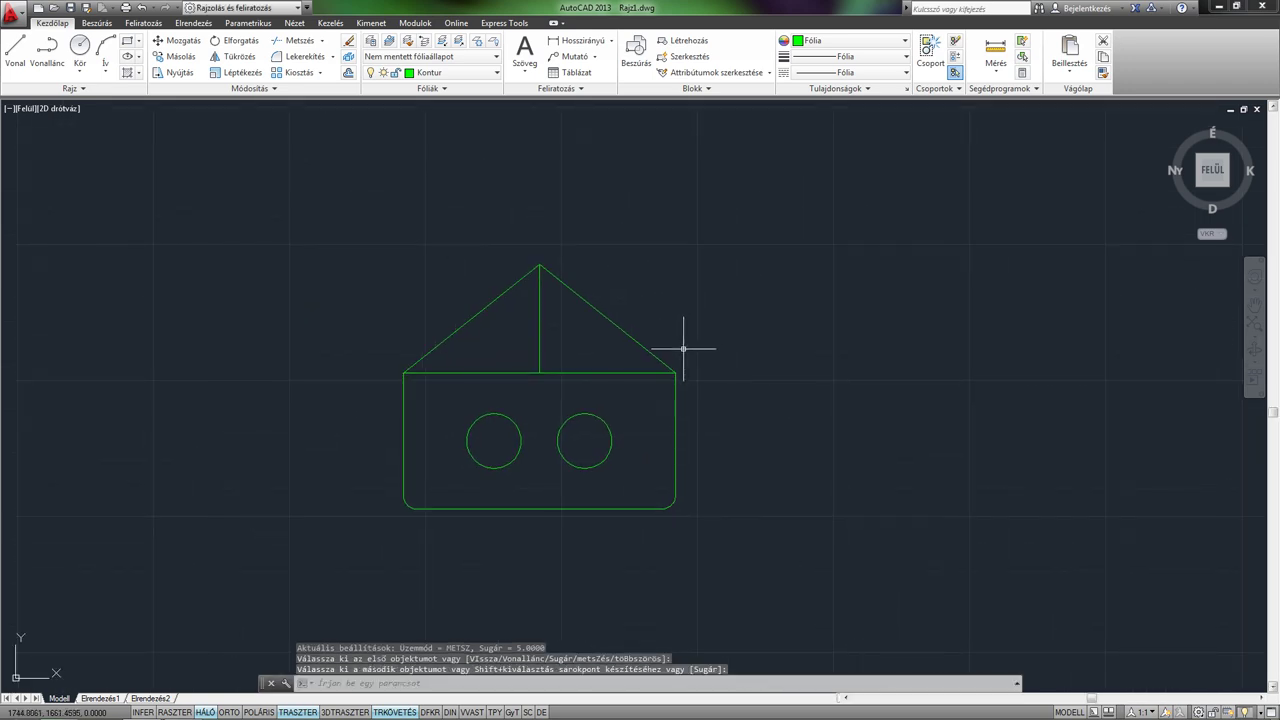
middle_click_drag(683, 348, 625, 367)
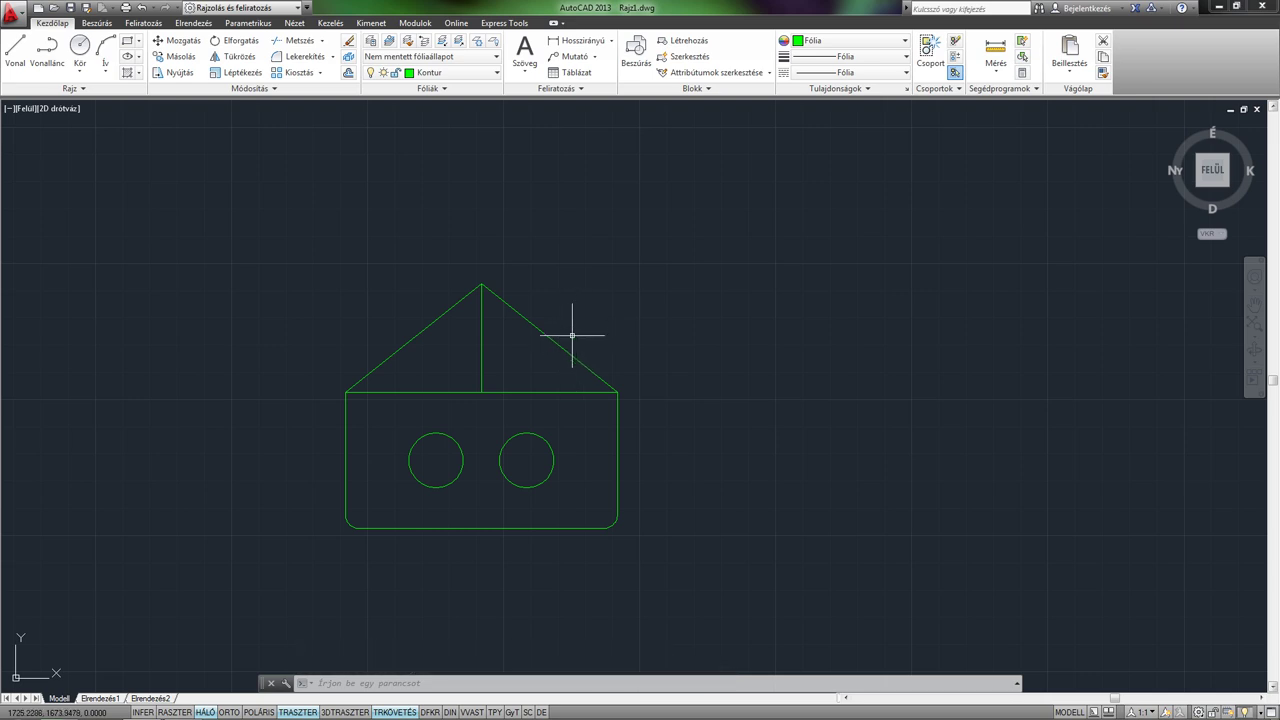
- Delete the right roof line, then undo to restore it
left_click(572, 337)
key("Delete")
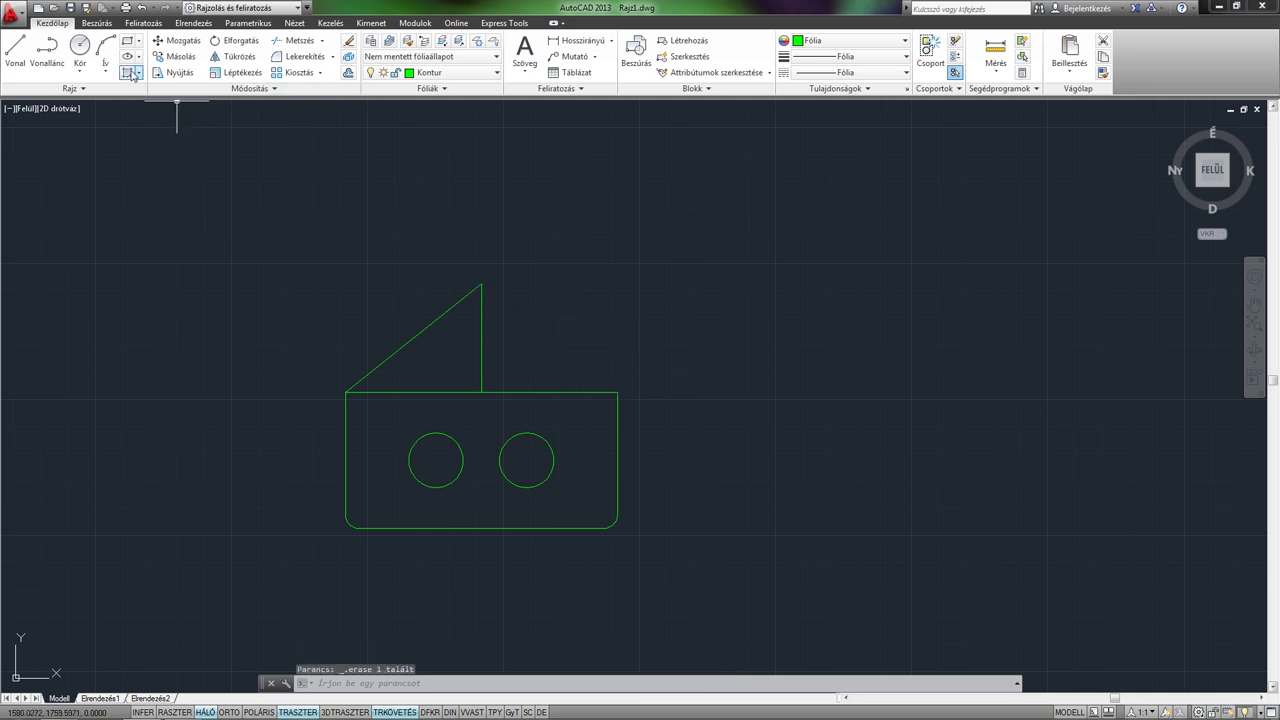
left_click(106, 48)
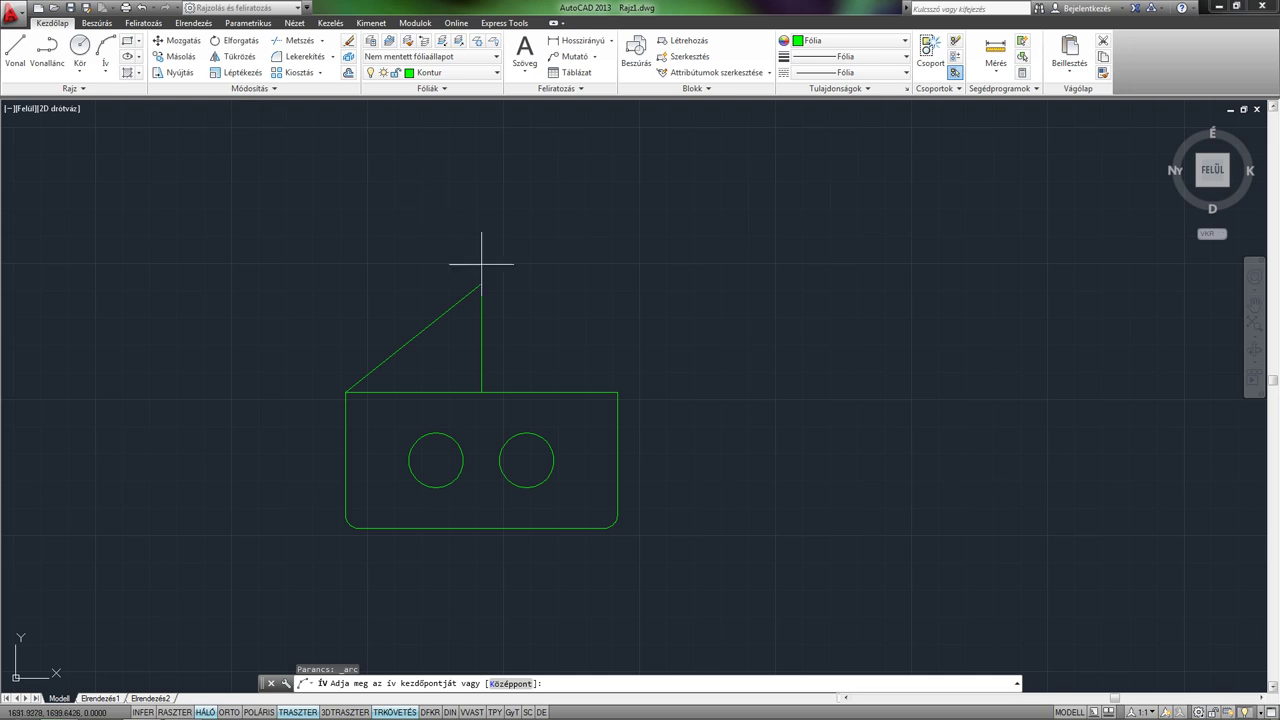
left_click(142, 8)
left_click(142, 8)
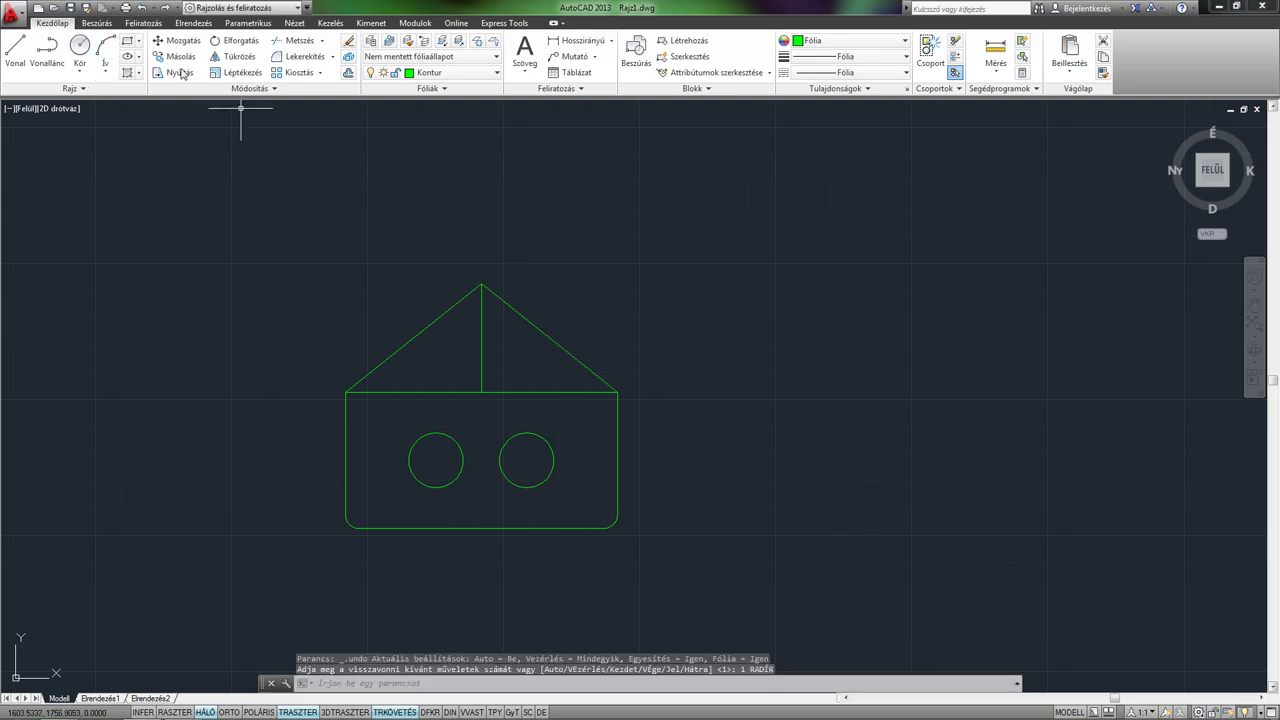
scroll(595, 330, "up", 2)
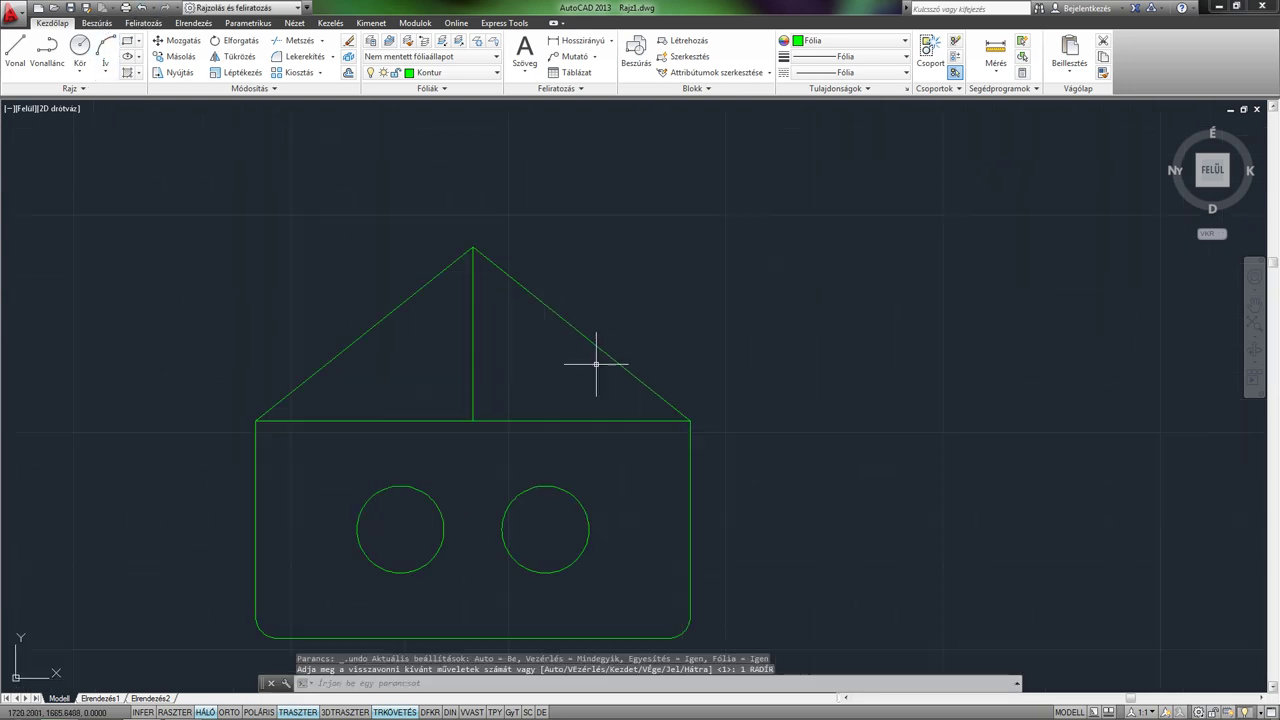
- Draw a 3-point arc from the roof apex to the box's right corner
left_click(105, 45)
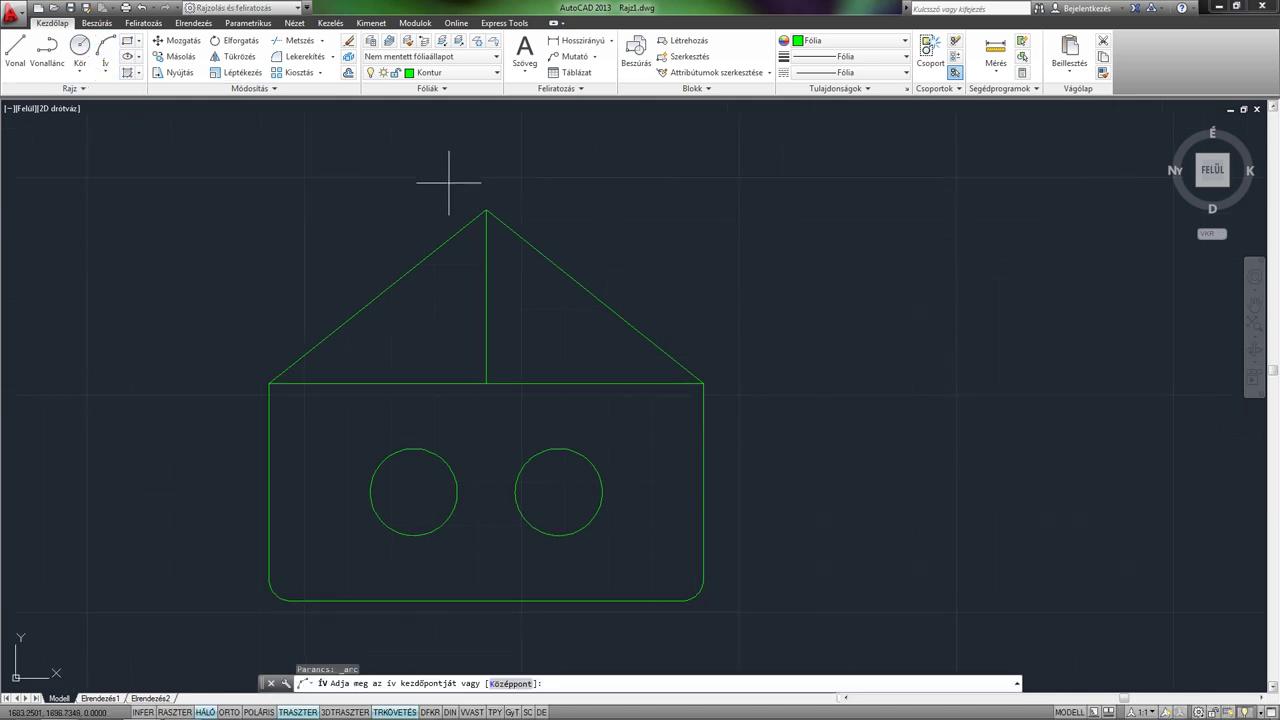
left_click(485, 209)
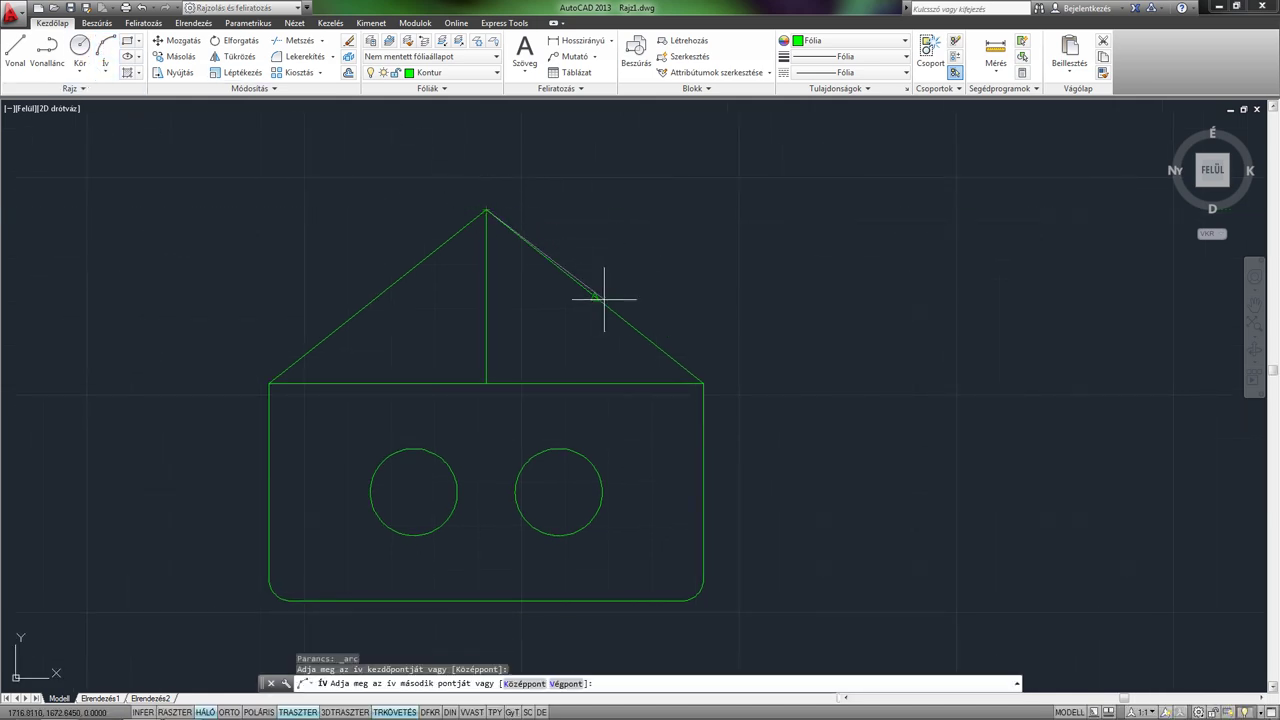
middle_click_drag(594, 286, 596, 296)
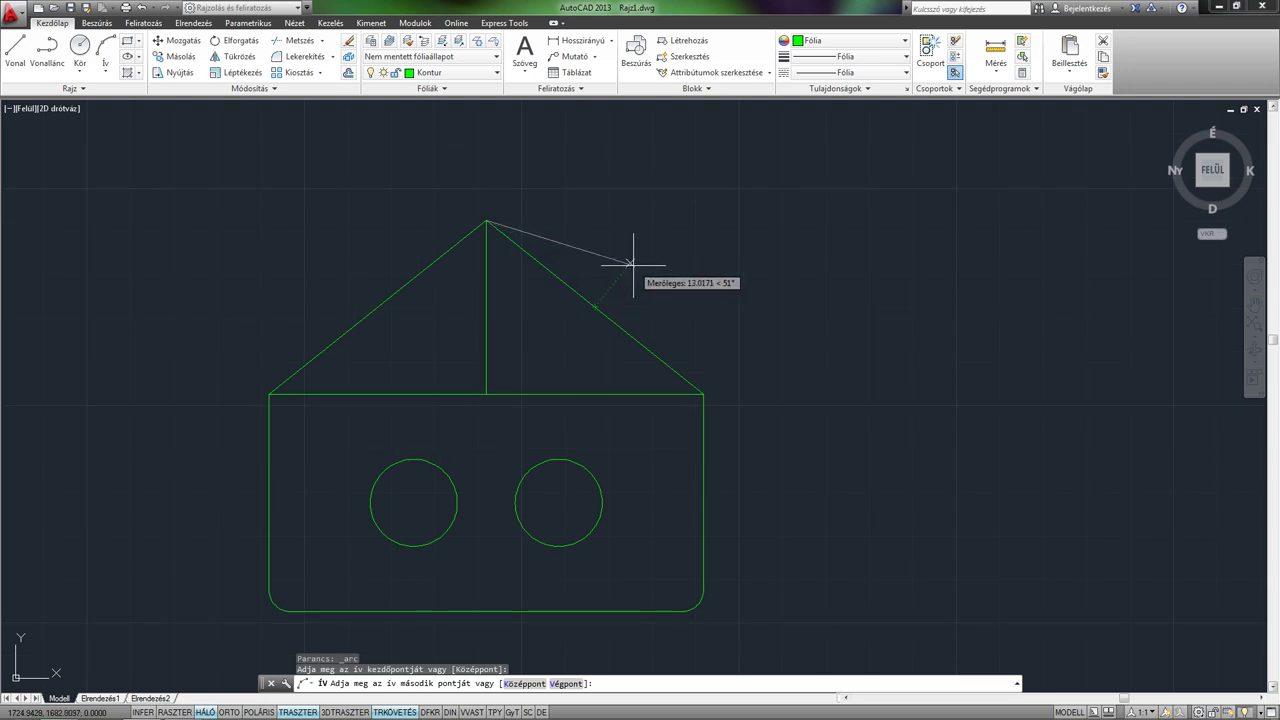
left_click(631, 263)
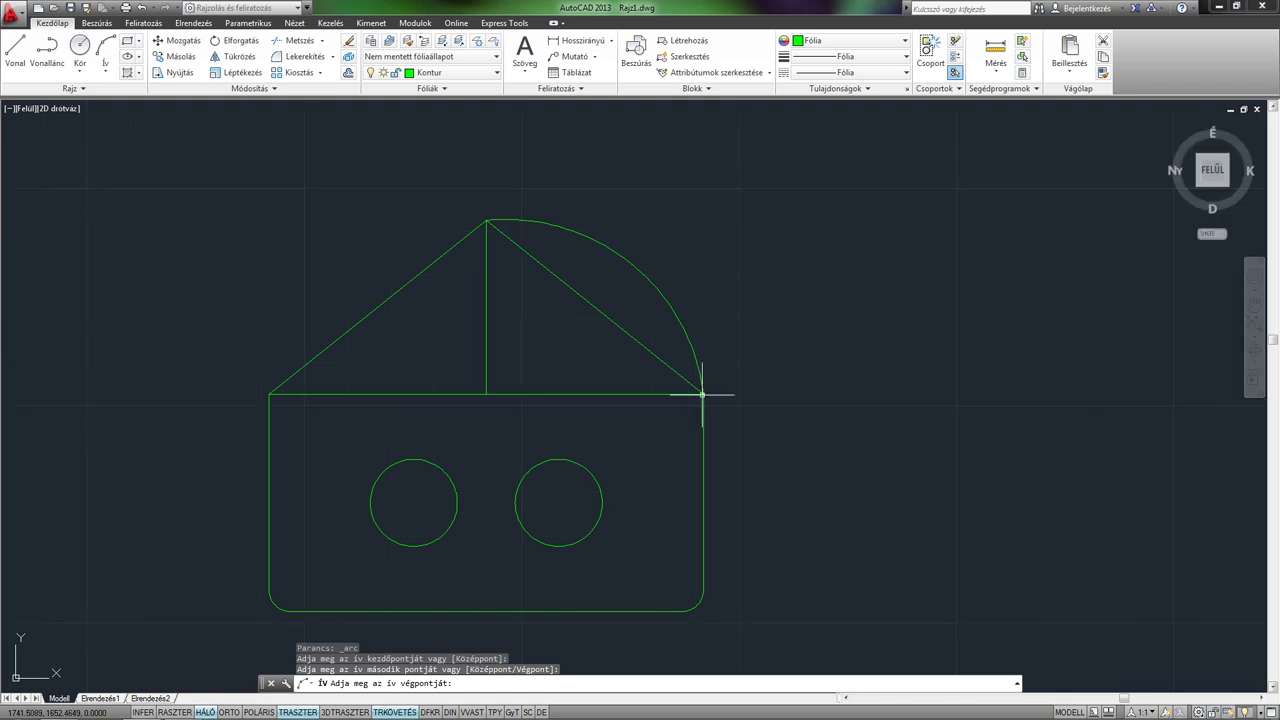
left_click(703, 393)
- Erase the diagonal right roof line and the vertical line inside the roof
left_click(613, 323)
left_click(614, 323)
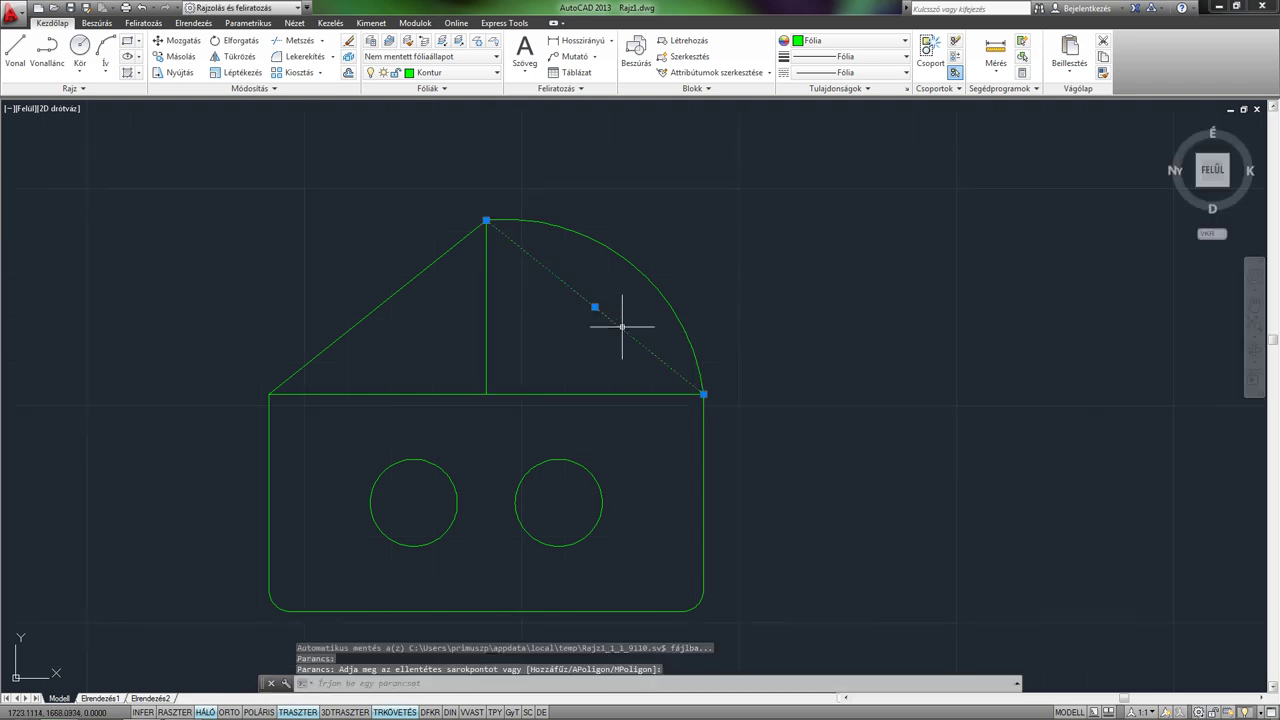
key("Delete")
mouse_move(520, 326)
middle_mouse_down()
mouse_move(471, 357)
mouse_move(528, 277)
middle_mouse_up()
left_click(437, 350)
key("Delete")
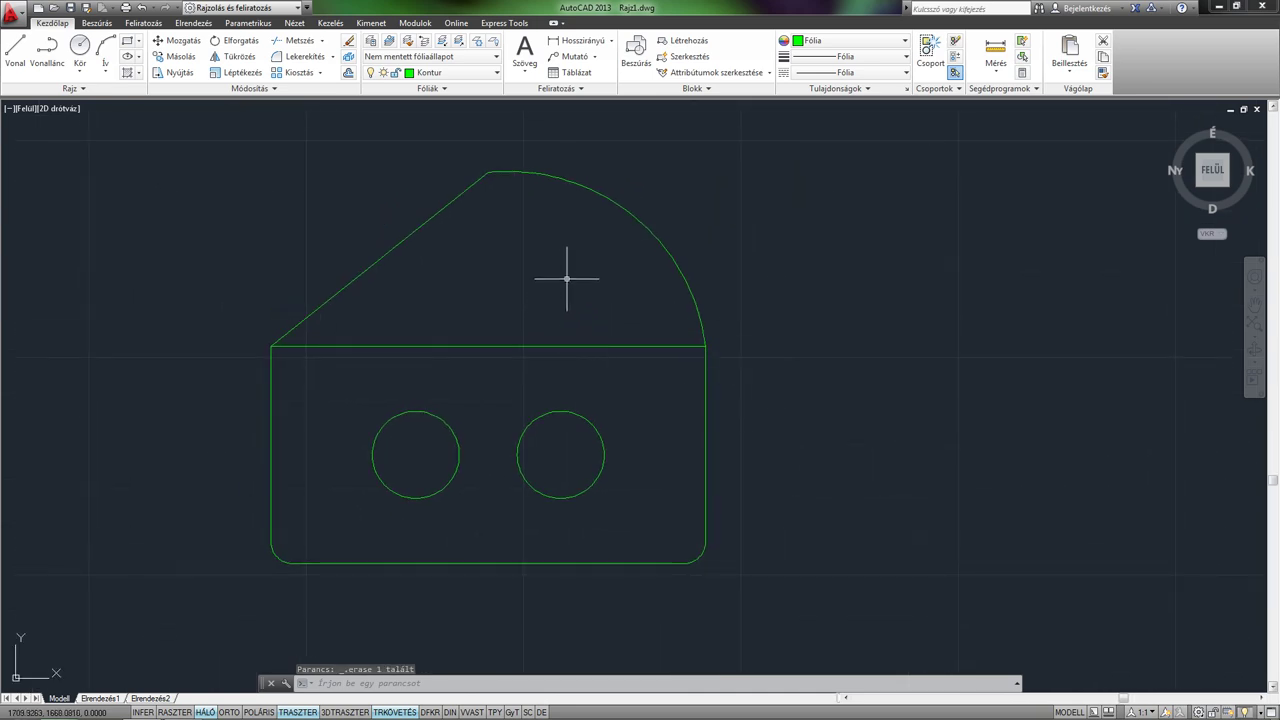
middle_click_drag(557, 256, 564, 298)
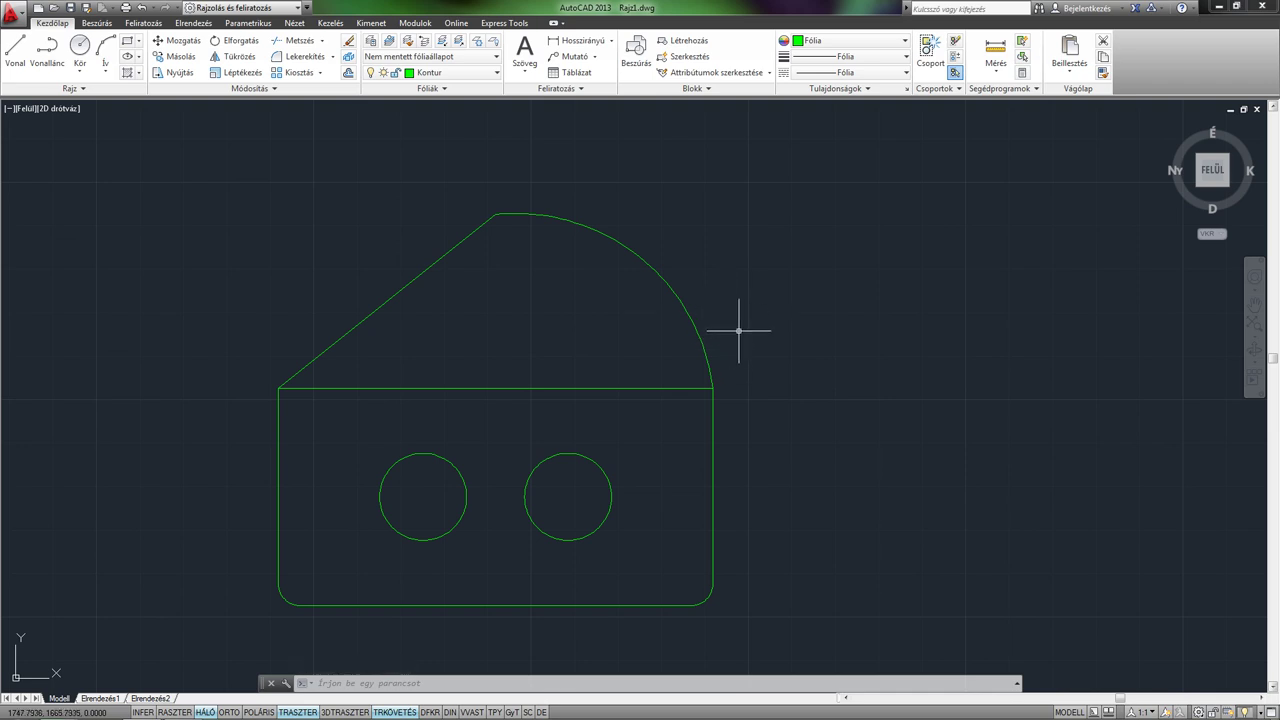
mouse_move(531, 291)
middle_mouse_down()
mouse_move(557, 249)
mouse_move(525, 239)
middle_mouse_up()
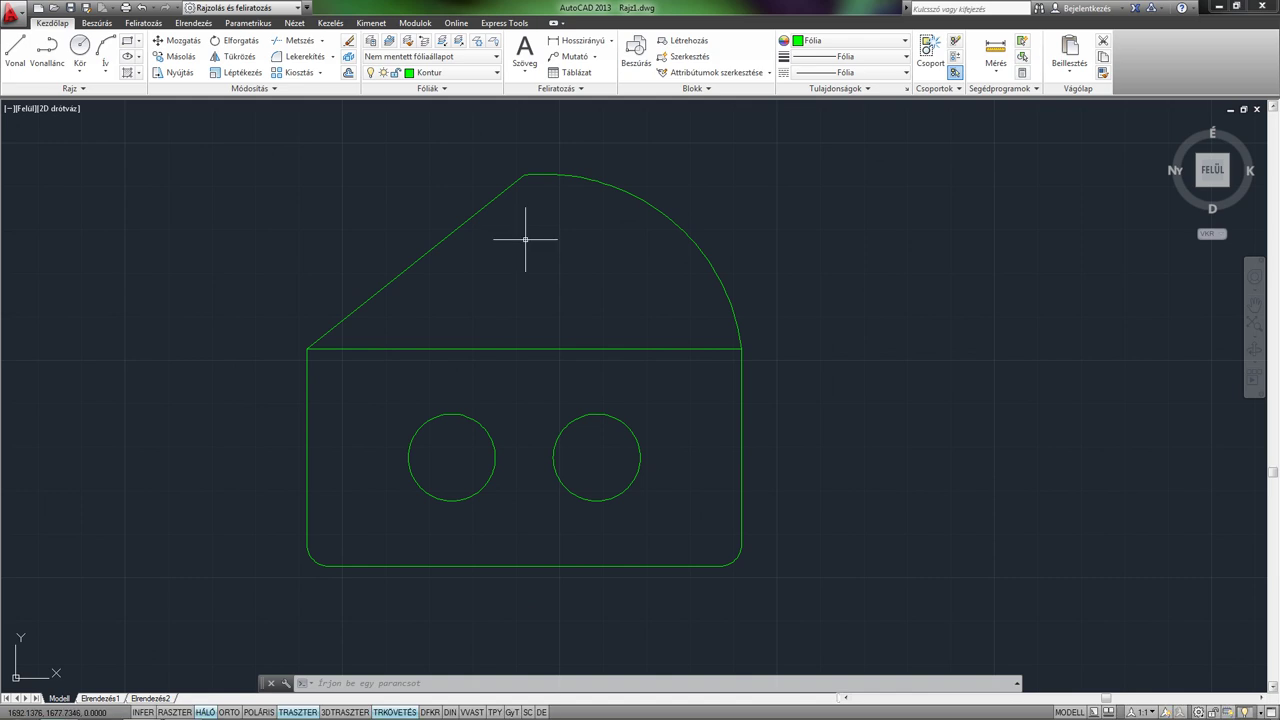
middle_click_drag(540, 240, 543, 247)
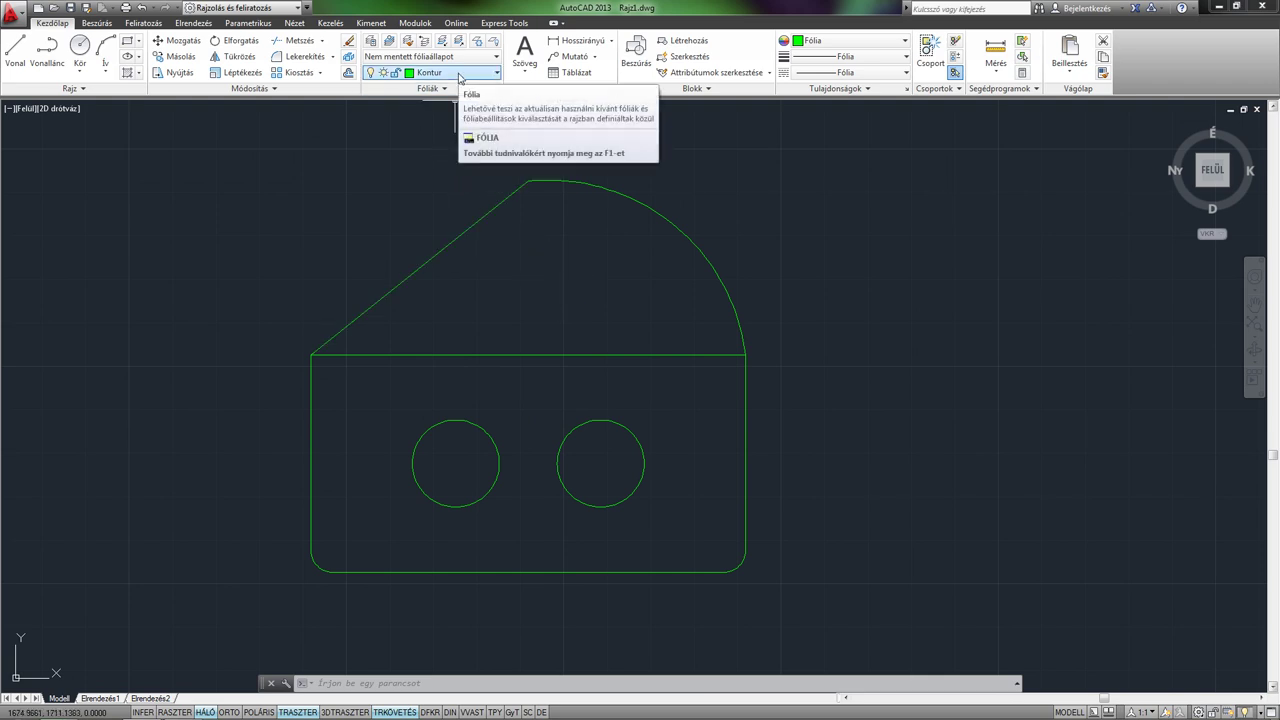
- Choose Meret from the Home tab layer dropdown to make it current
left_click(459, 74)
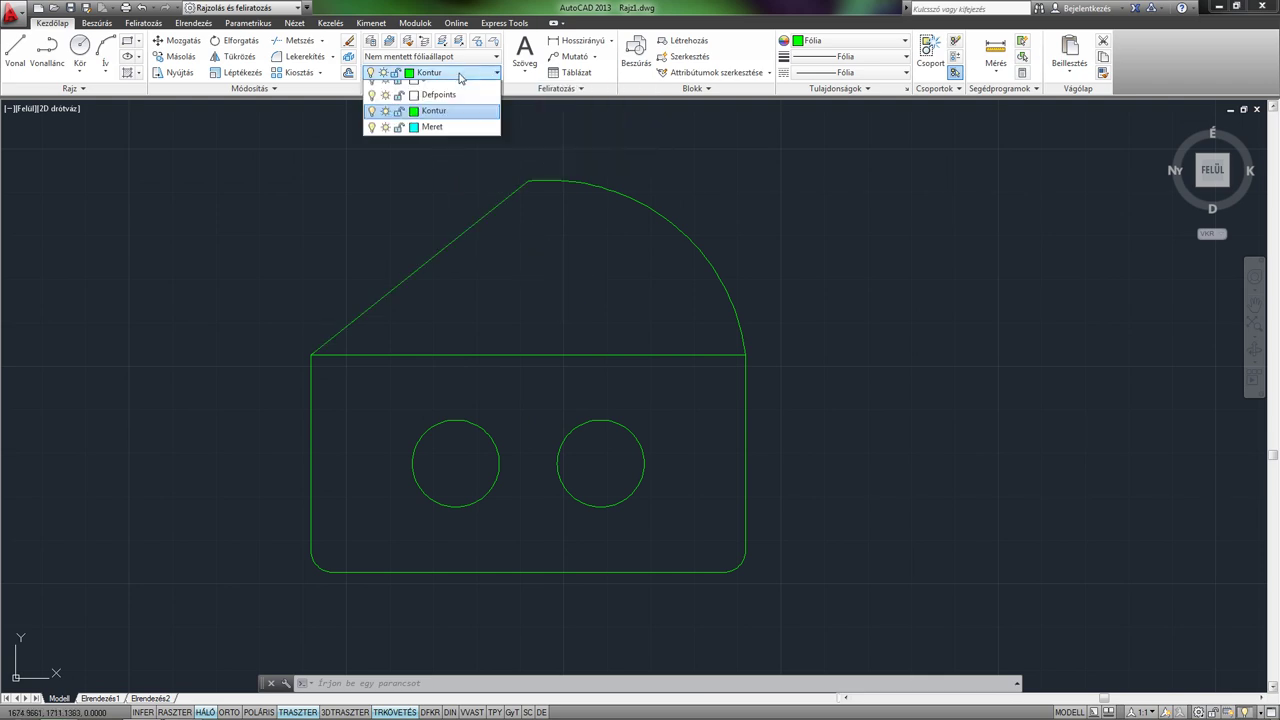
left_click(442, 137)
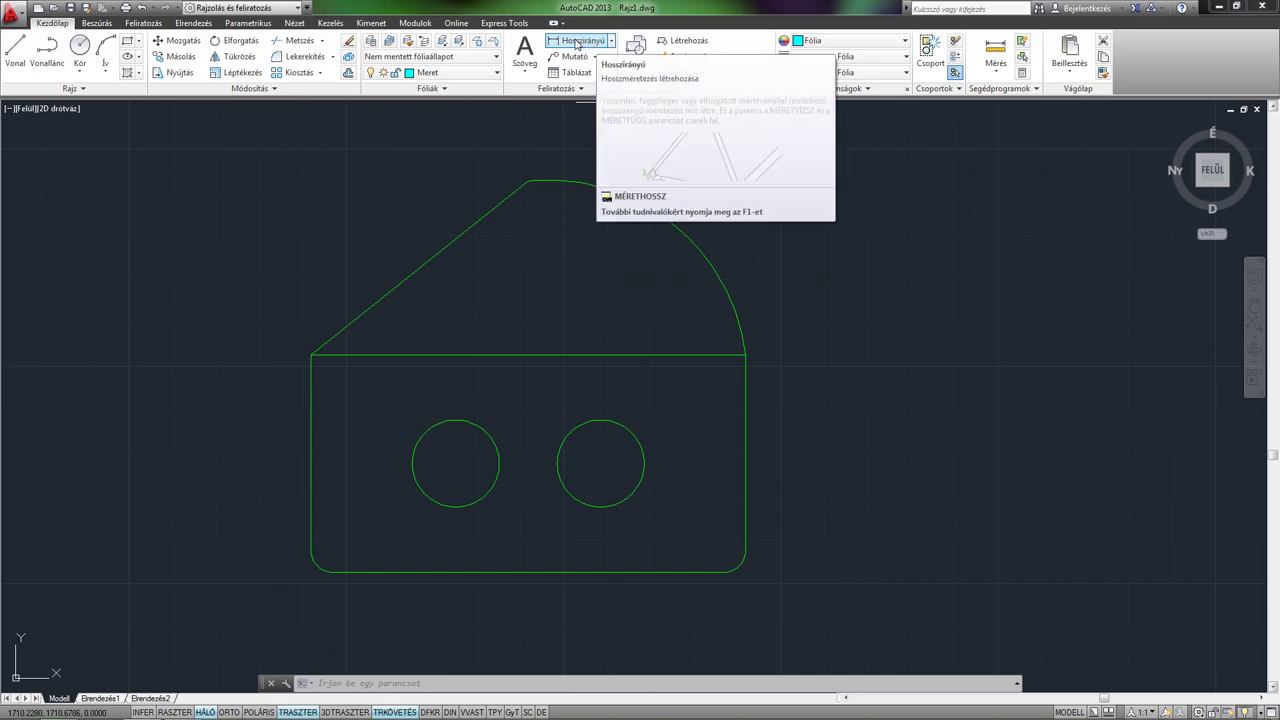
- Dimension the full 100 width between the roof-base corners, placed above the arc
left_click(578, 43)
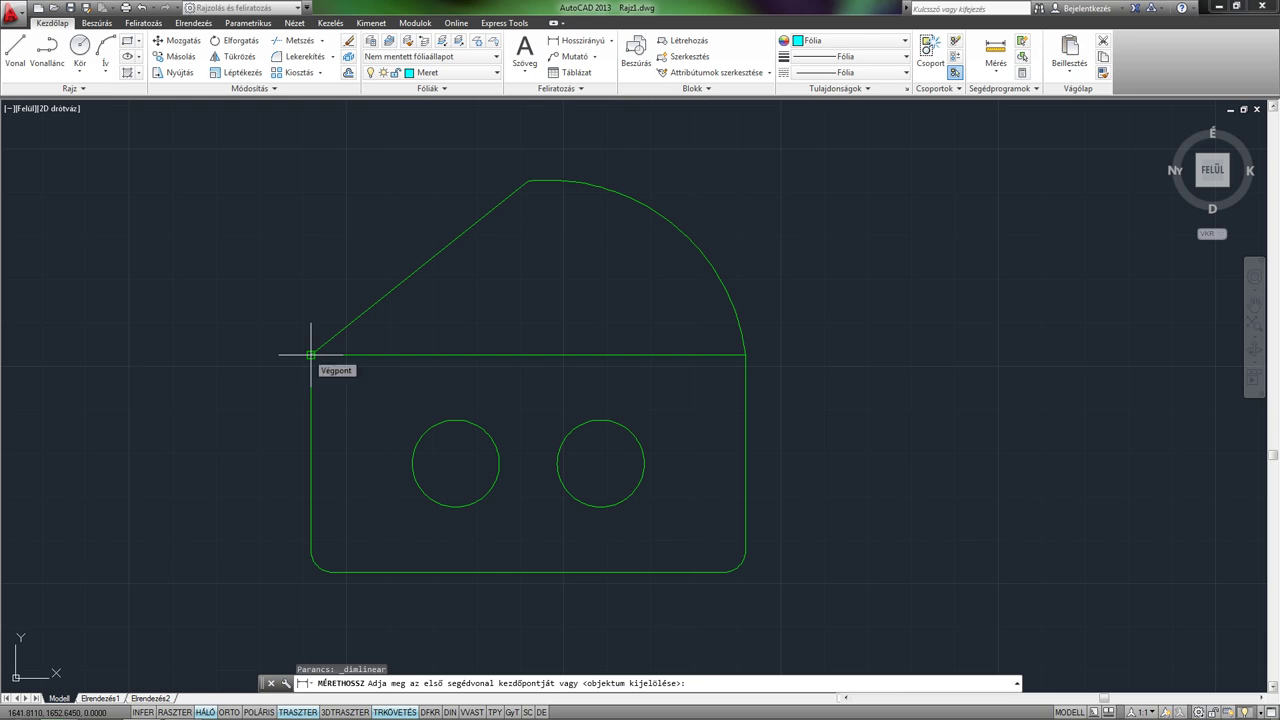
left_click(311, 354)
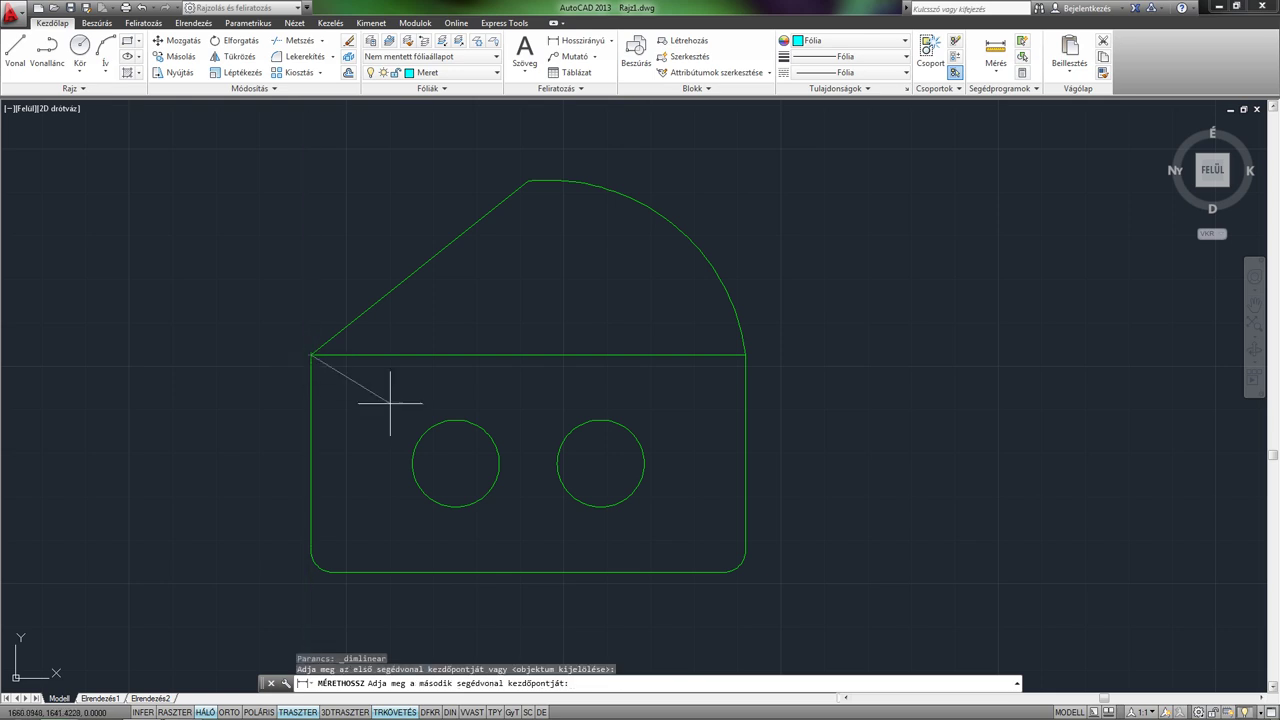
left_click(745, 354)
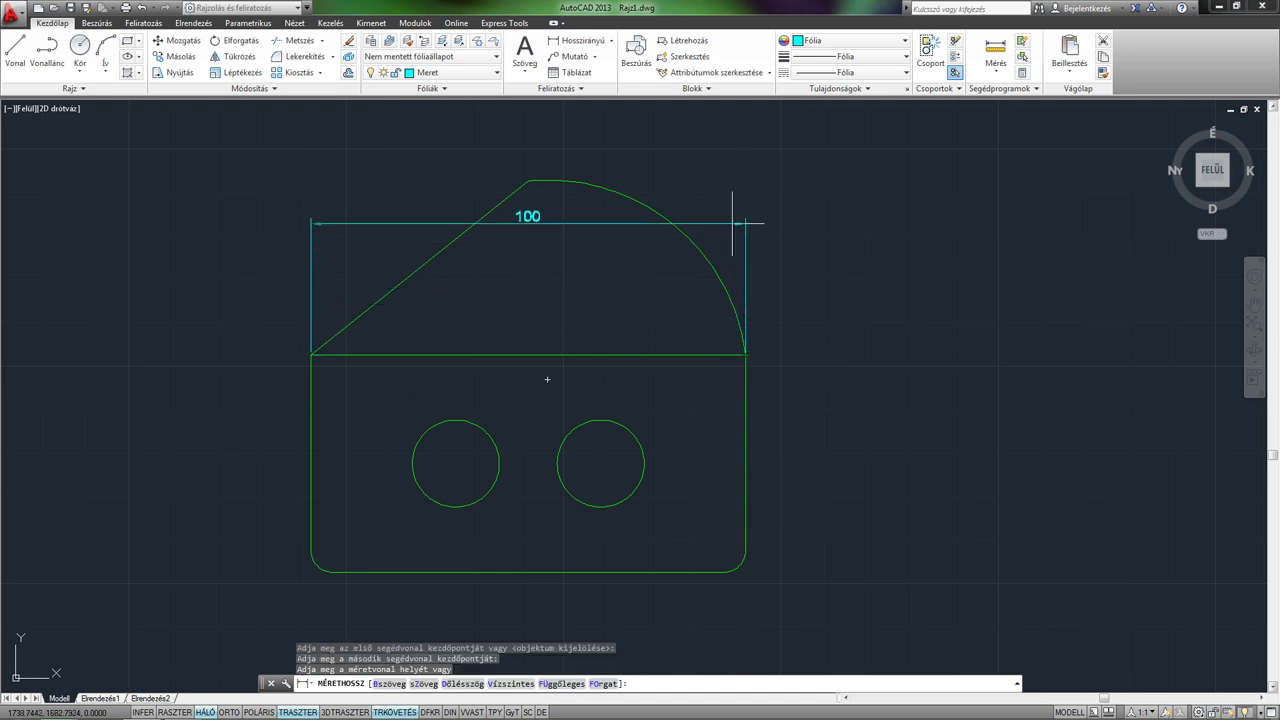
middle_click_drag(731, 163, 731, 224)
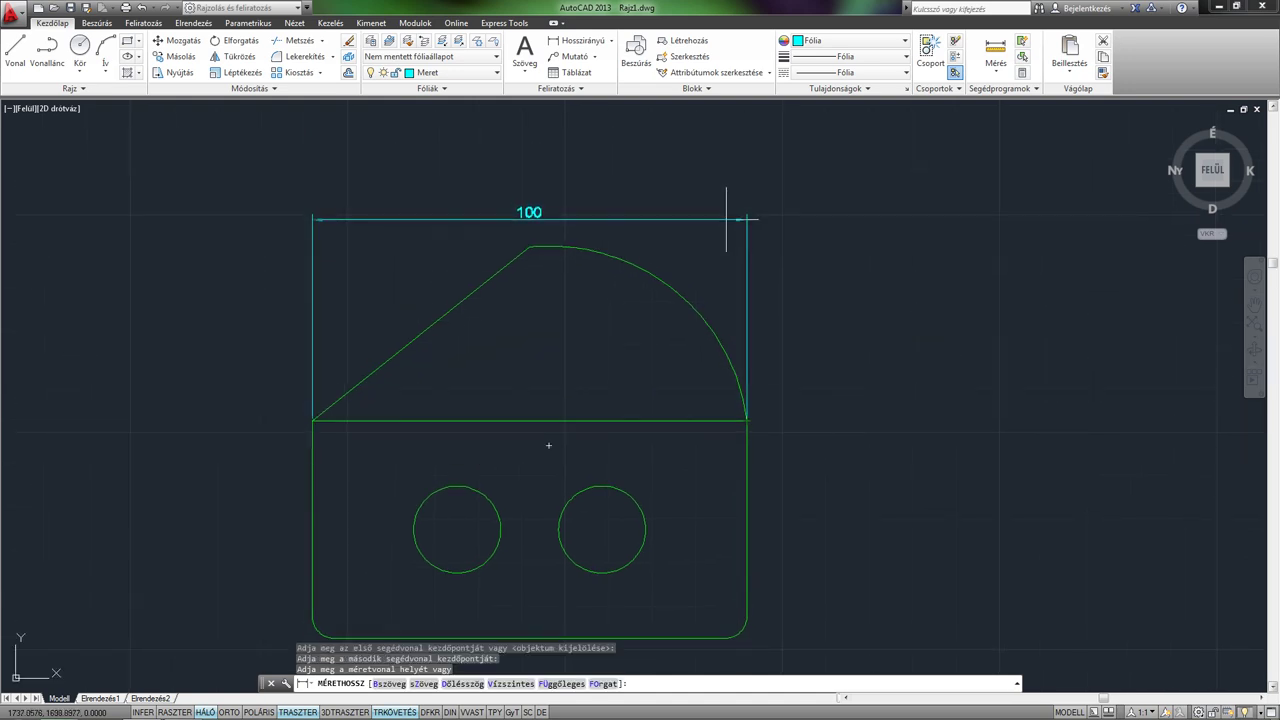
left_click(726, 225)
- Reframe the house in view and begin another linear dimension
middle_click_drag(543, 345, 578, 341)
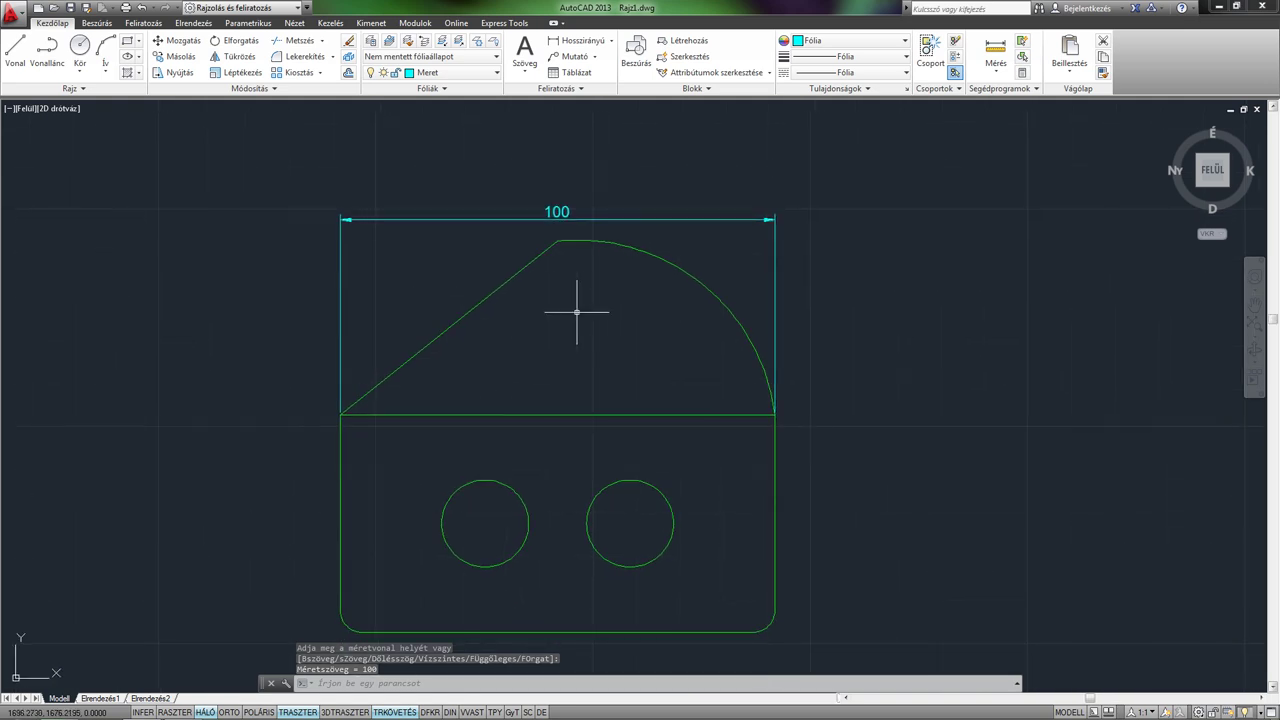
middle_click_drag(569, 340, 600, 317)
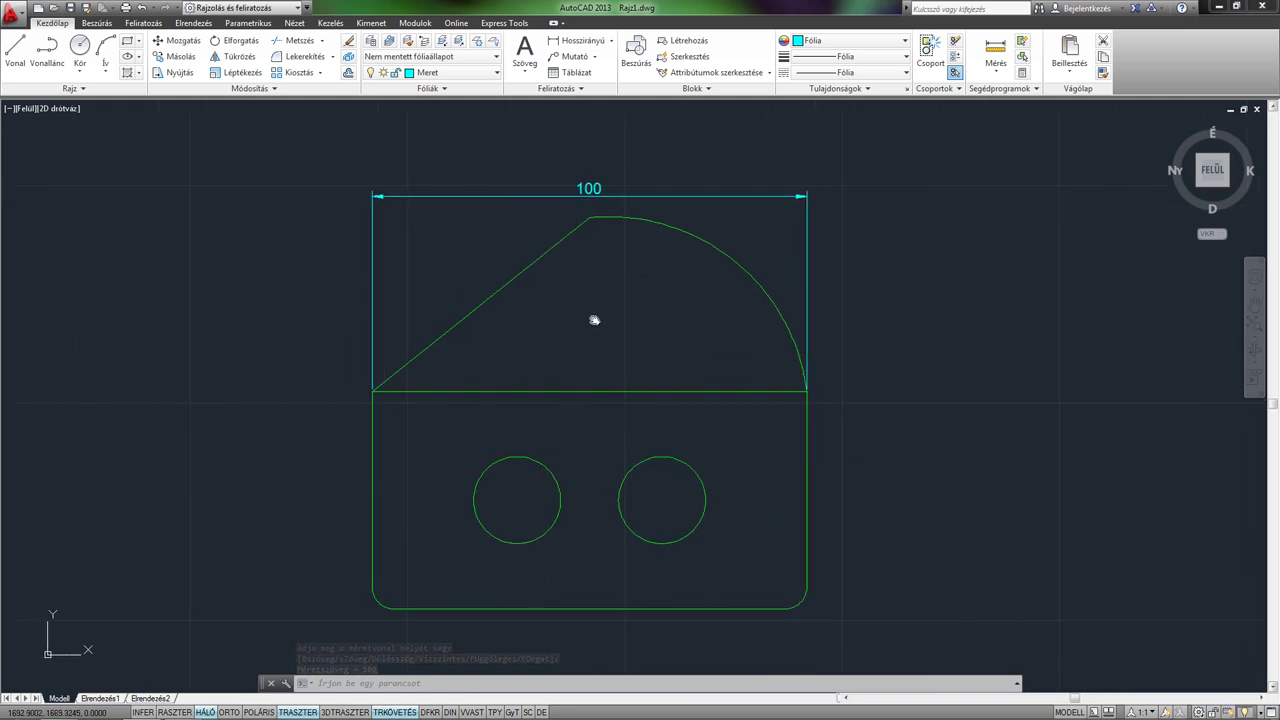
scroll(375, 148, "up", 4)
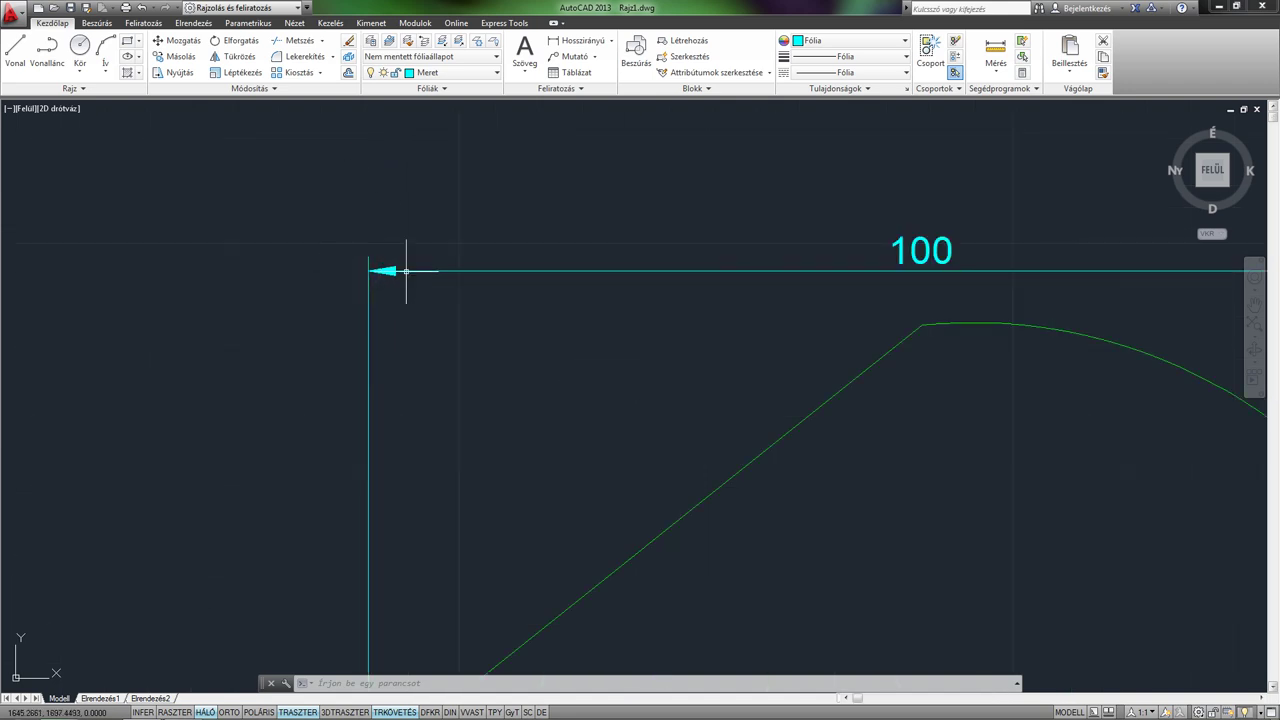
scroll(368, 271, "down", 2)
middle_click_drag(623, 380, 600, 342)
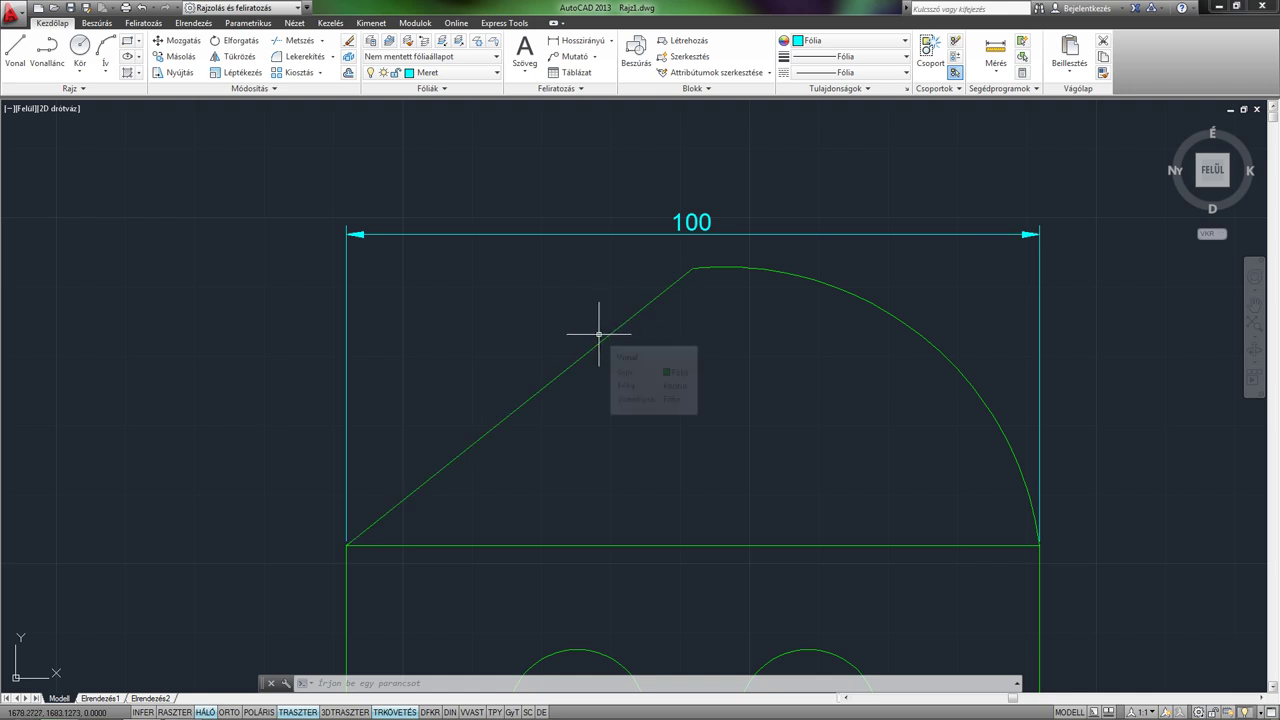
middle_click_drag(651, 394, 566, 357)
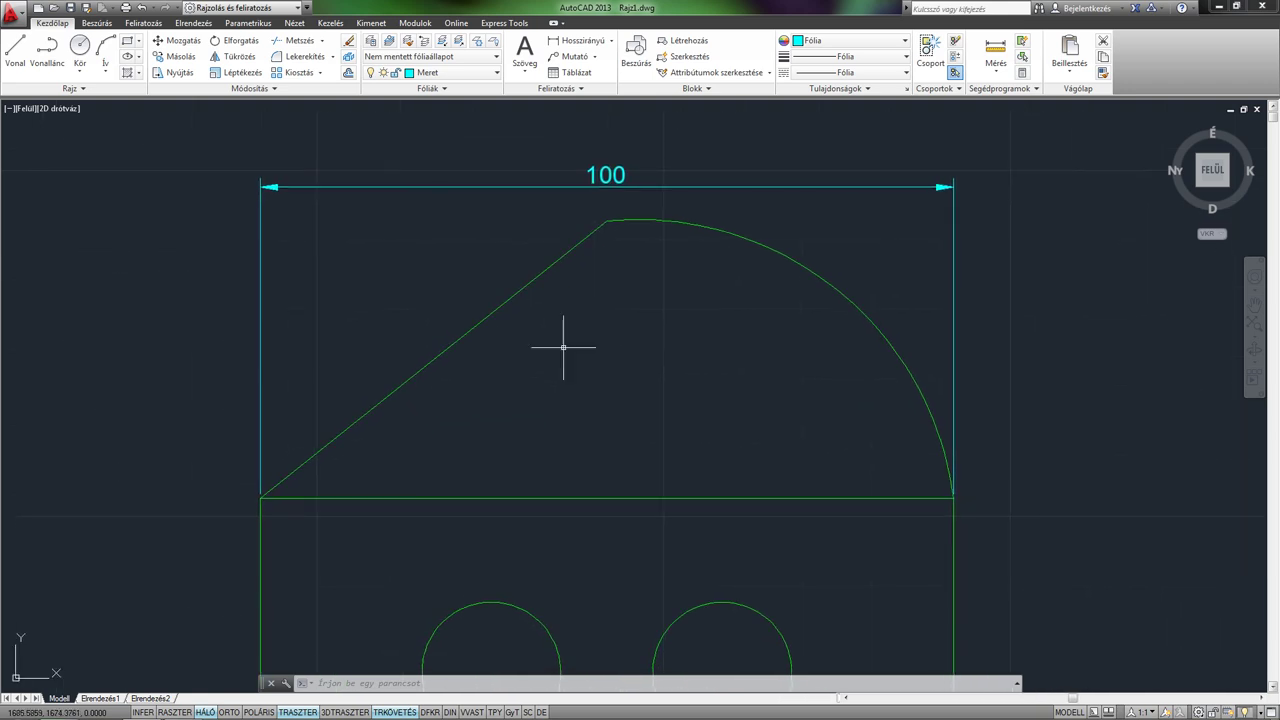
scroll(568, 345, "down", 2)
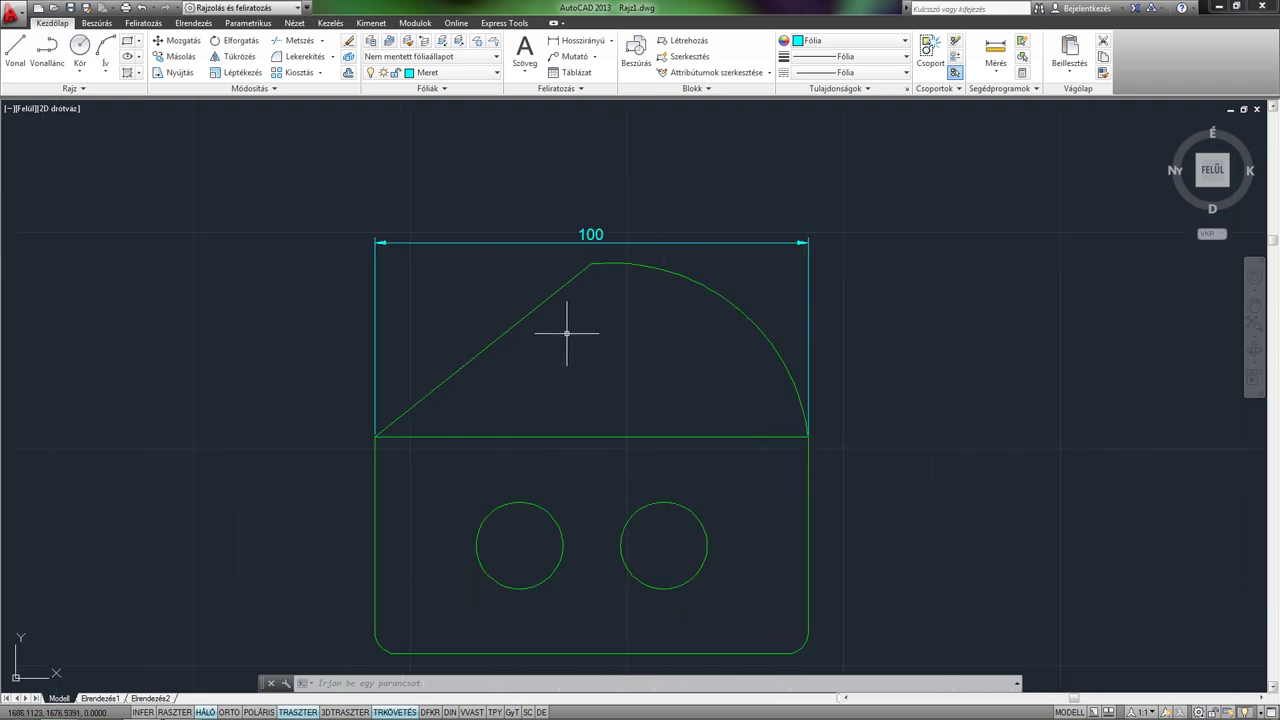
left_click(586, 42)
- Measure the sloped roof's height from arc top to left corner as a vertical 40, placed left
middle_click_drag(655, 523, 595, 486)
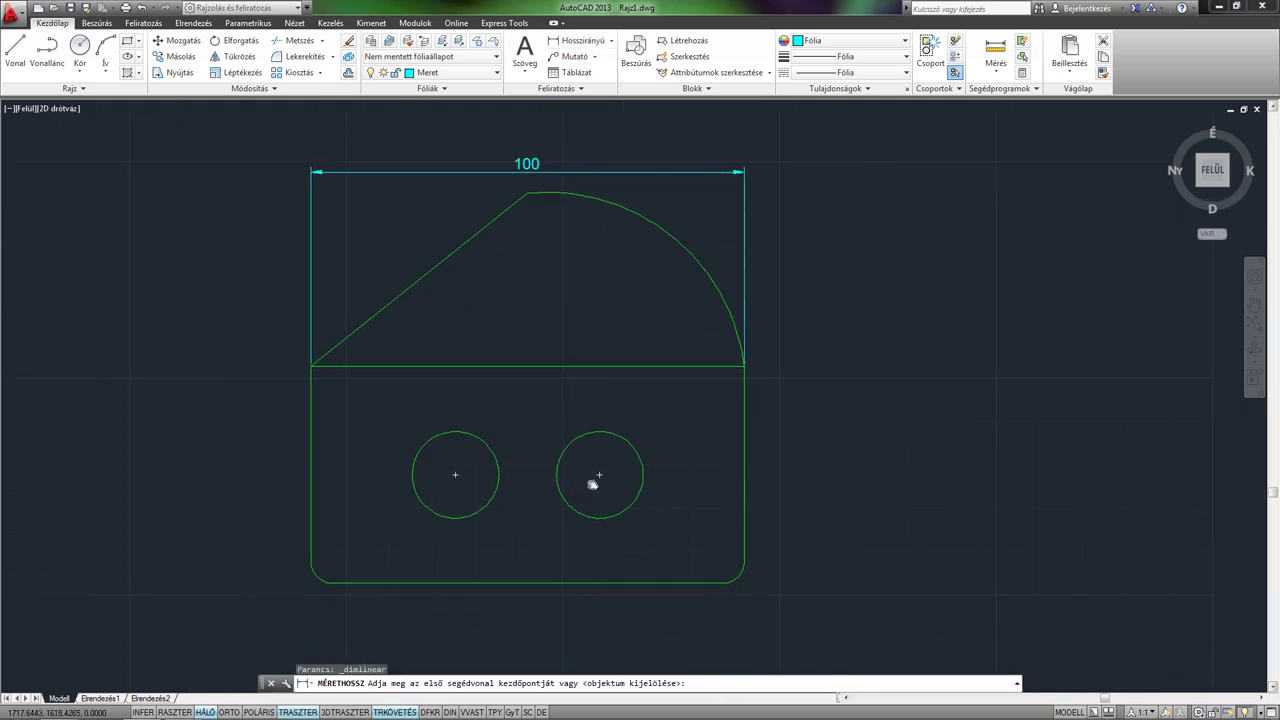
left_click(527, 192)
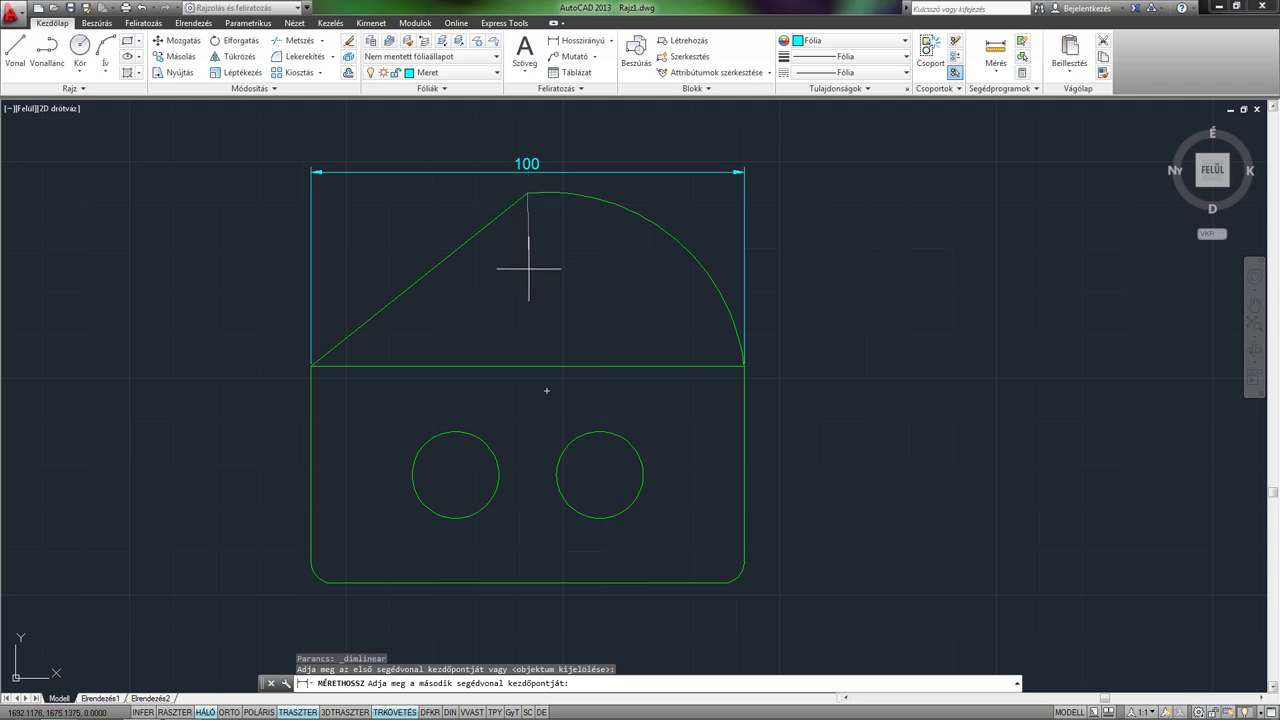
left_click(311, 366)
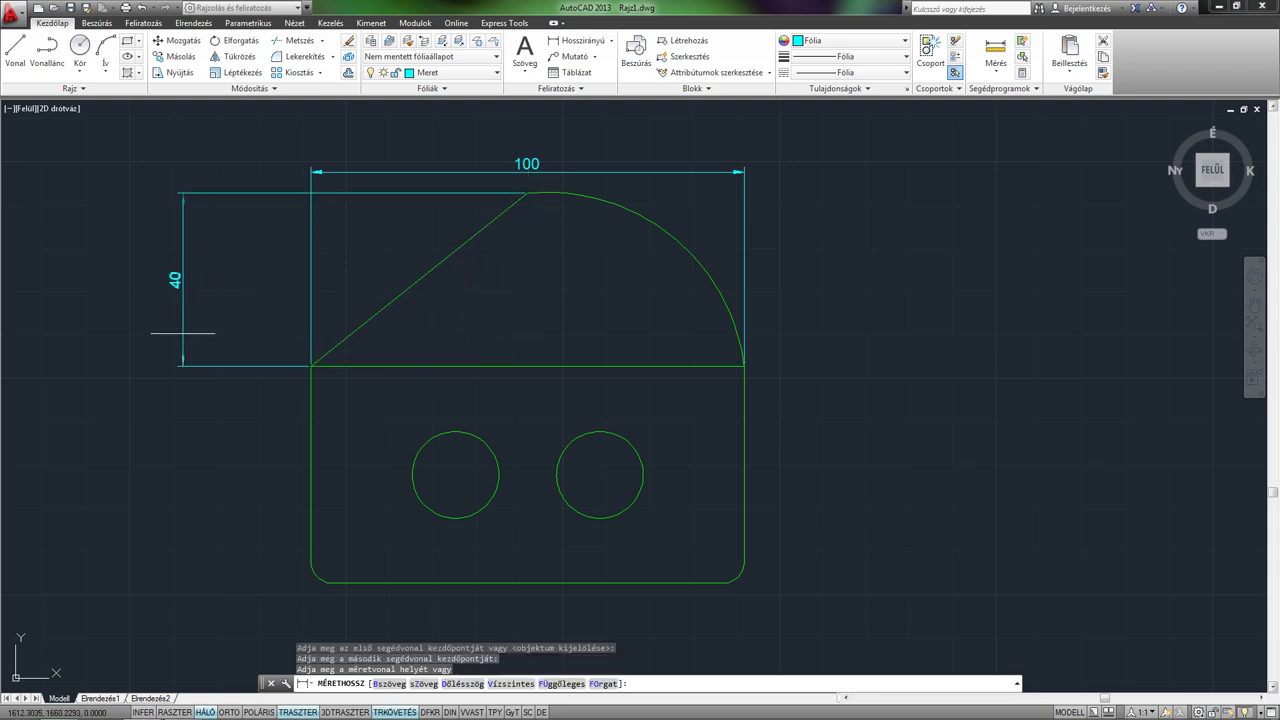
mouse_move(189, 337)
middle_mouse_down()
mouse_move(313, 384)
mouse_move(347, 417)
middle_mouse_up()
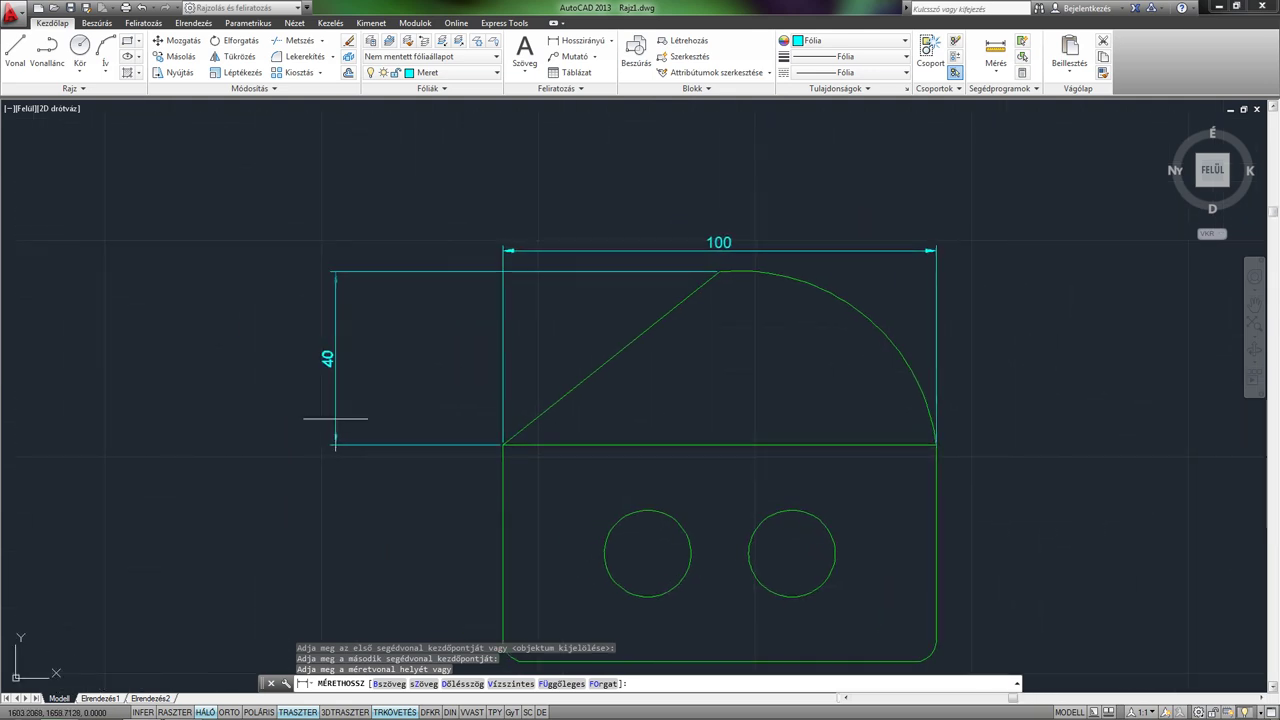
scroll(339, 419, "up", 2)
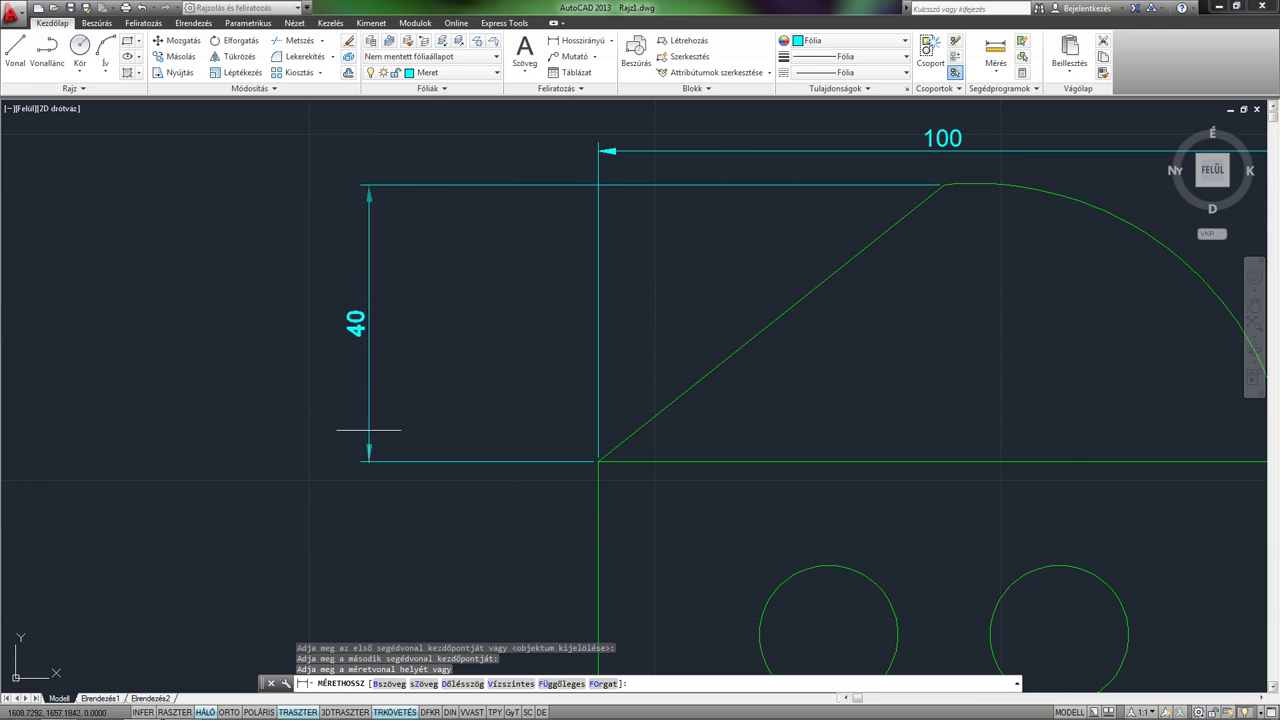
scroll(358, 434, "down", 2)
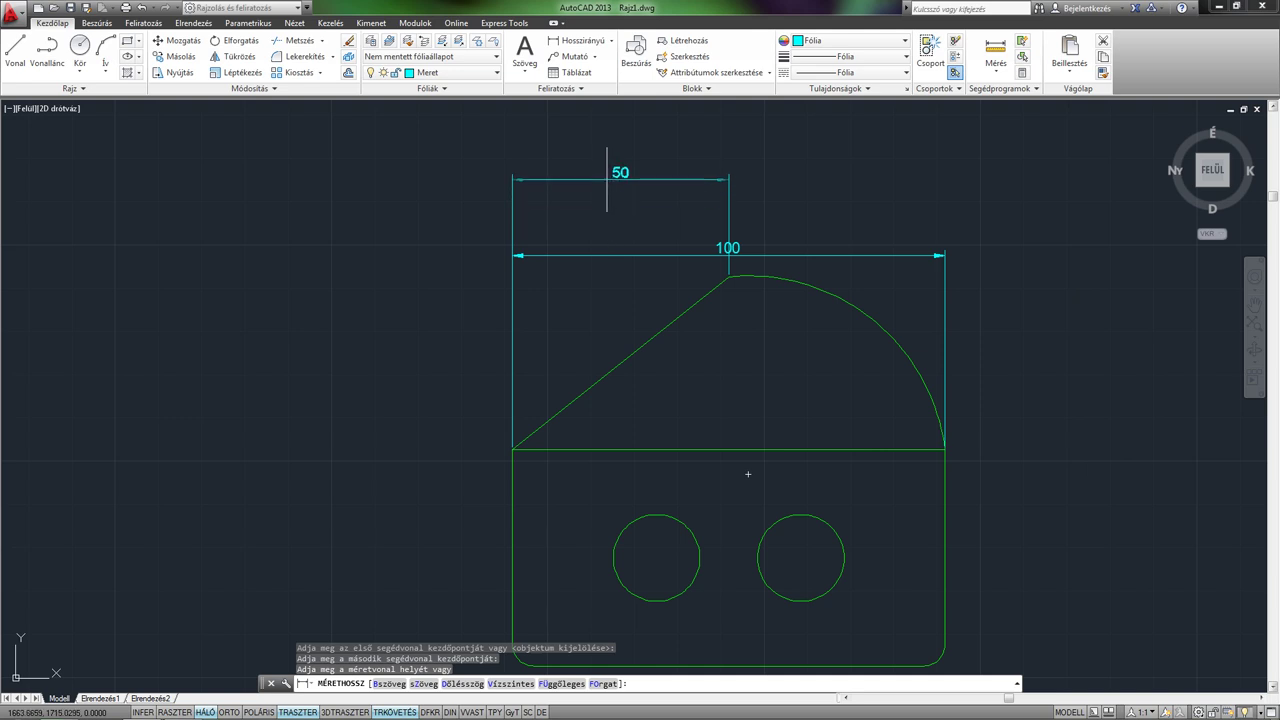
mouse_move(607, 164)
middle_mouse_down()
mouse_move(578, 250)
mouse_move(568, 174)
middle_mouse_up()
scroll(565, 177, "down", 2)
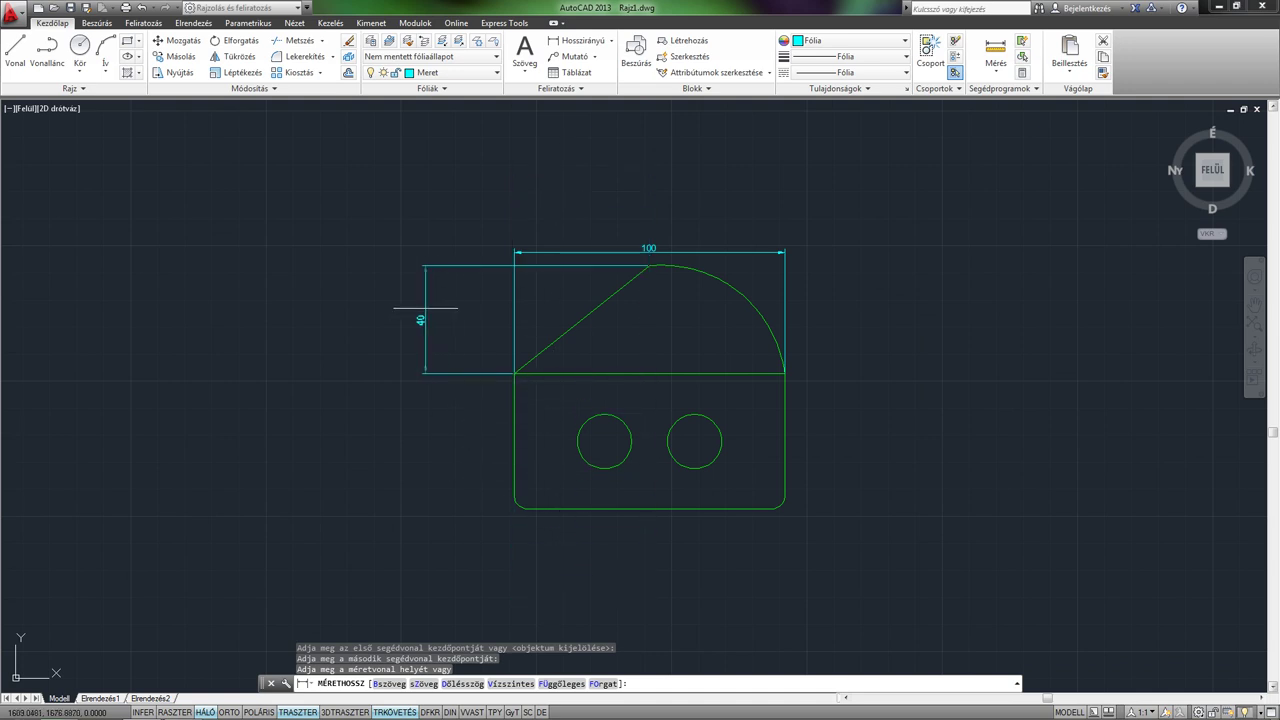
scroll(403, 320, "up", 4)
middle_click_drag(389, 352, 353, 385)
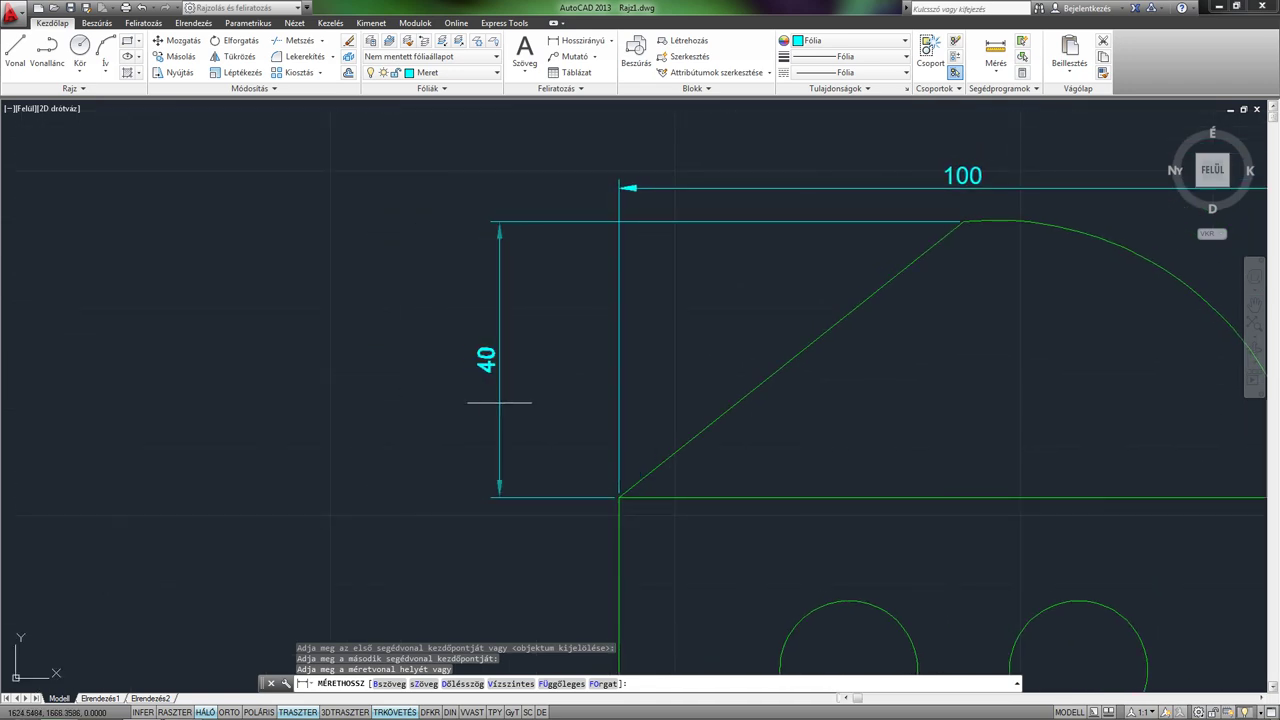
left_click(456, 395)
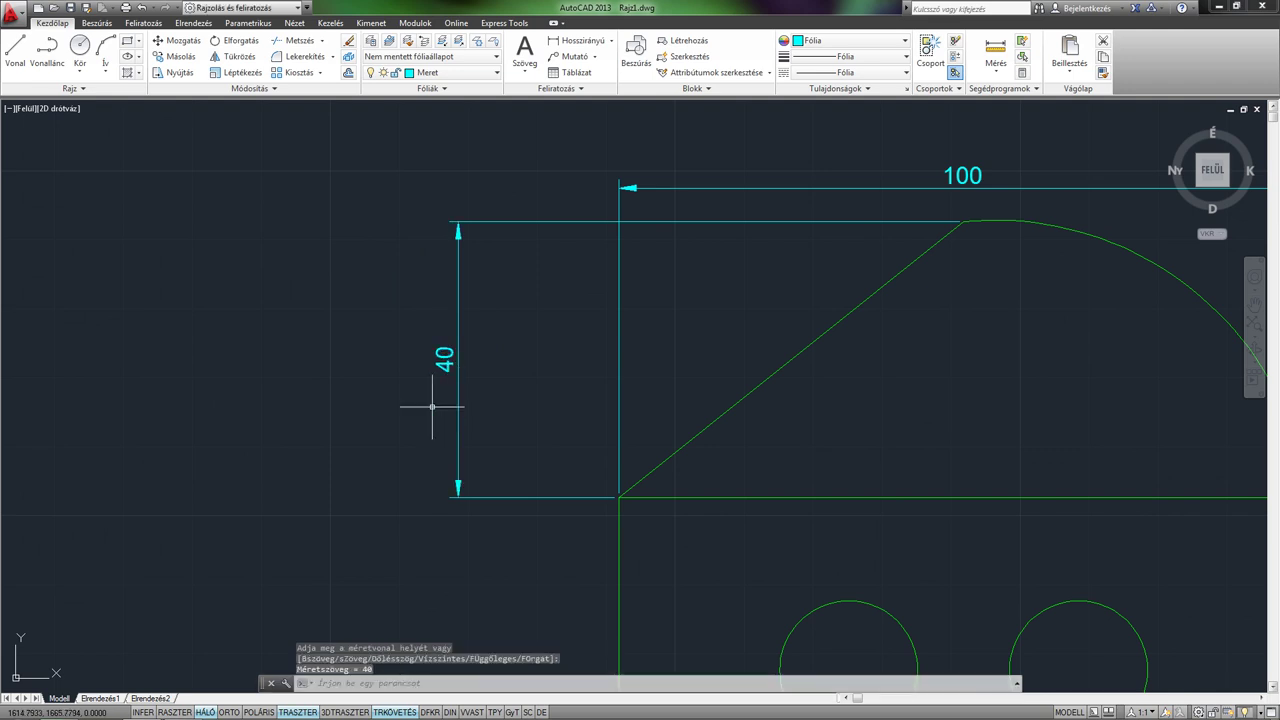
scroll(300, 449, "down", 2)
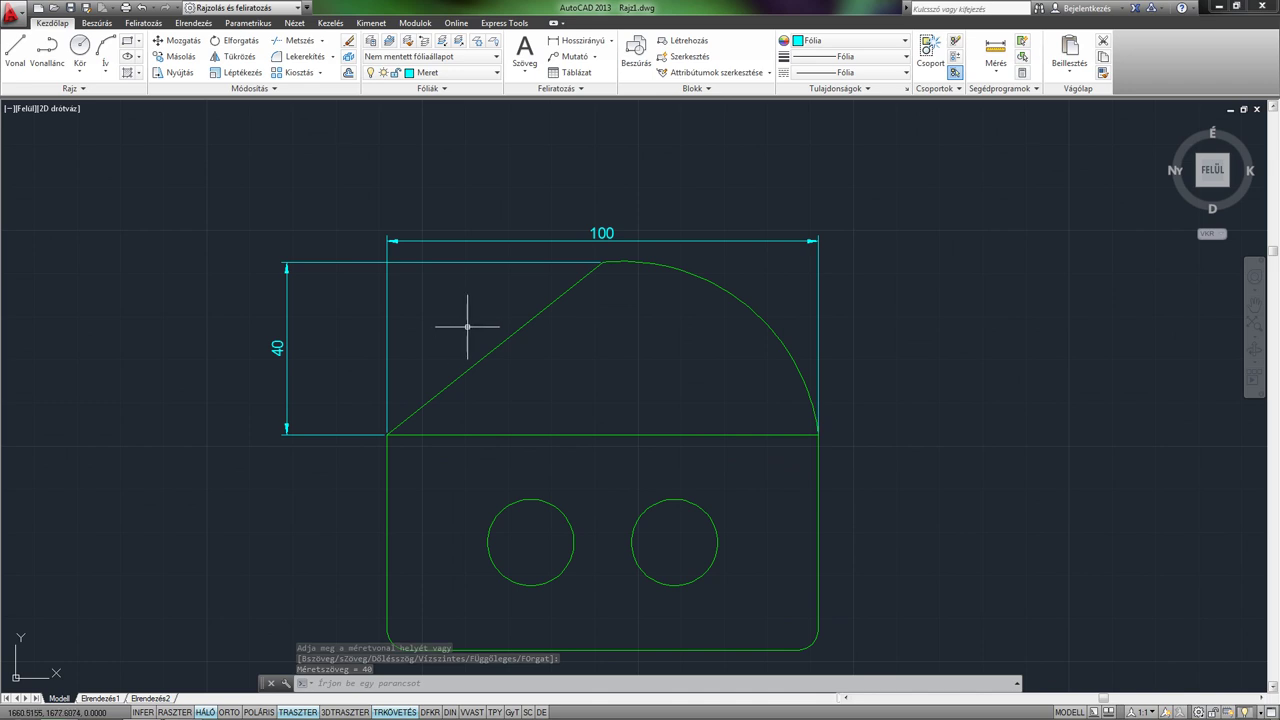
- Start an aligned dimension from the slope's lower corner to the top of the slope
left_click(612, 43)
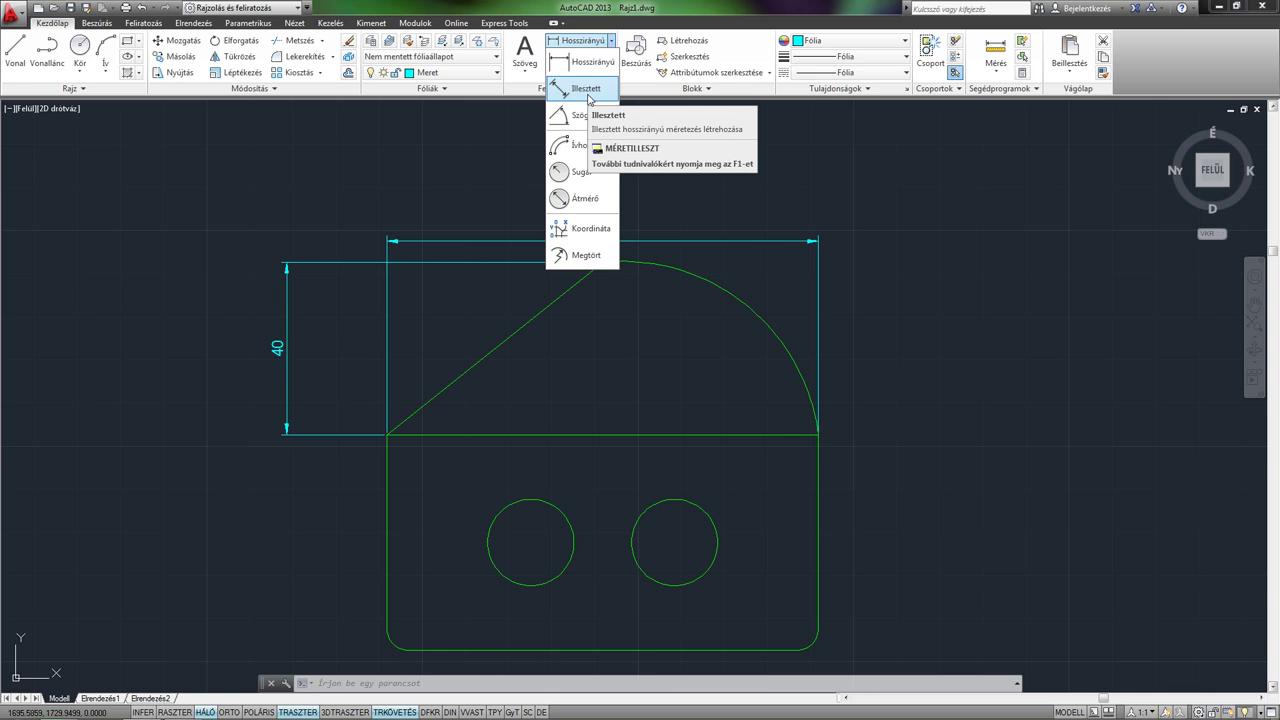
mouse_move(585, 89)
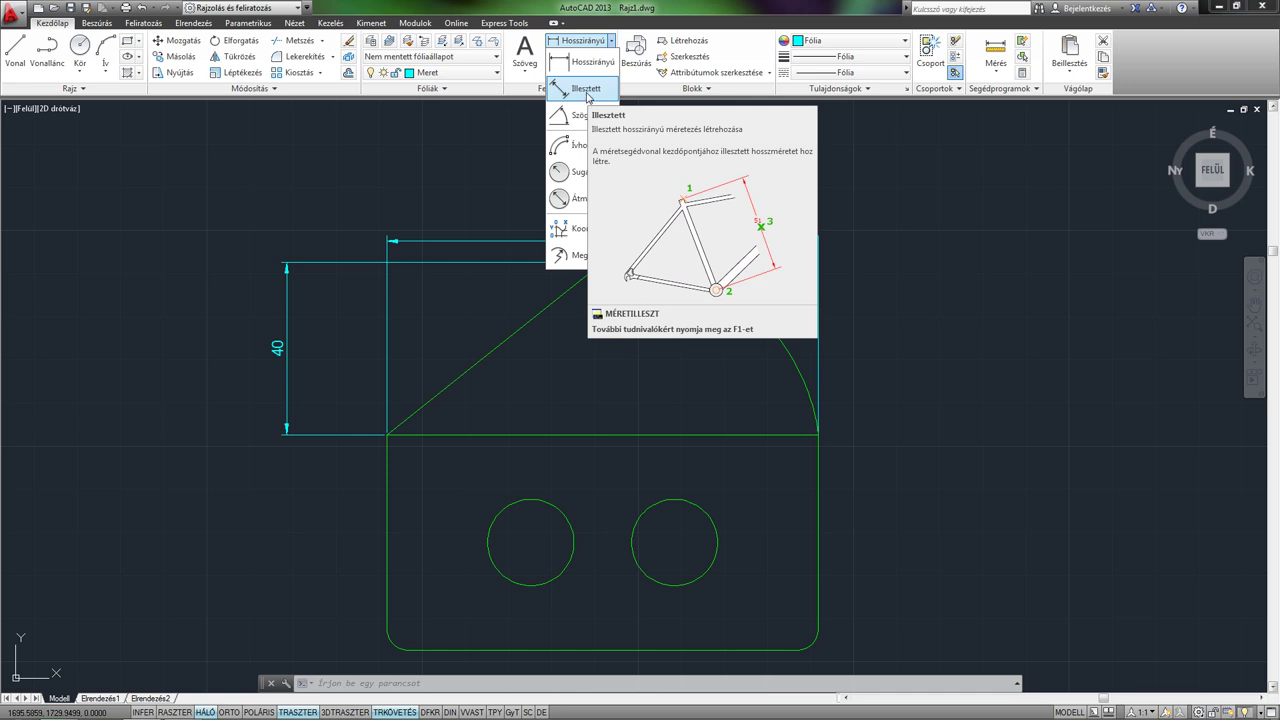
left_click(586, 90)
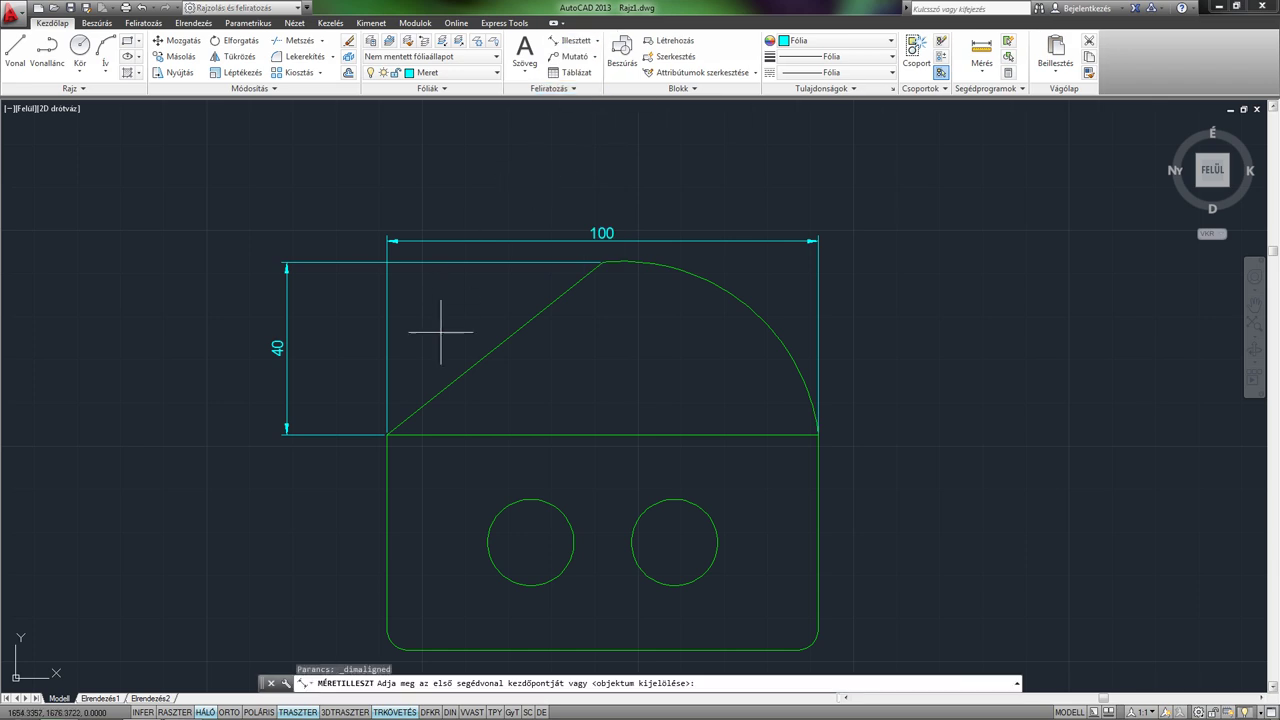
left_click(387, 435)
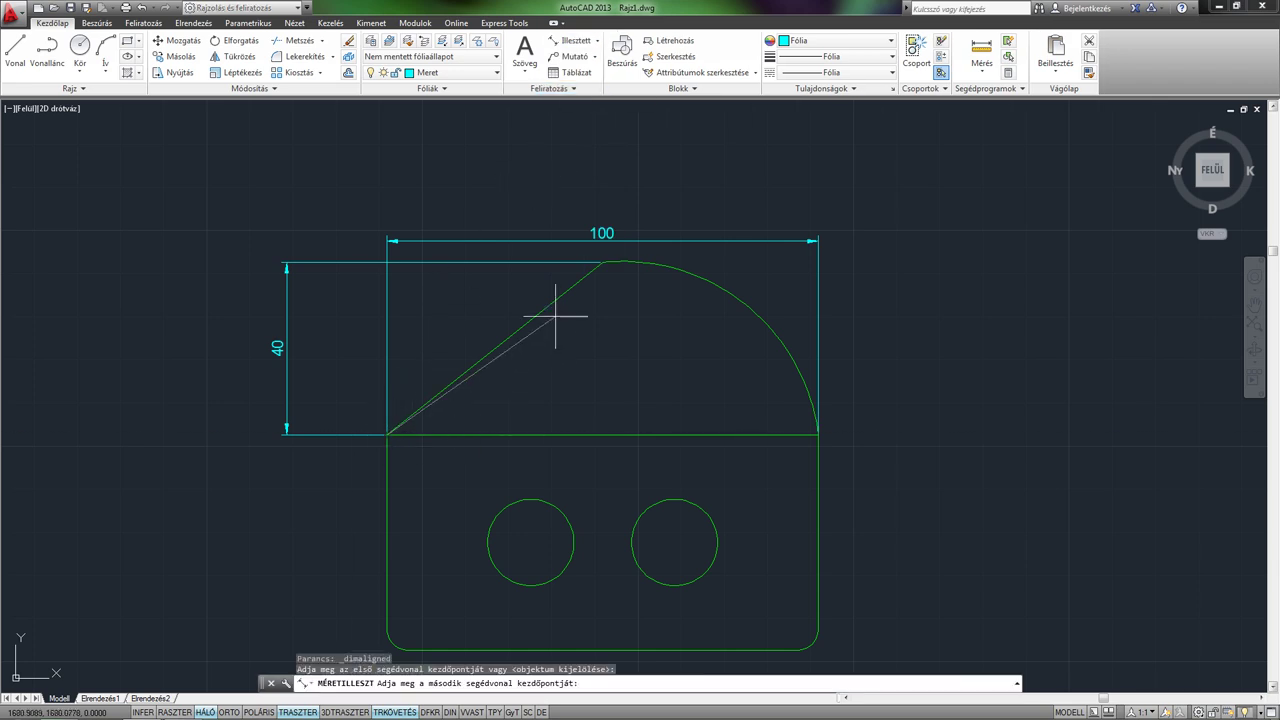
scroll(603, 266, "up", 5)
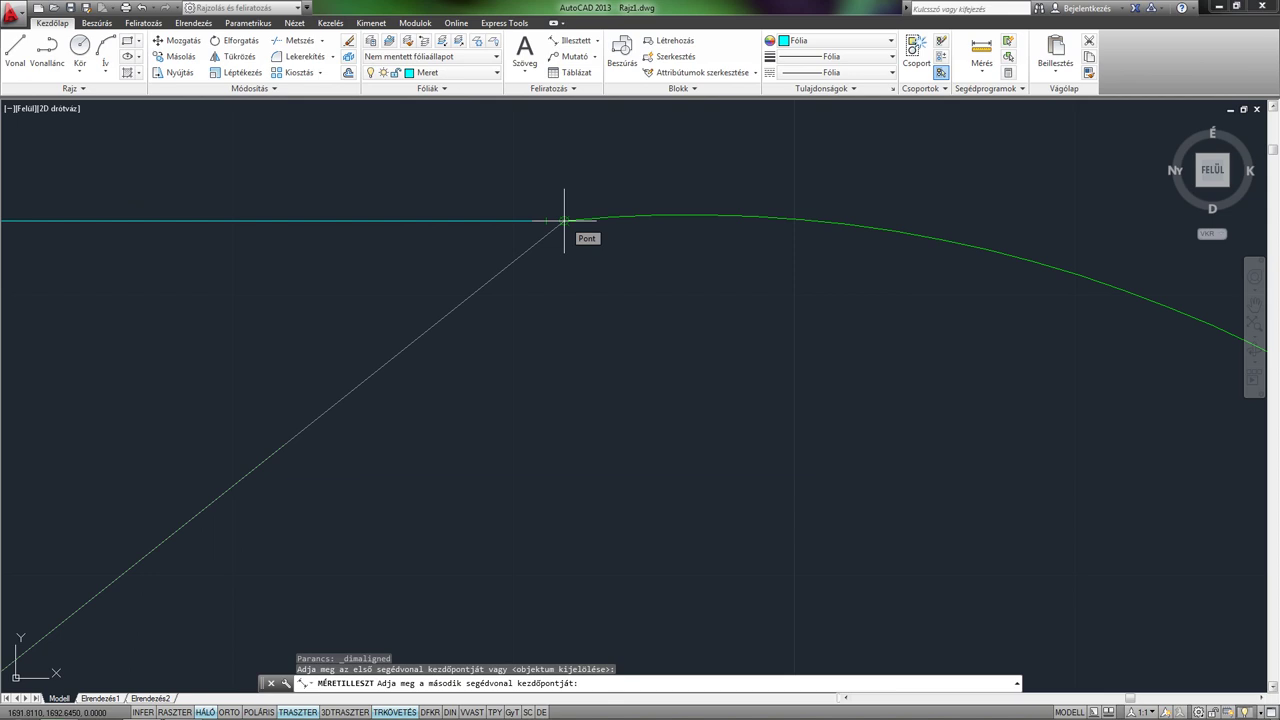
left_click(564, 220)
- Place the 64,03 aligned dimension parallel to the sloped roof edge
scroll(514, 214, "up", 3)
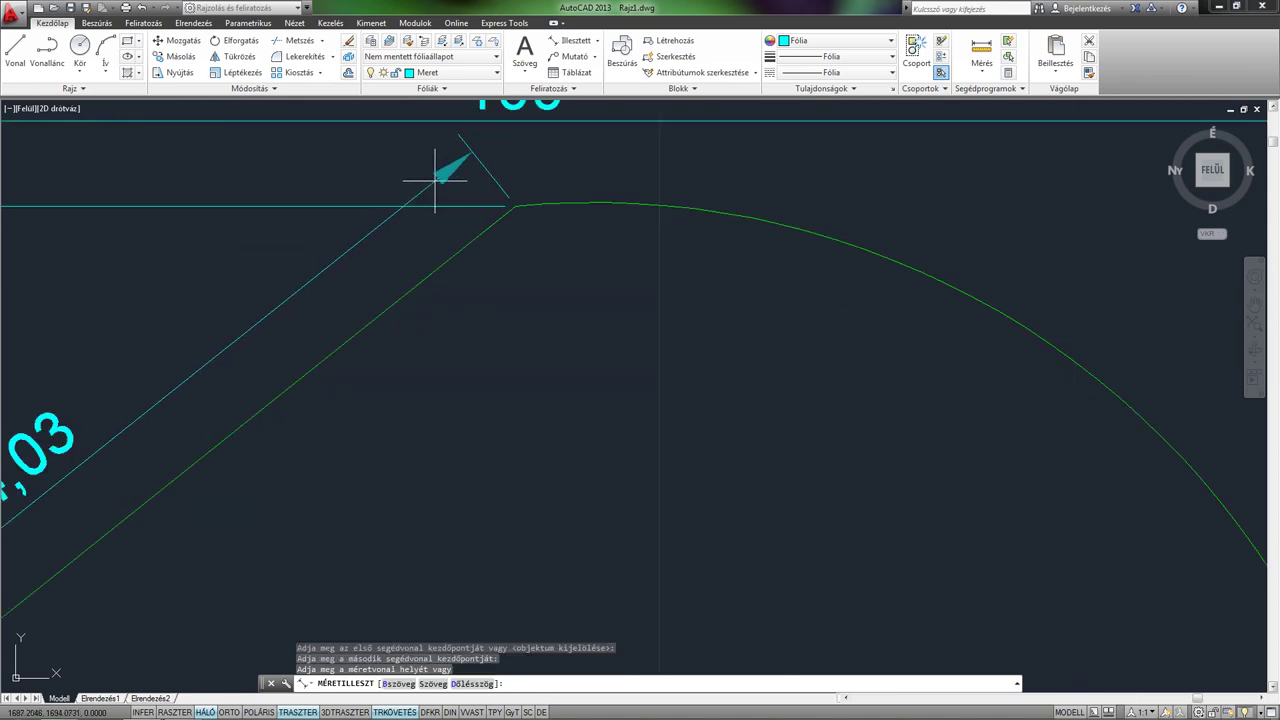
scroll(505, 261, "down", 2)
middle_click_drag(540, 260, 594, 257)
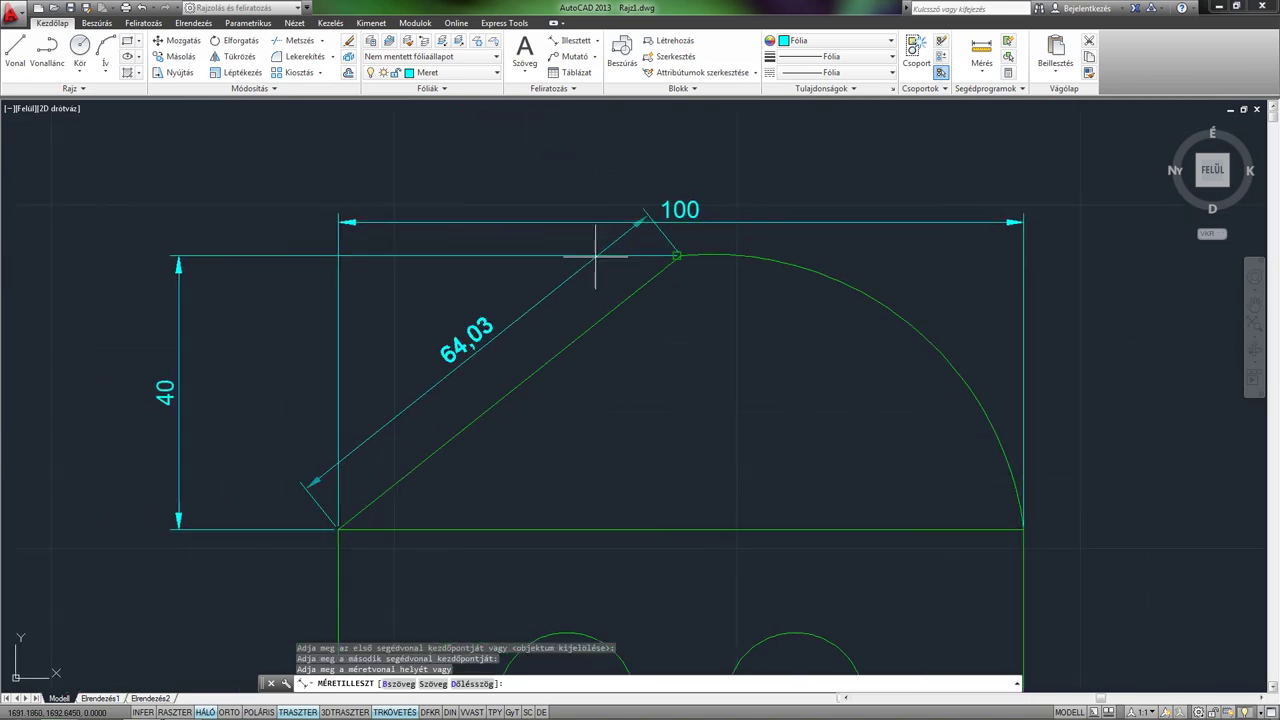
middle_click_drag(455, 200, 543, 294)
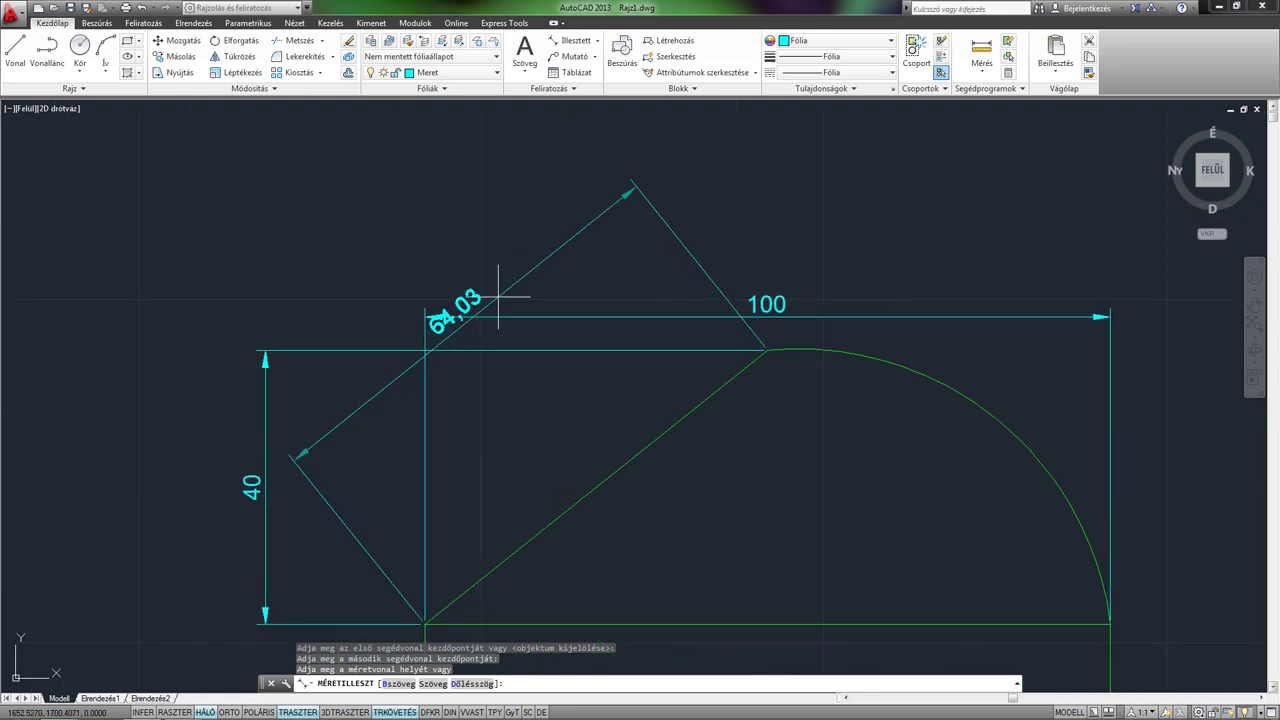
middle_click_drag(688, 466, 563, 354)
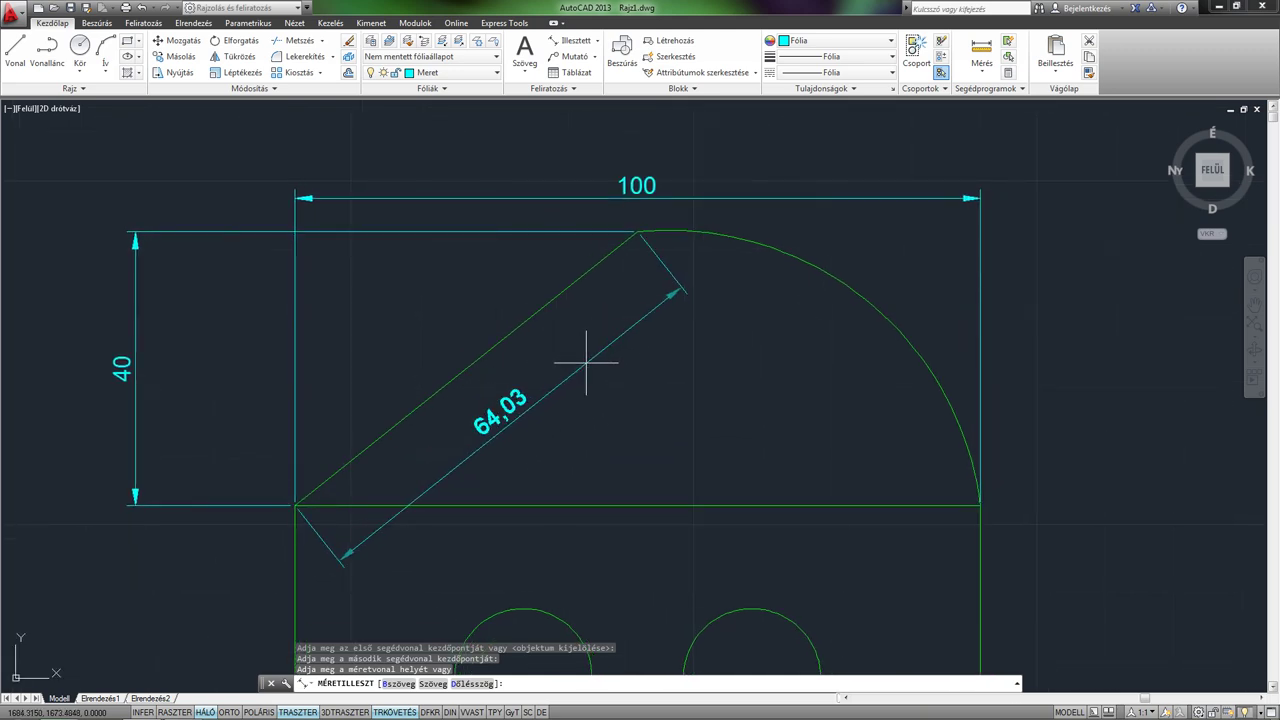
middle_click_drag(601, 380, 549, 337)
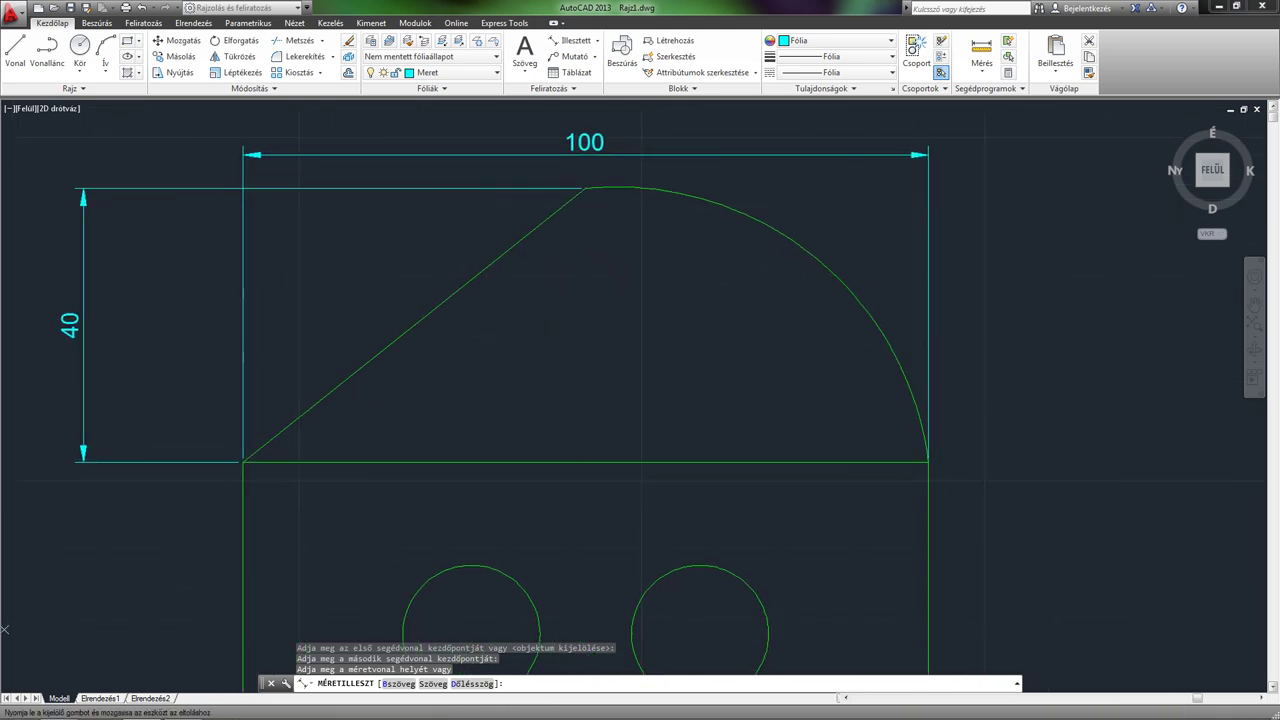
left_click(534, 330)
middle_click_drag(609, 331, 571, 380)
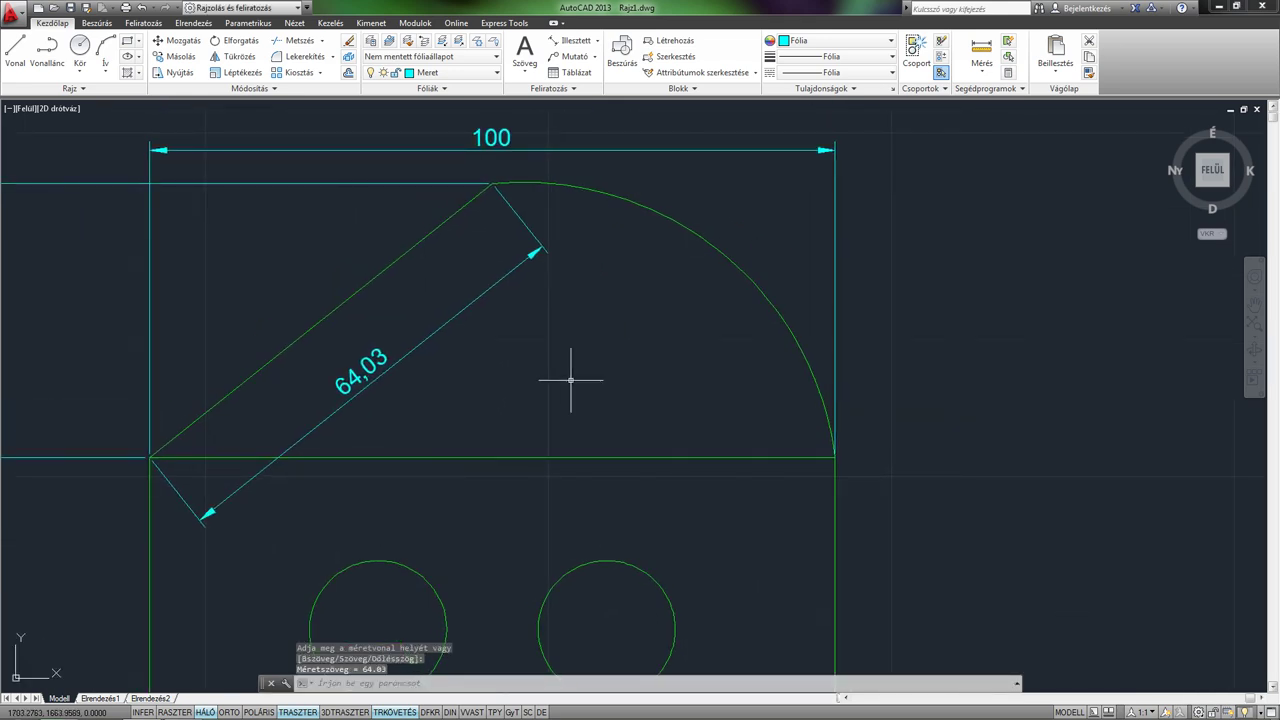
scroll(520, 366, "down", 2)
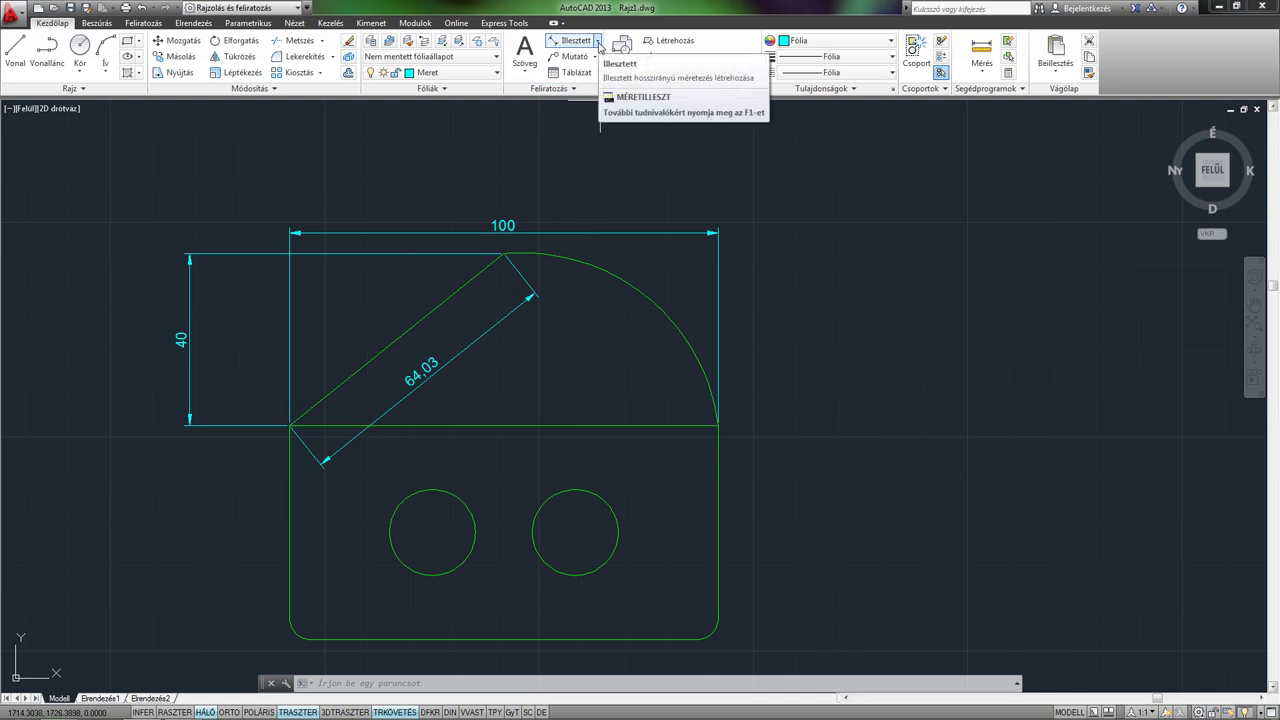
- Start an angular dimension between the horizontal roof base and the sloped edge
left_click(598, 42)
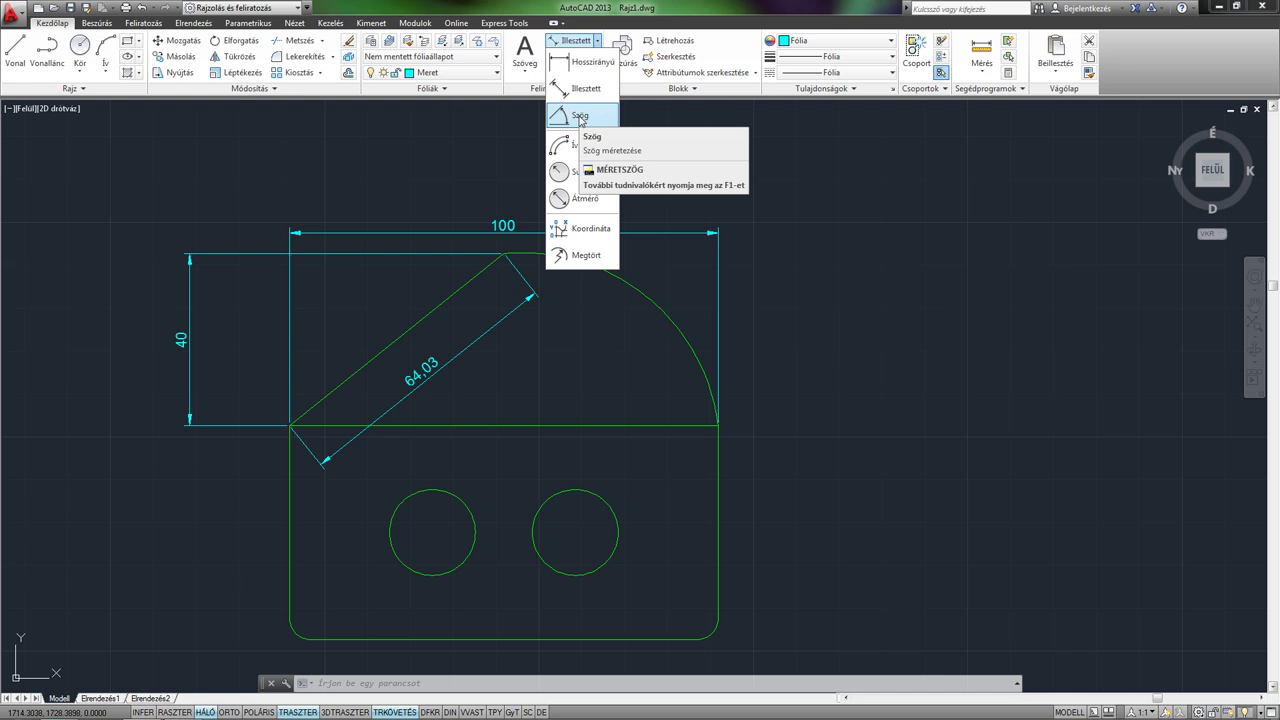
left_click(580, 118)
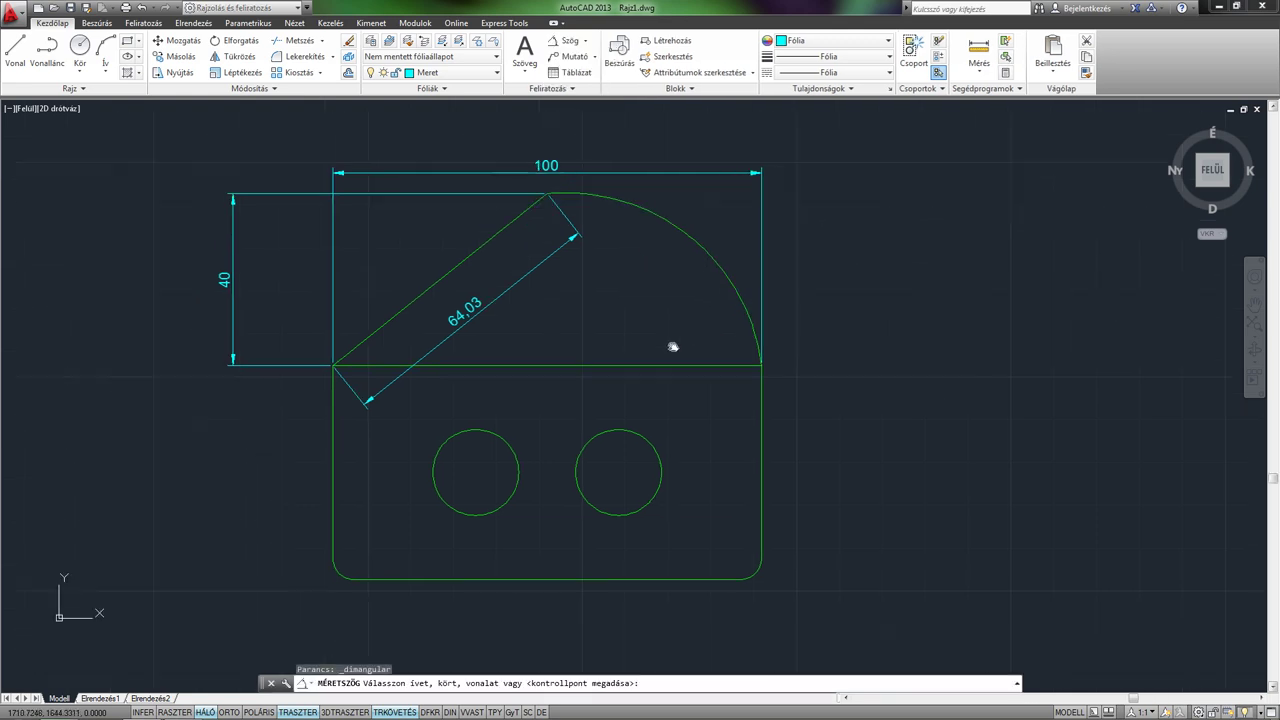
middle_click_drag(590, 412, 671, 349)
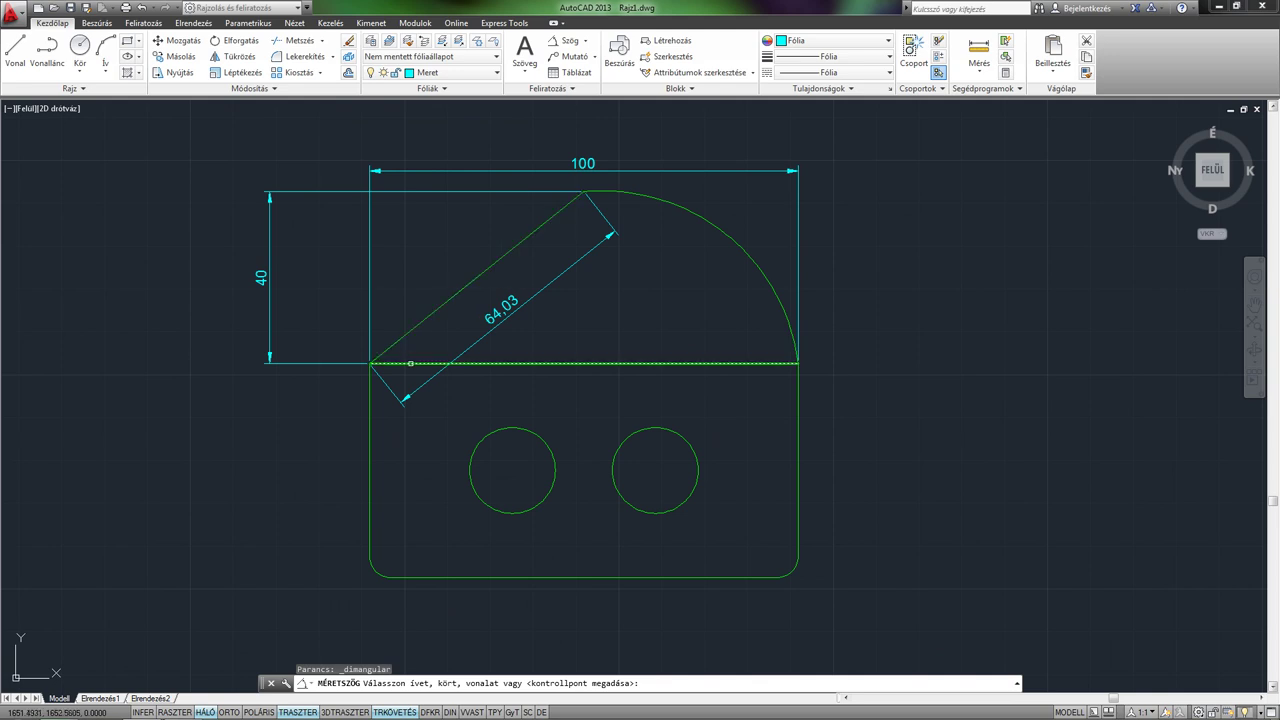
left_click(412, 329)
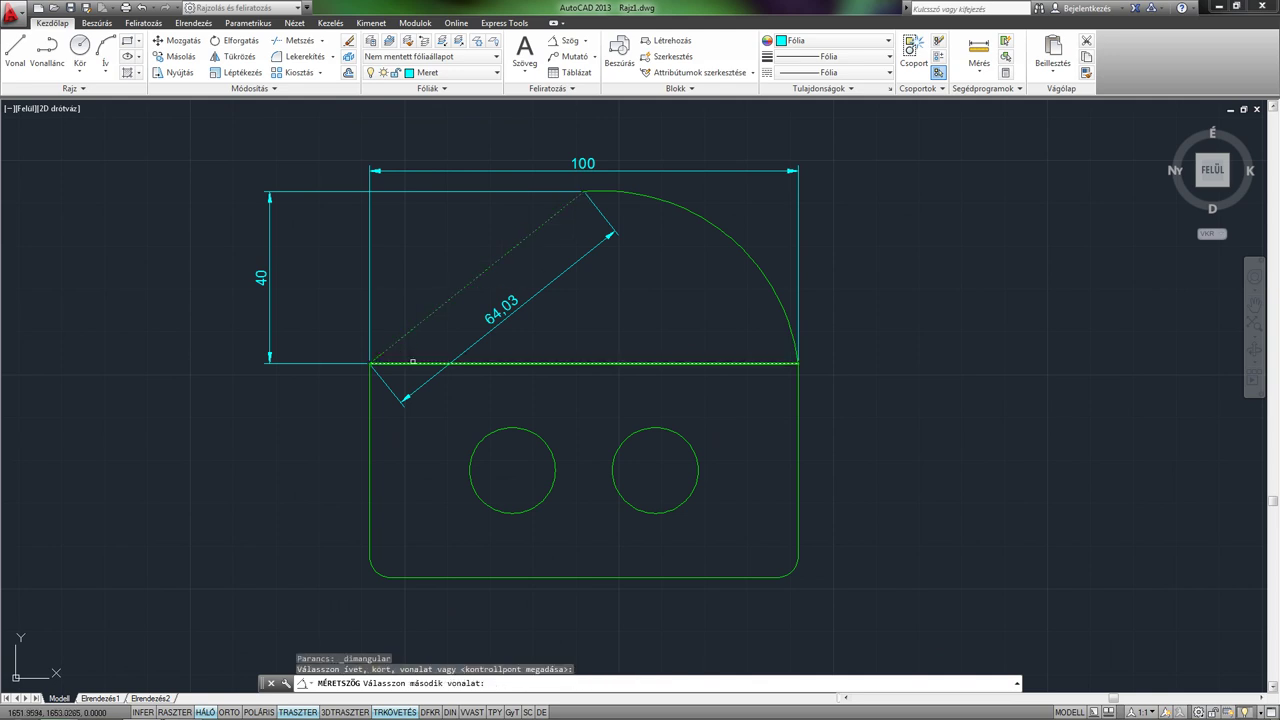
left_click(413, 362)
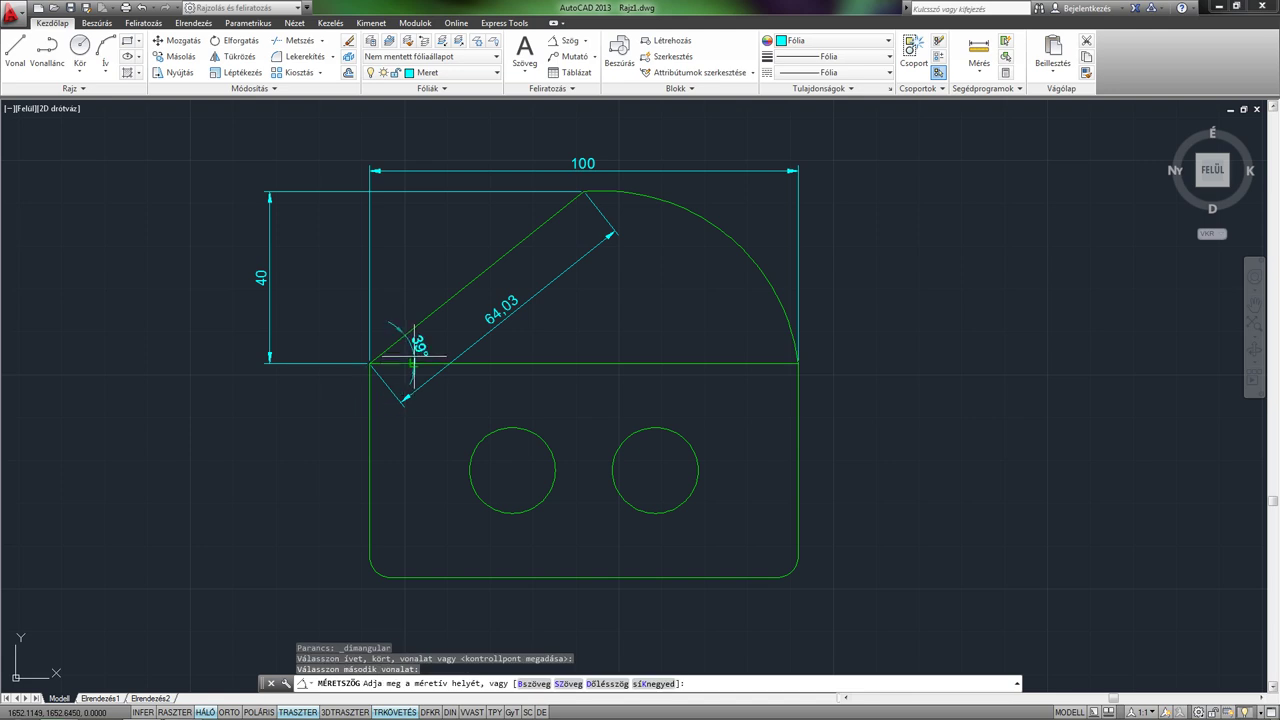
- Place the 39° angle arc below-left of the roof corner
scroll(415, 355, "up", 2)
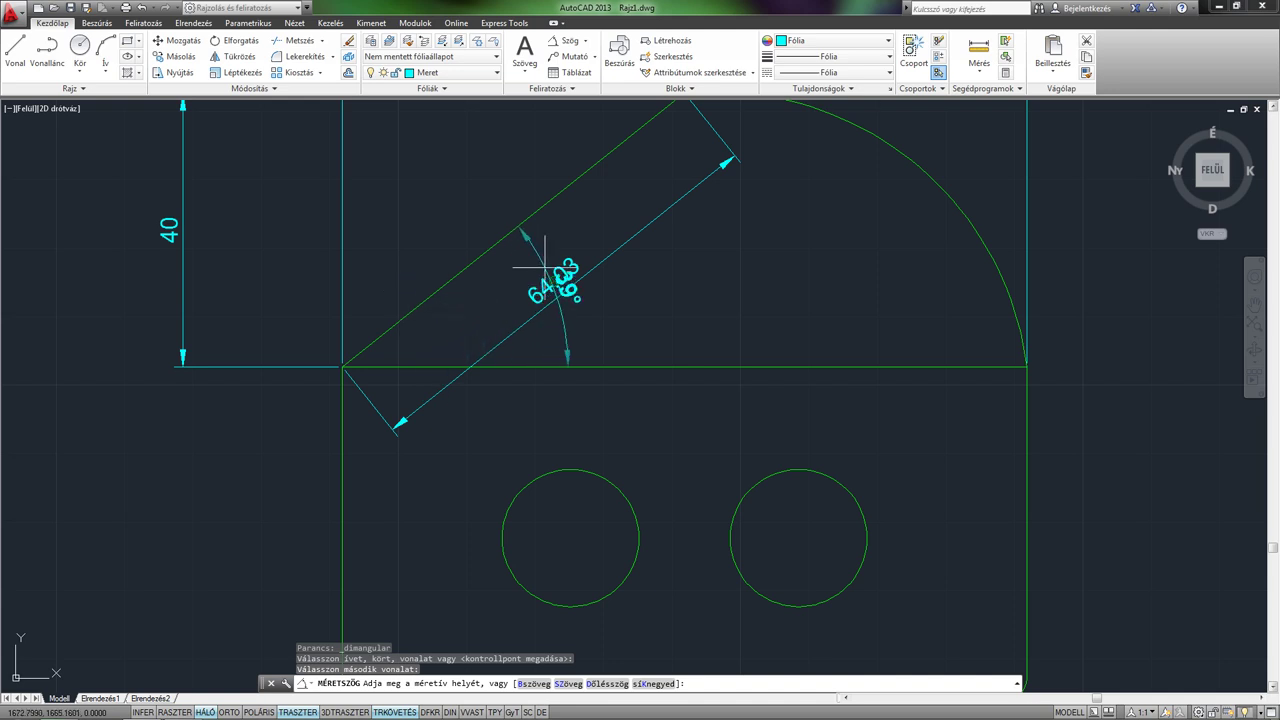
middle_click_drag(666, 215, 590, 255)
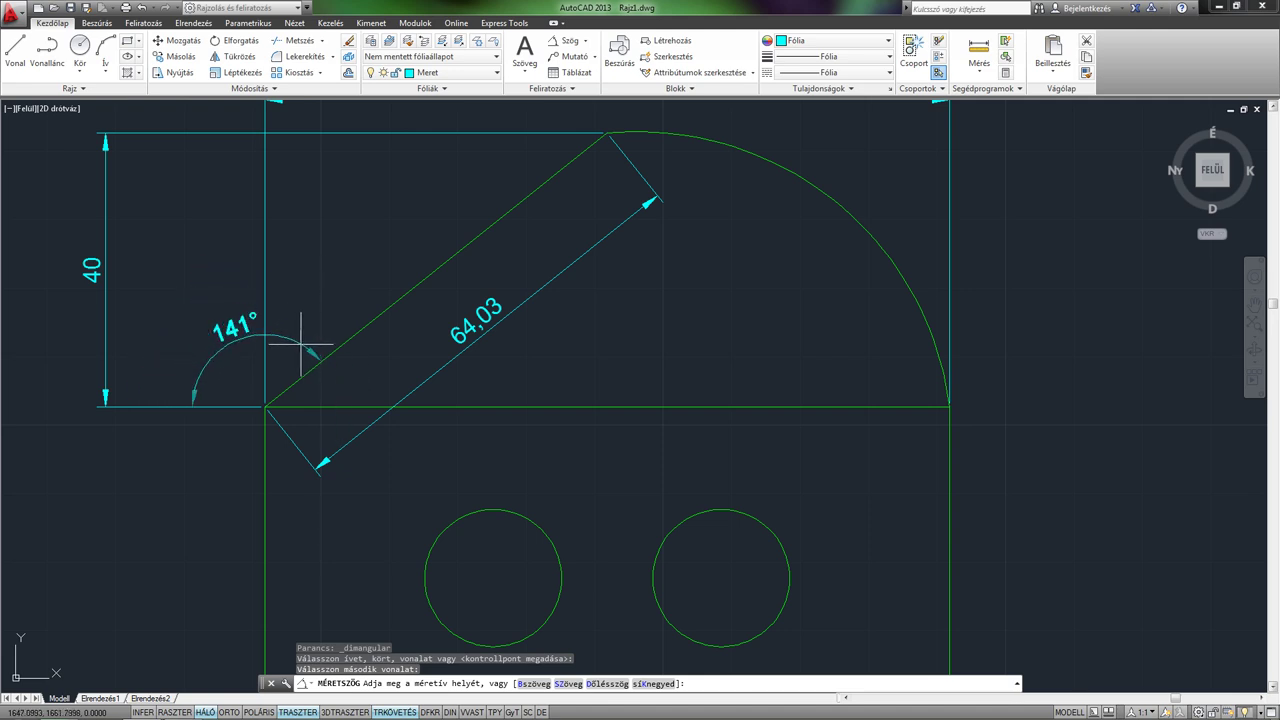
middle_click_drag(102, 504, 310, 438)
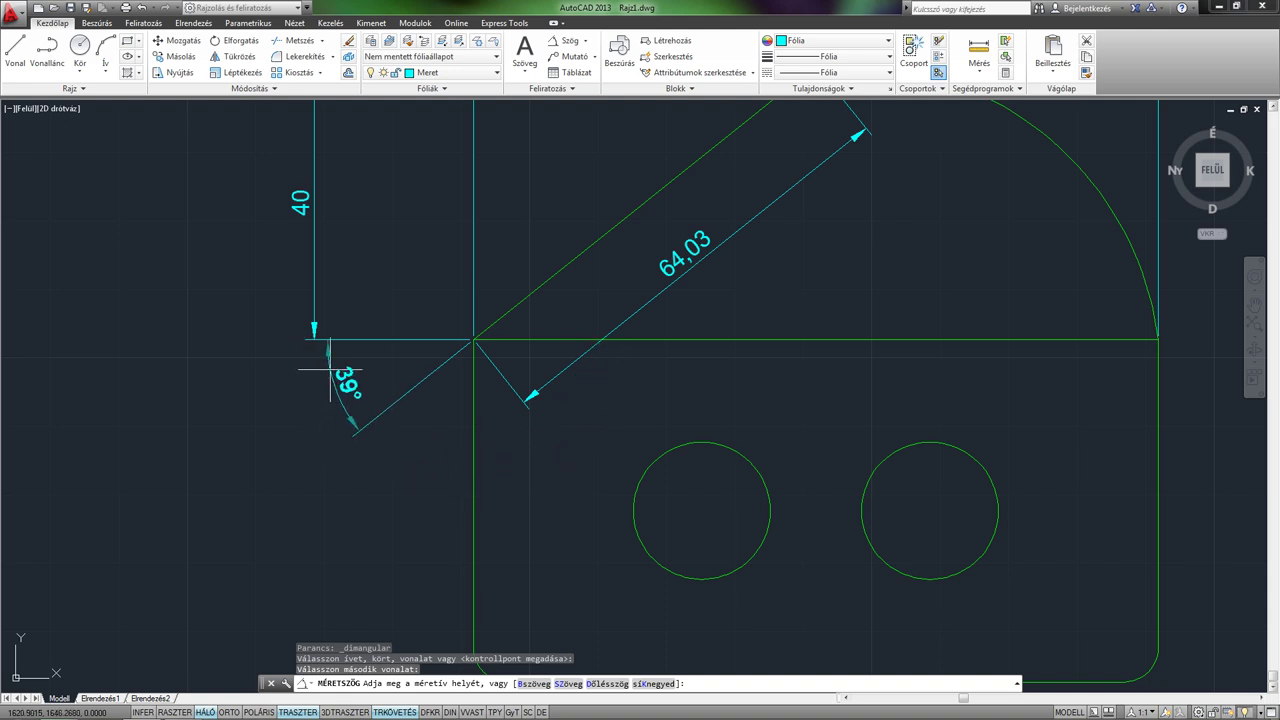
scroll(274, 436, "up", 2)
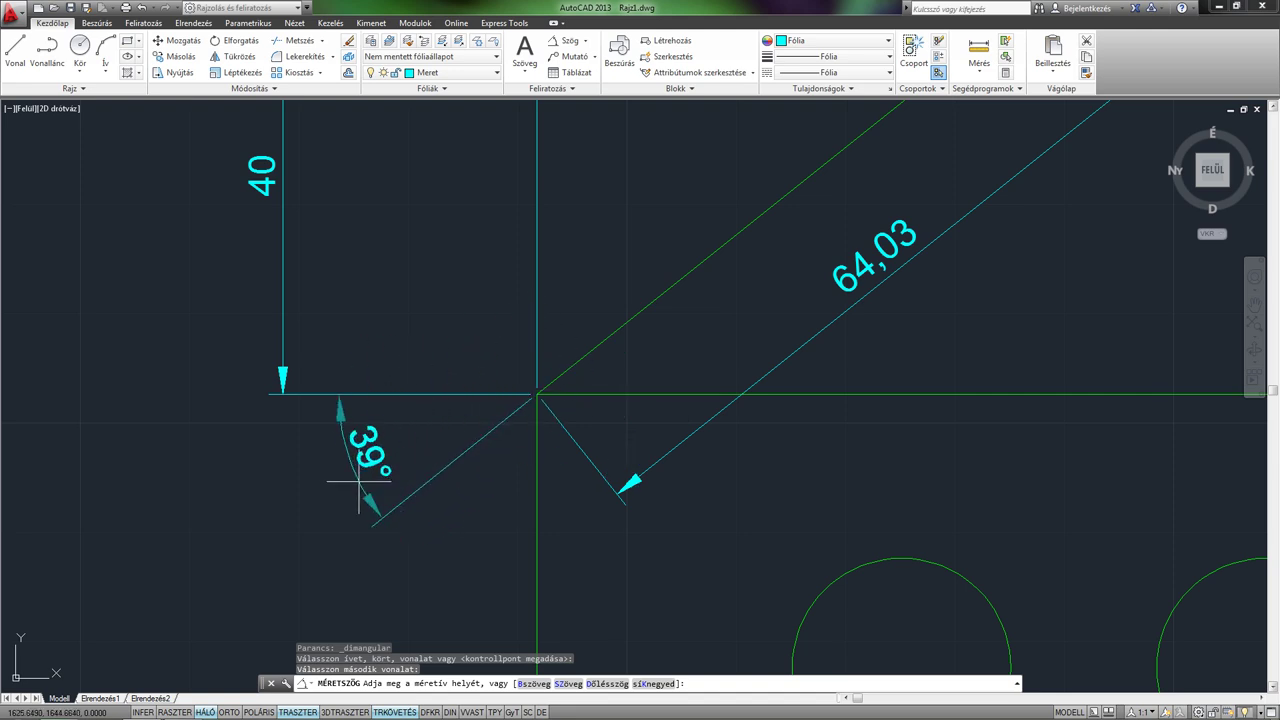
middle_click_drag(282, 368, 414, 271)
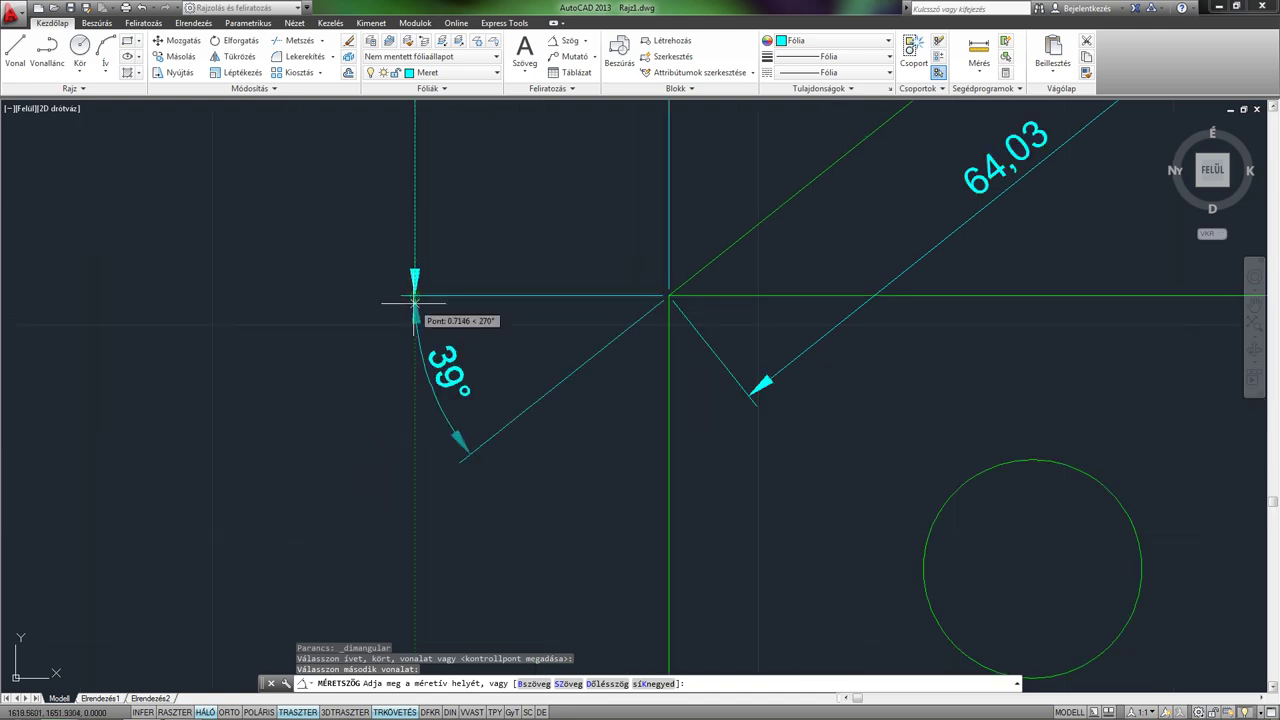
left_click(414, 302)
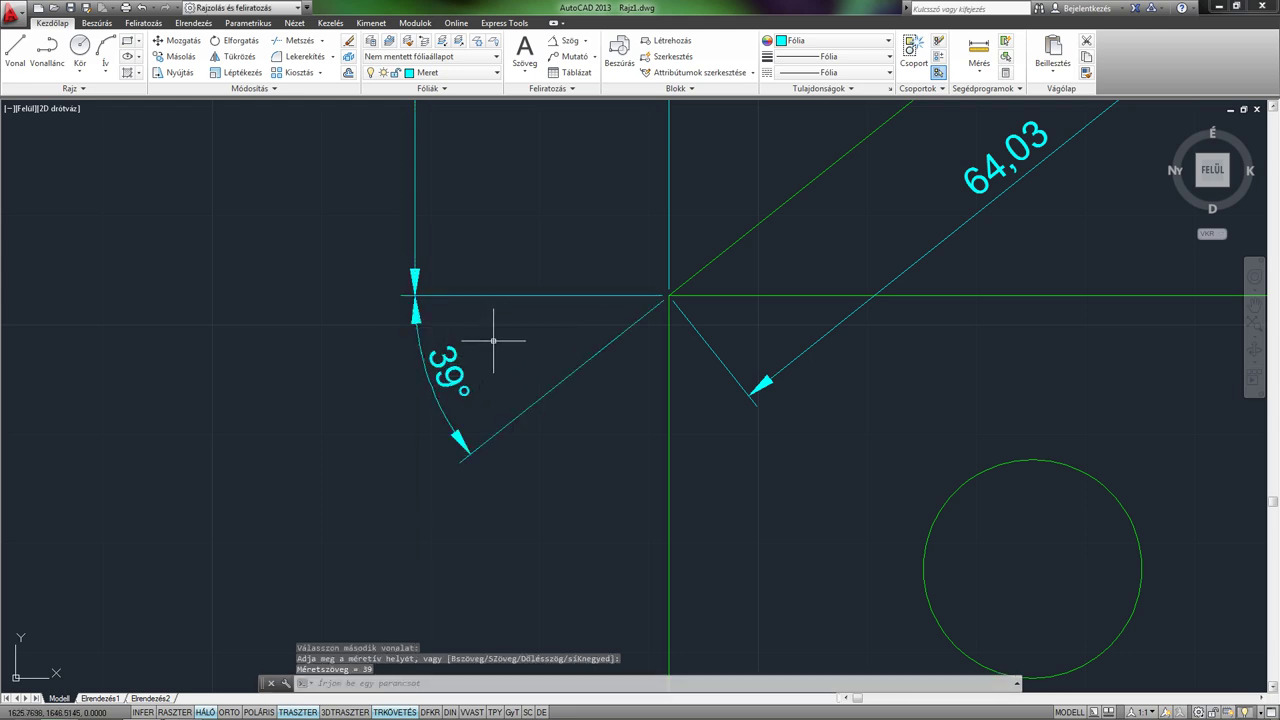
scroll(400, 349, "down", 1)
scroll(386, 349, "down", 1)
scroll(380, 343, "down", 3)
scroll(565, 386, "down", 1)
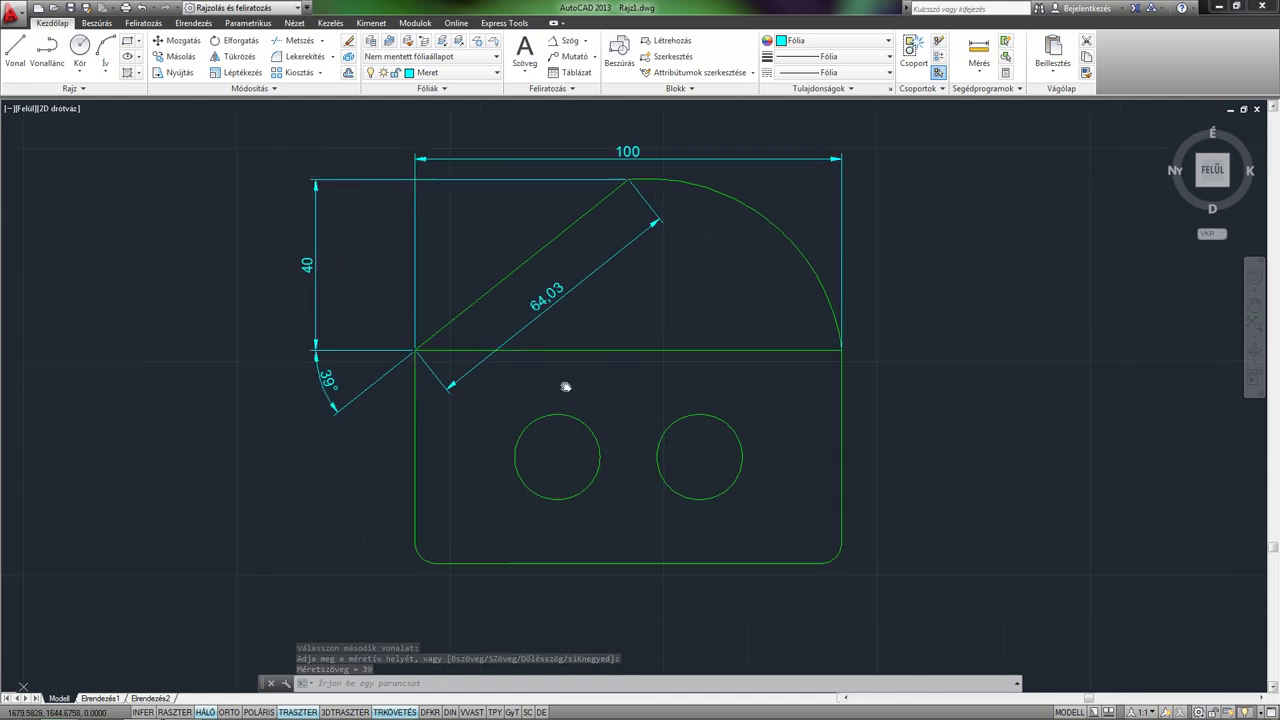
middle_click_drag(565, 386, 501, 390)
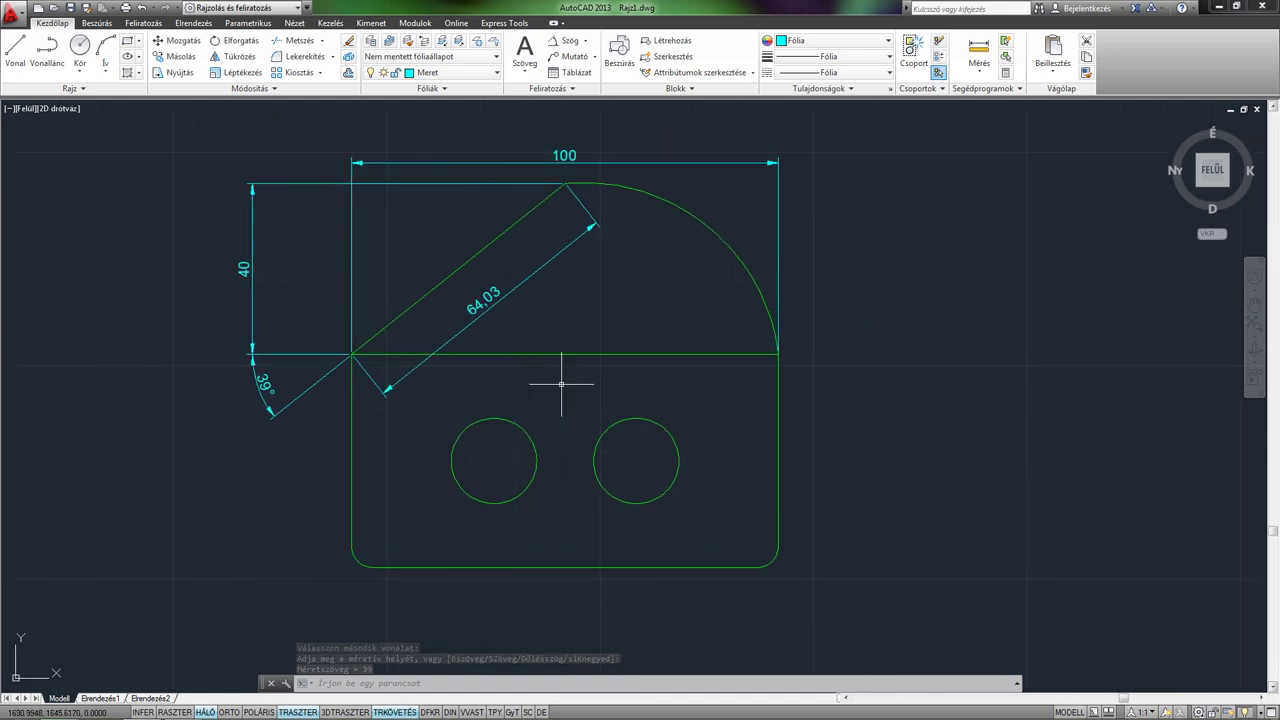
- Dimension the curved roof arc with a 70.87 arc length placed just outside it
left_click(585, 42)
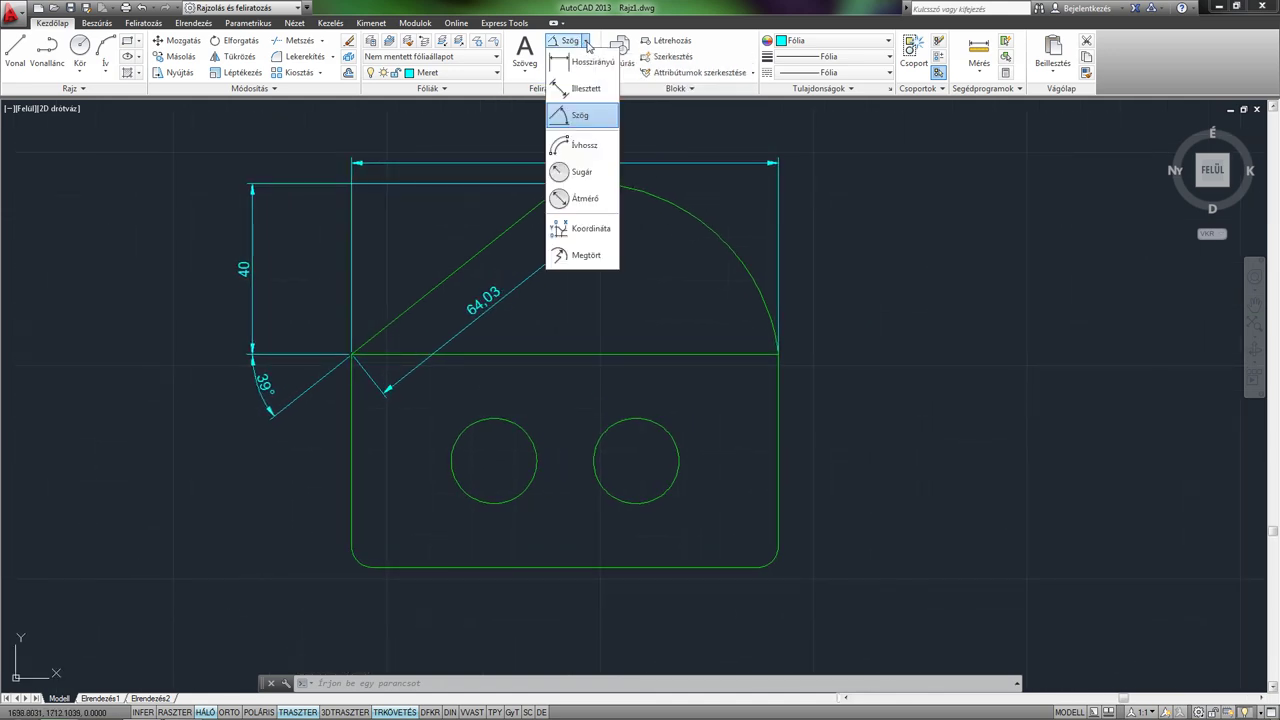
left_click(577, 150)
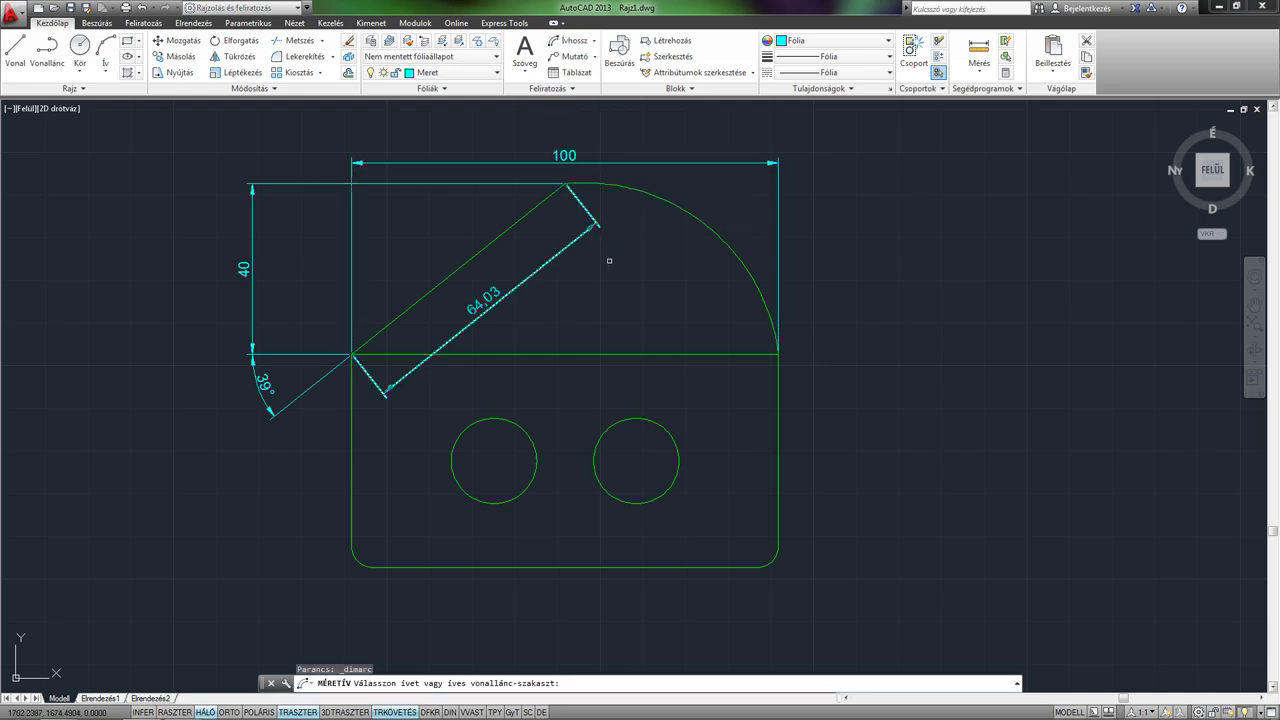
middle_click_drag(628, 274, 589, 266)
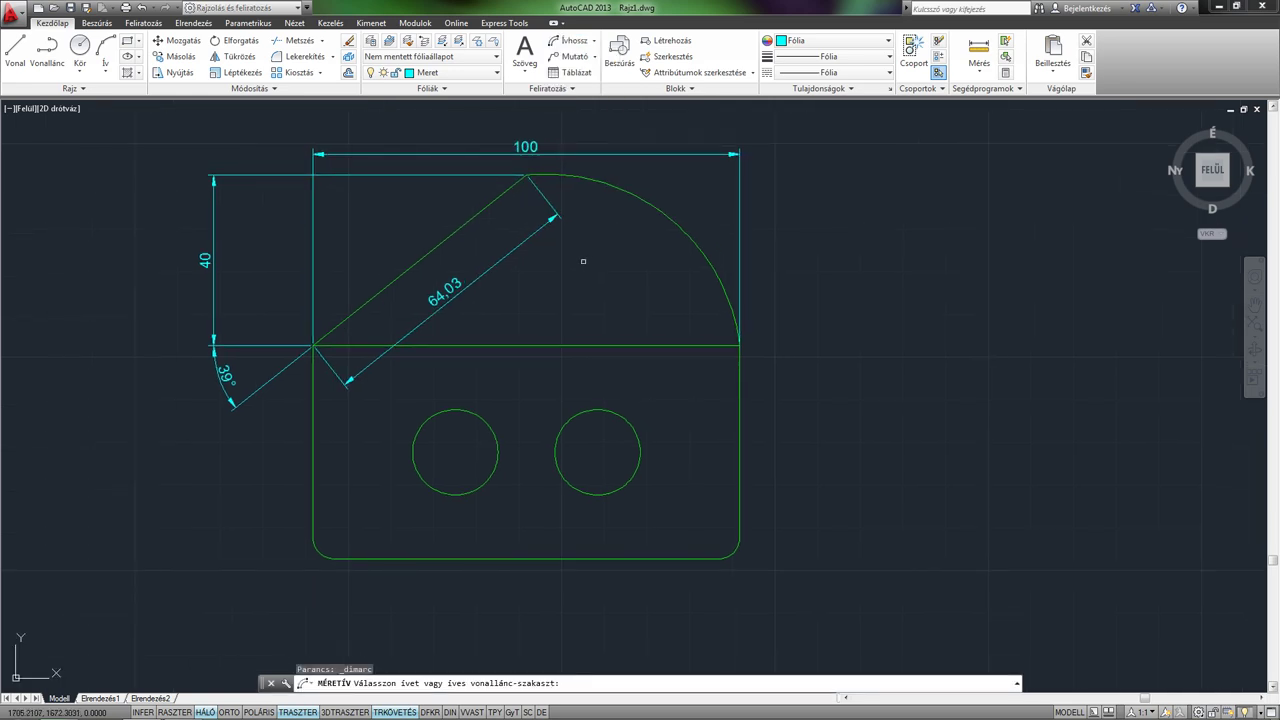
middle_click_drag(588, 245, 570, 302)
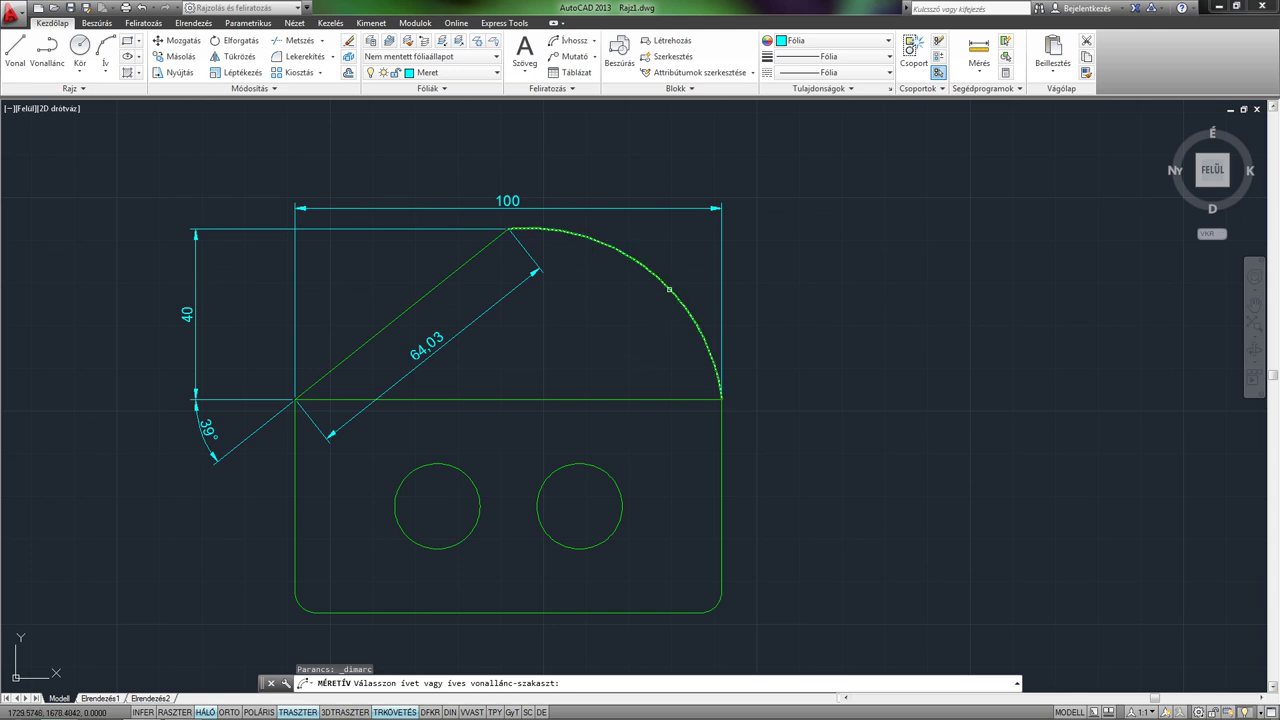
left_click(669, 290)
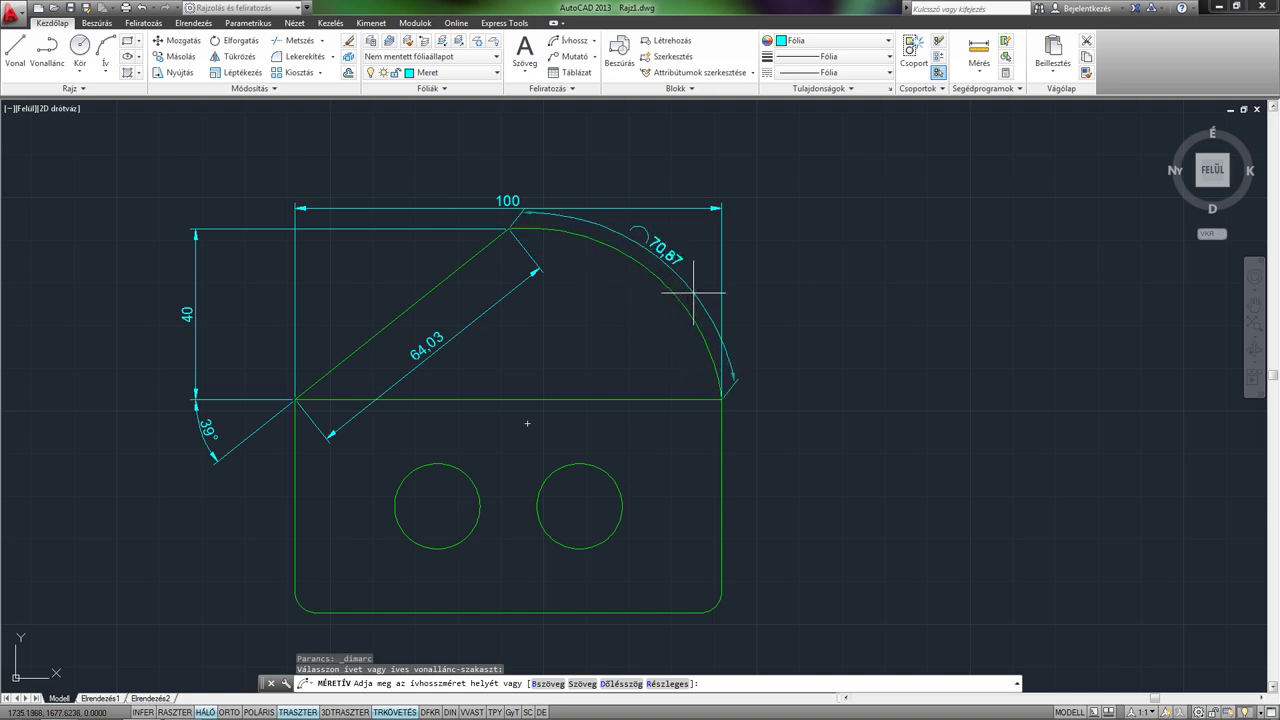
left_click(693, 294)
middle_click_drag(720, 286, 733, 351)
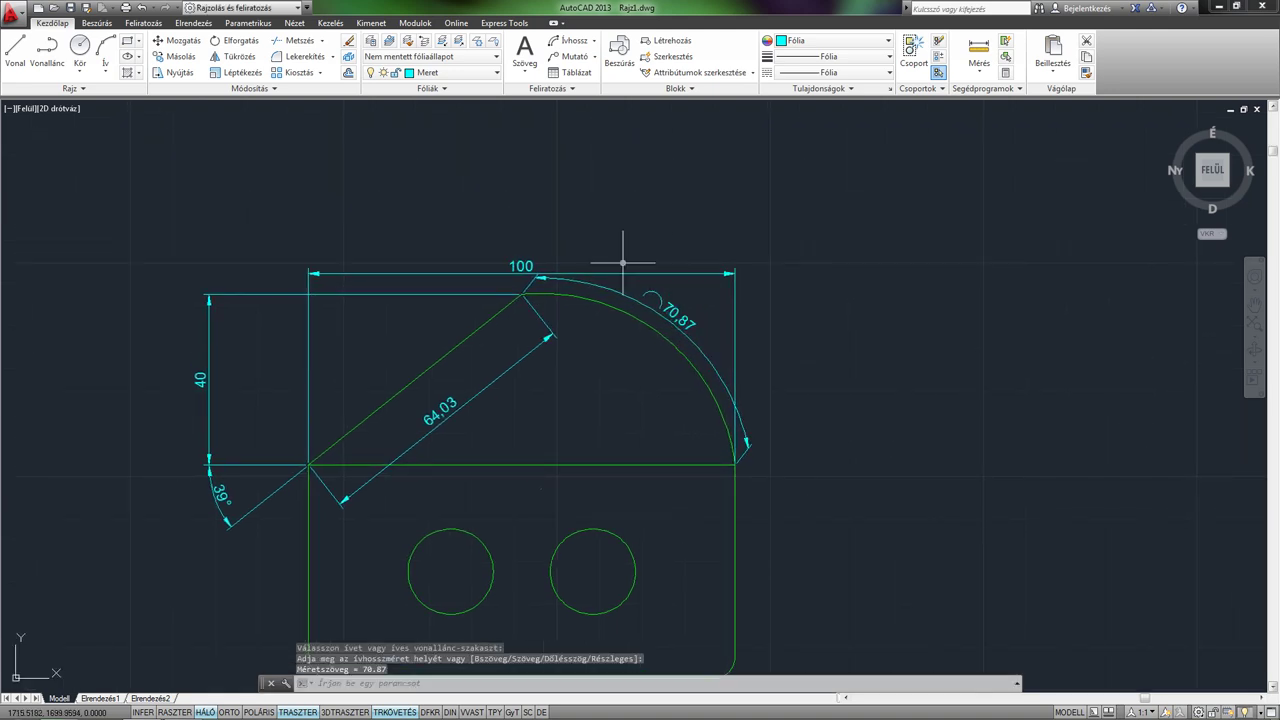
middle_click_drag(653, 274, 680, 265)
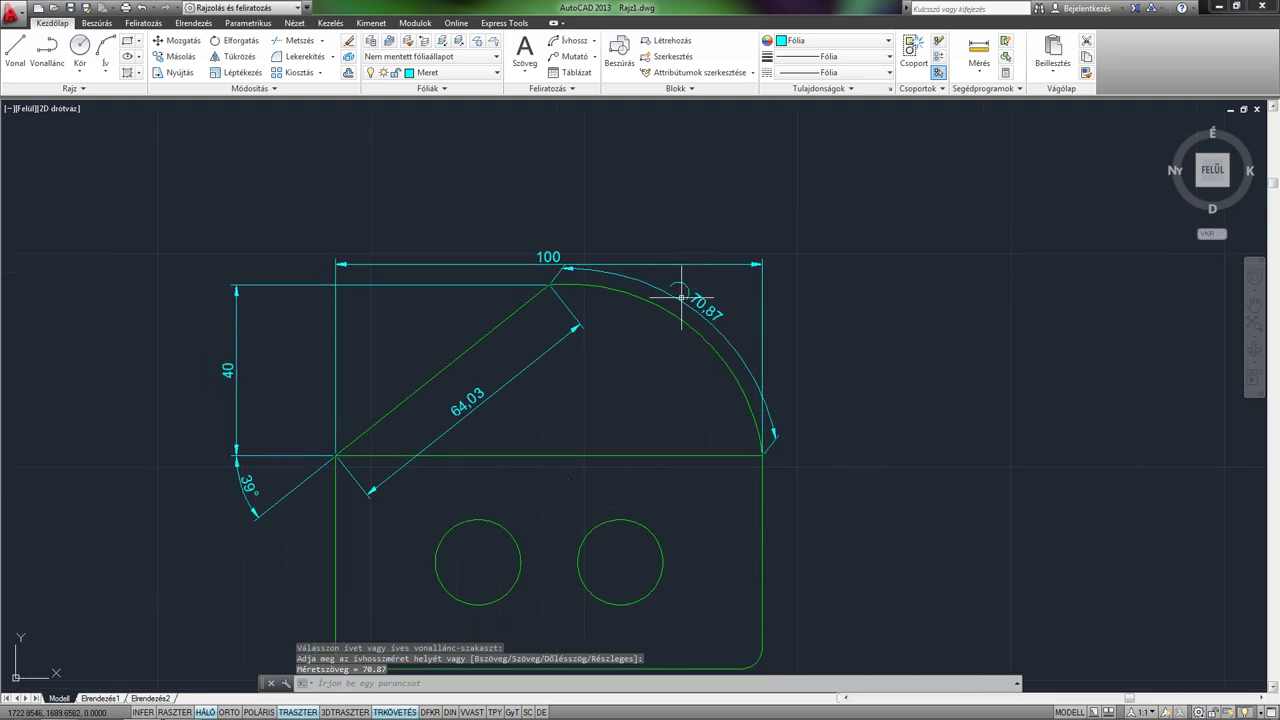
scroll(686, 271, "up", 2)
- Drag the 100 width dimension's text higher above the house outline
left_click(681, 262)
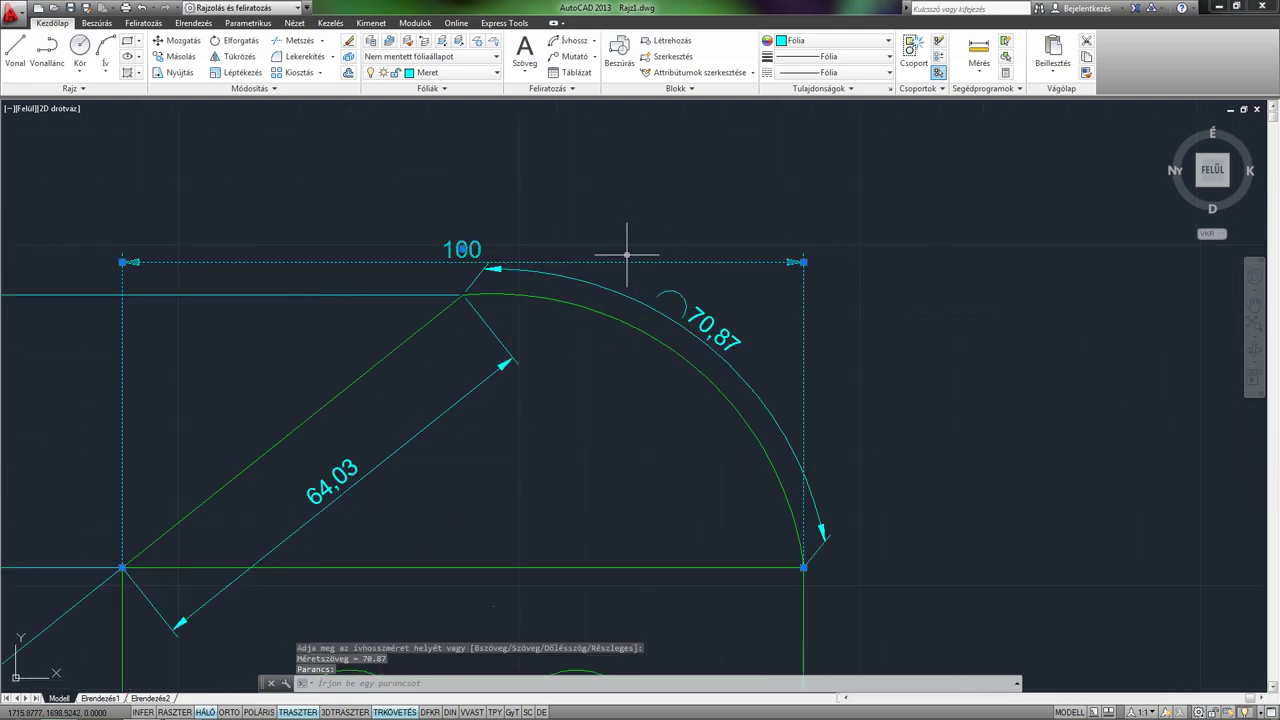
left_click(462, 249)
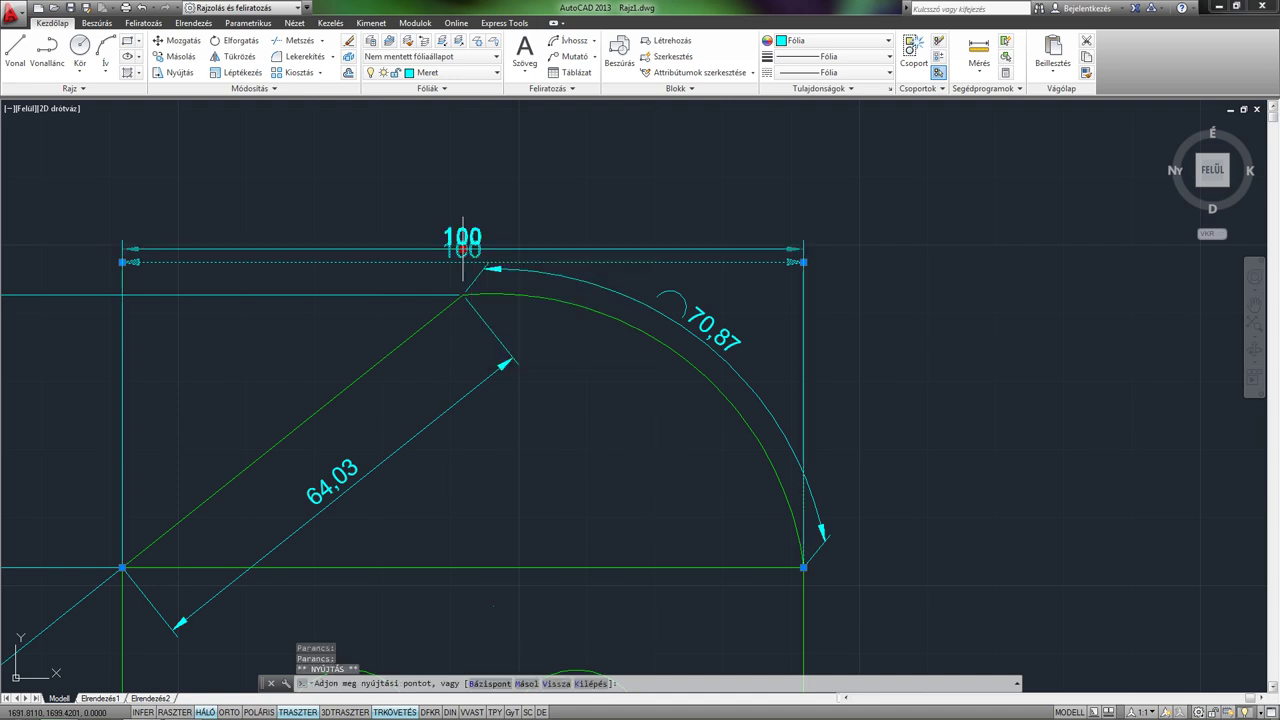
left_click(462, 218)
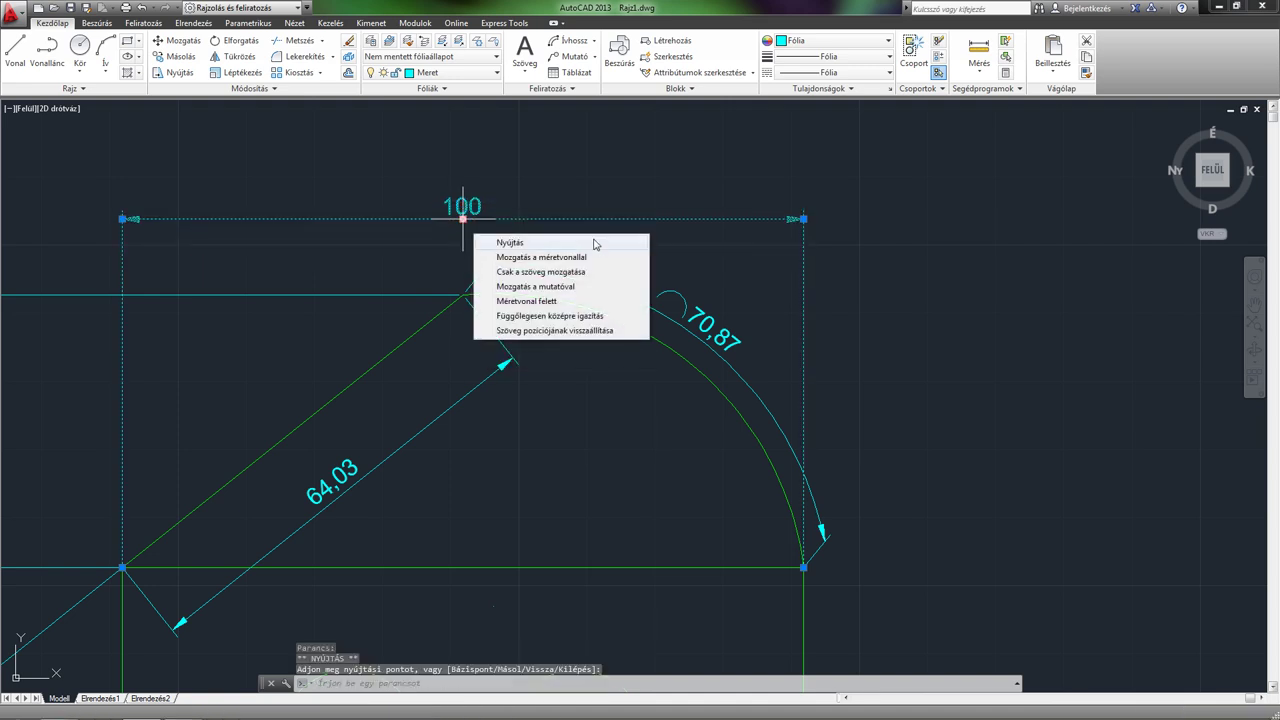
key("Escape")
scroll(730, 330, "down", 2)
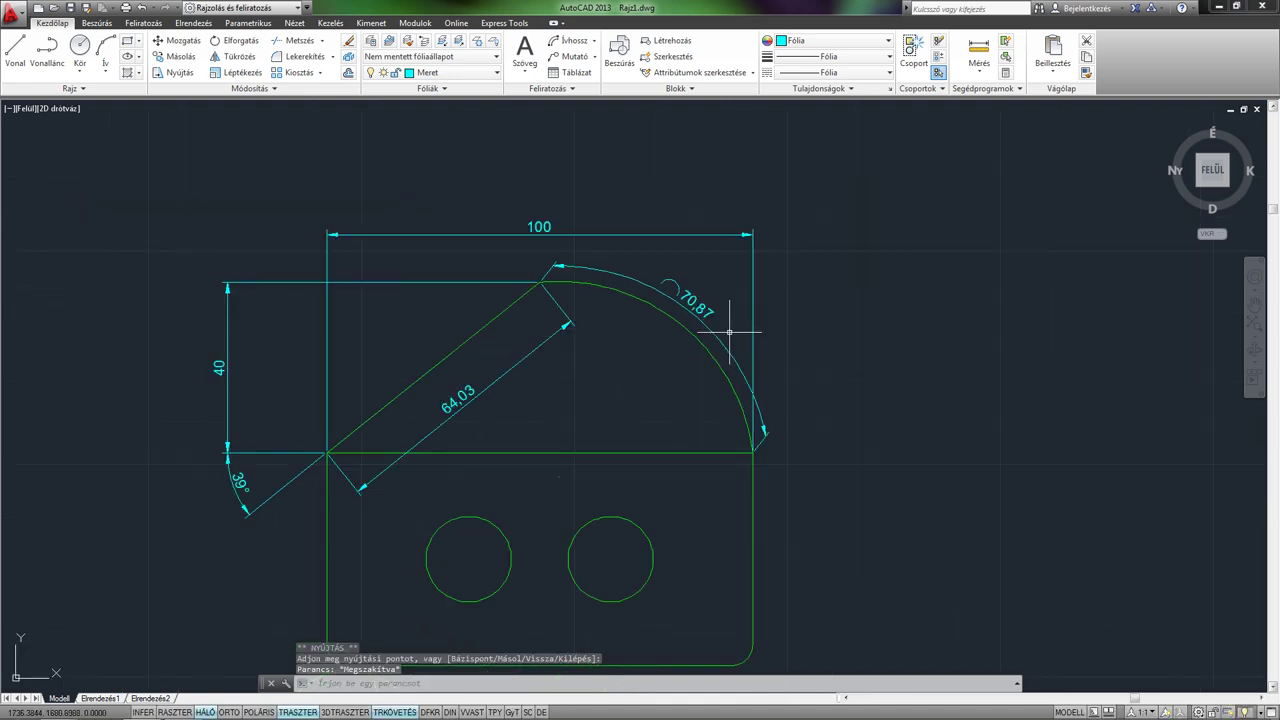
mouse_move(699, 303)
middle_mouse_down()
mouse_move(657, 363)
mouse_move(626, 326)
middle_mouse_up()
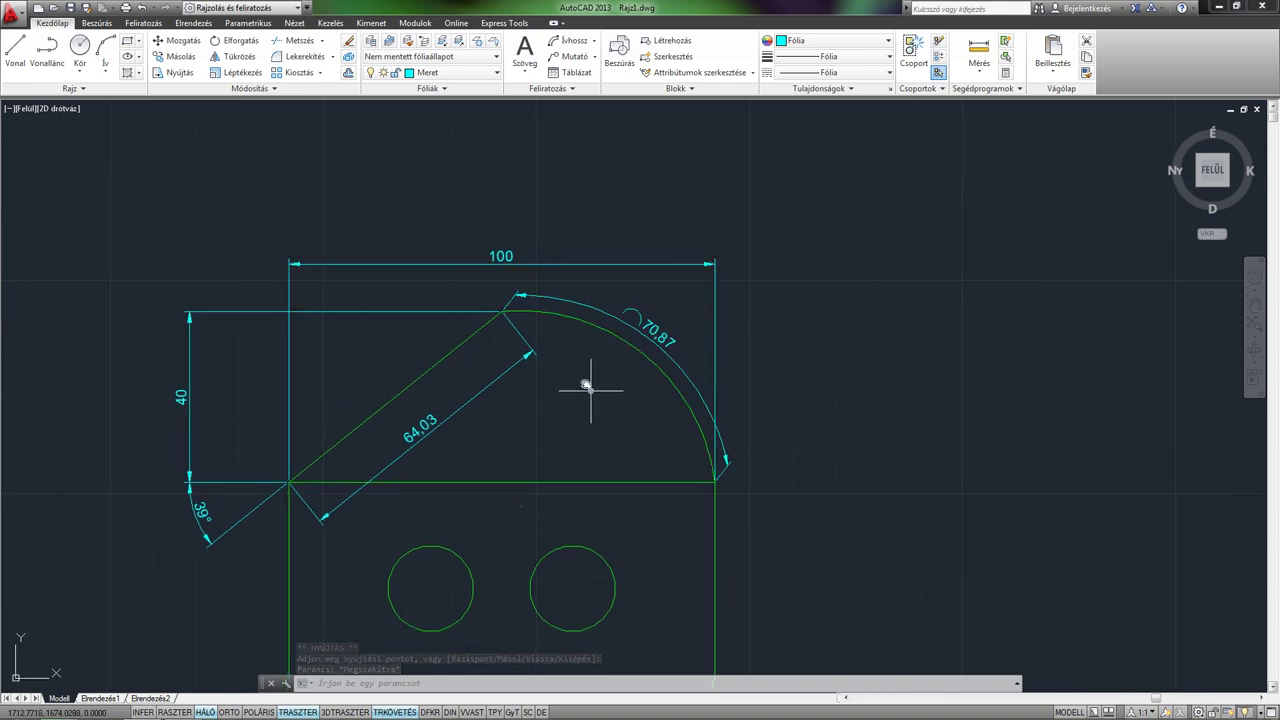
mouse_move(600, 382)
middle_mouse_down()
mouse_move(586, 372)
mouse_move(606, 366)
mouse_move(589, 356)
middle_mouse_up()
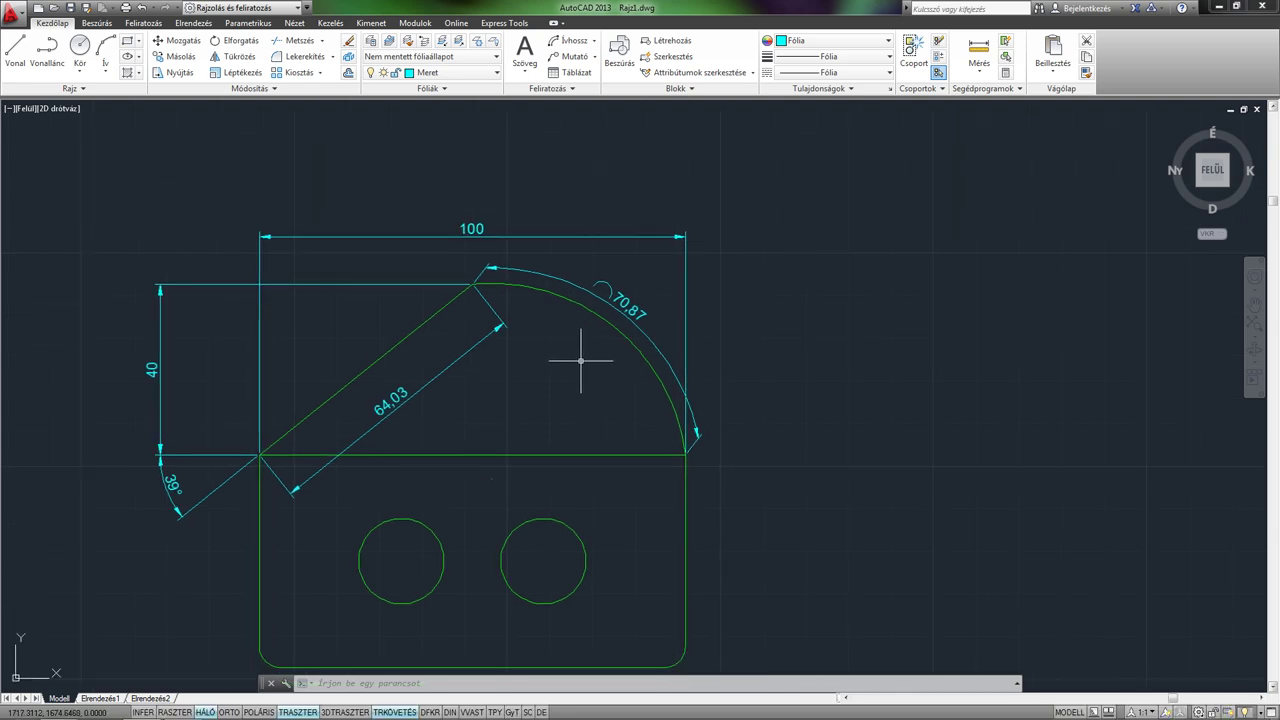
- Select the 70.87 arc length dimension, then deselect it and view the whole part
left_click(647, 339)
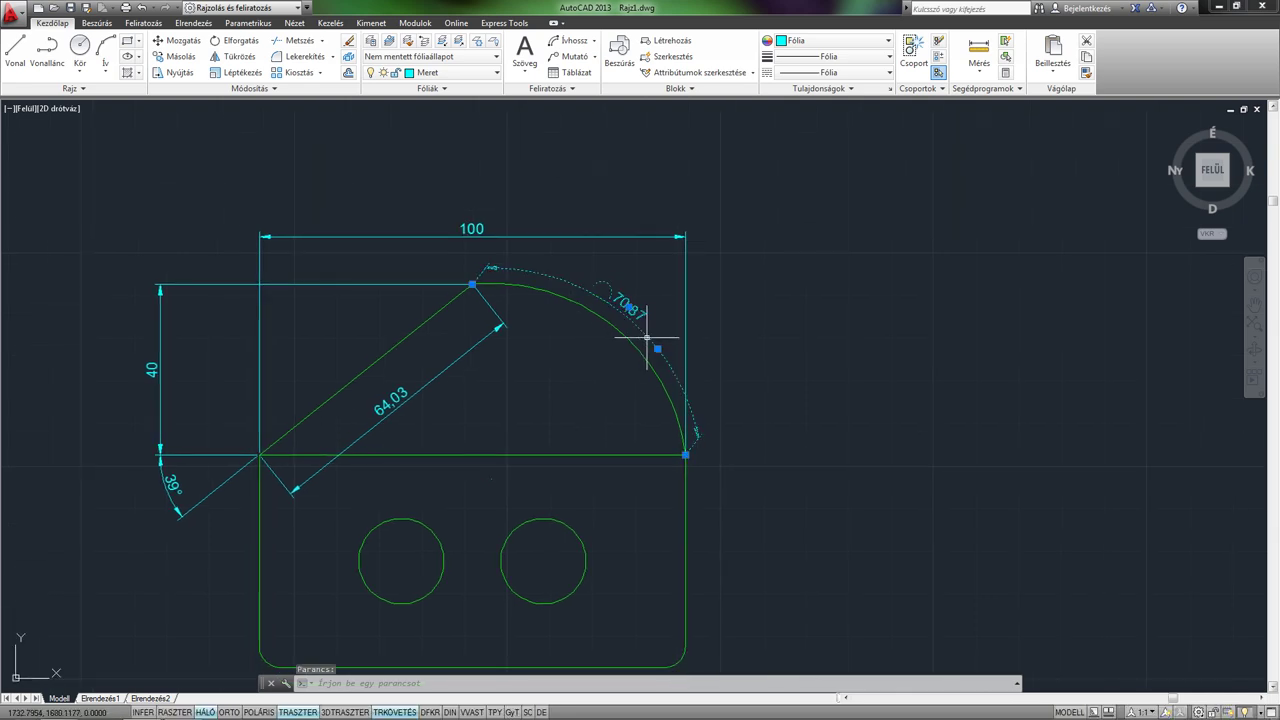
mouse_move(593, 349)
middle_mouse_down()
mouse_move(586, 334)
mouse_move(602, 324)
middle_mouse_up()
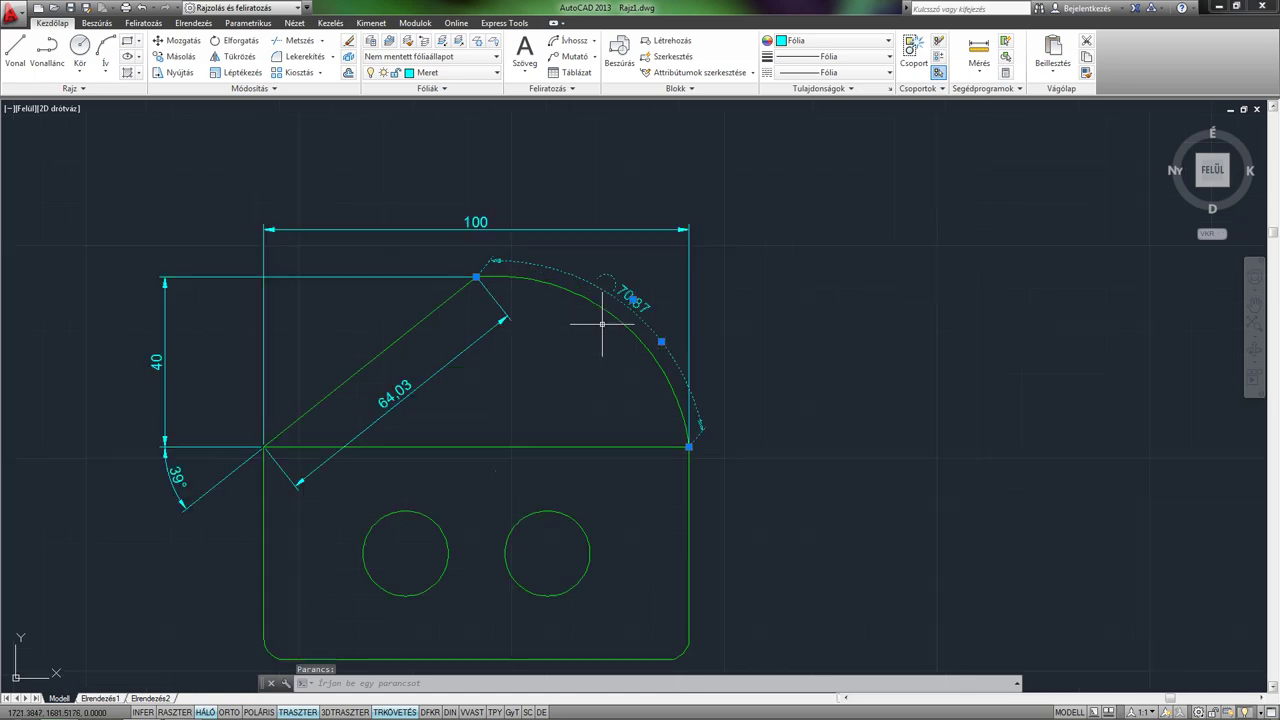
key("Escape")
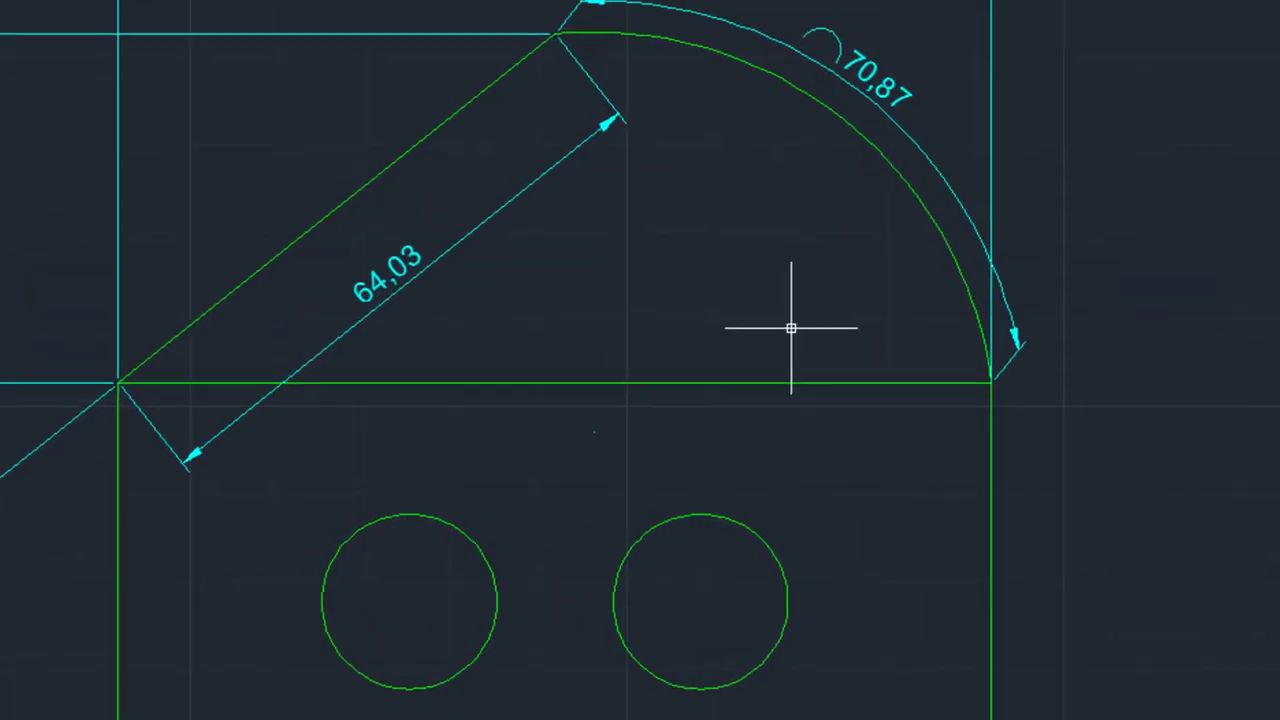
left_click(488, 474)
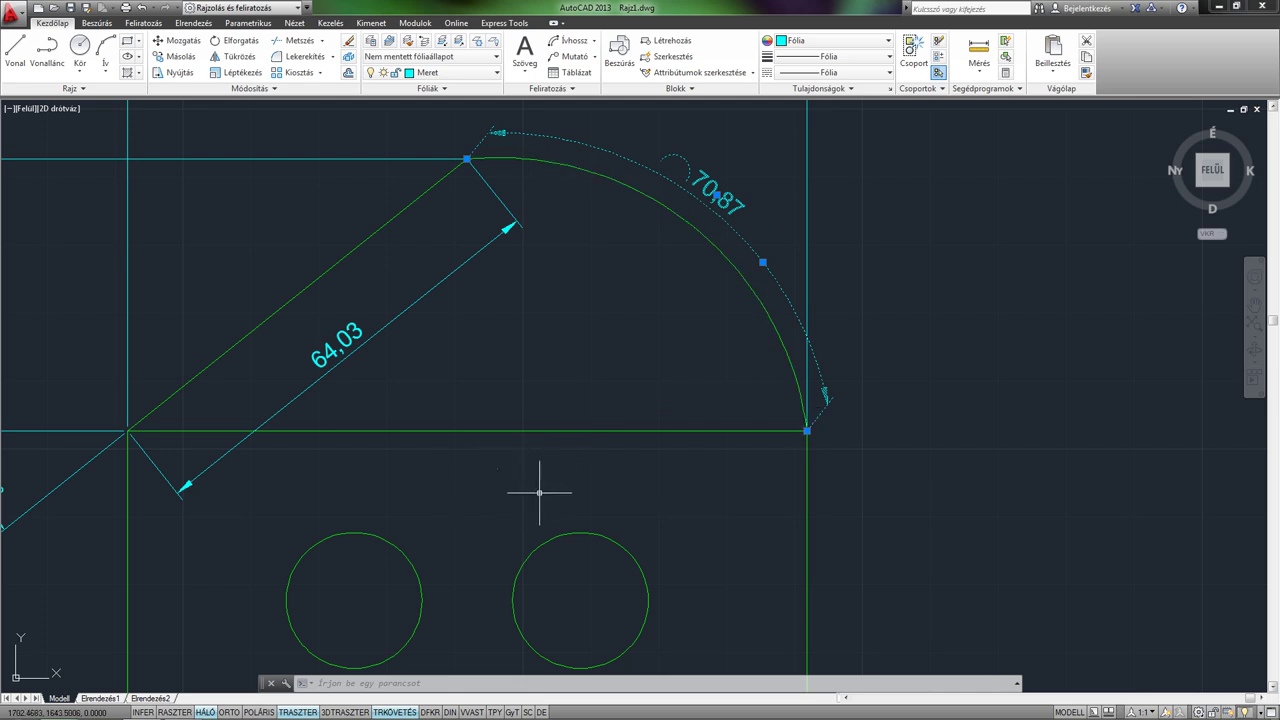
key("Escape")
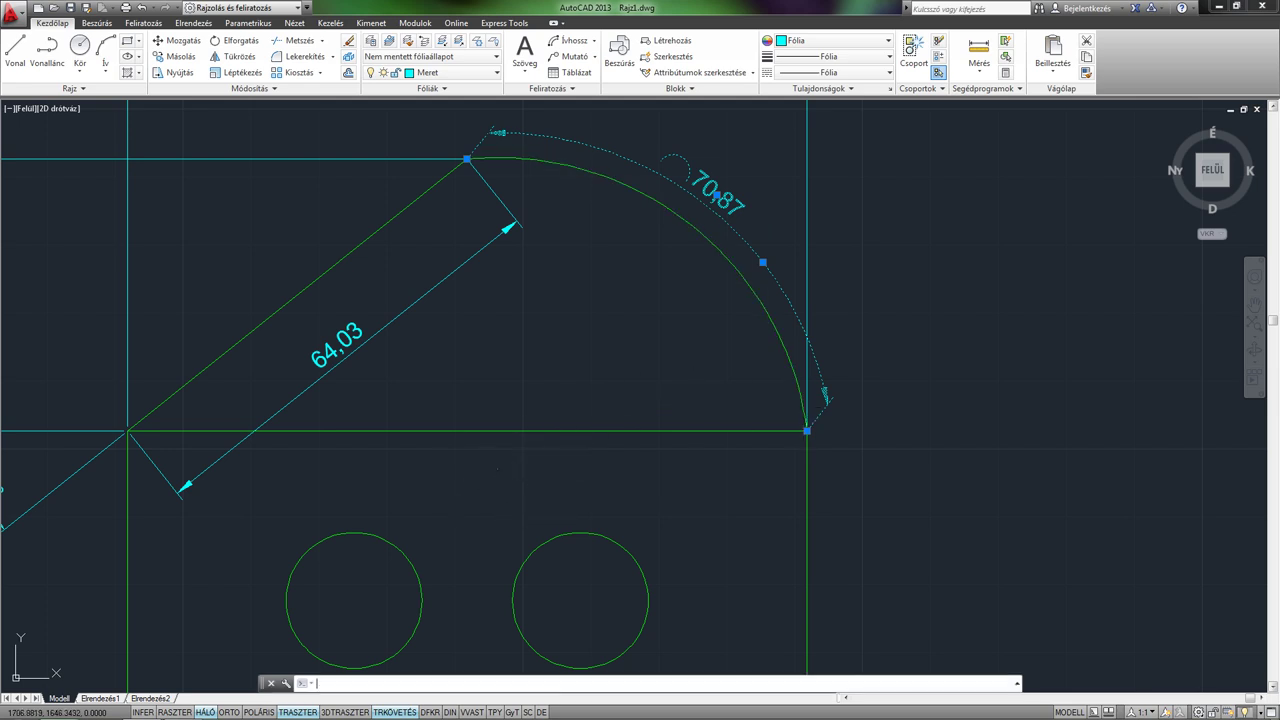
scroll(575, 483, "down", 2)
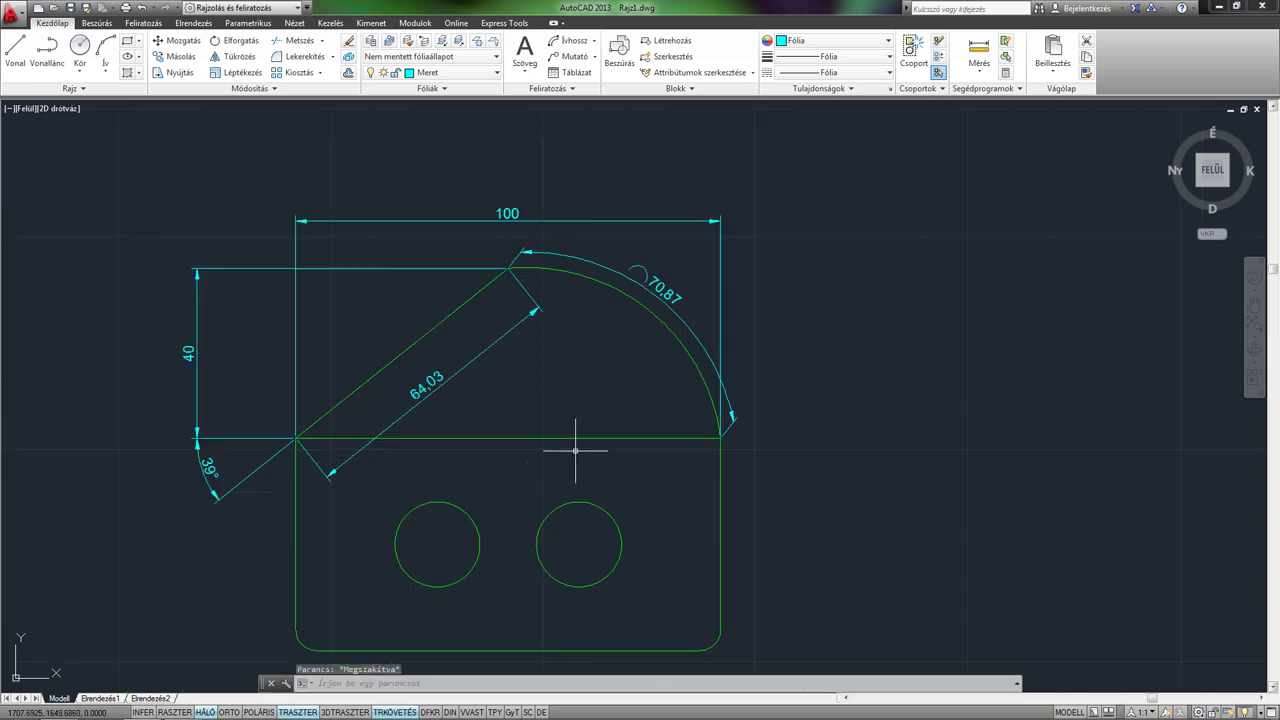
mouse_move(594, 394)
middle_mouse_down()
mouse_move(654, 357)
mouse_move(655, 330)
middle_mouse_up()
- Apply Sugár (Radius) to the left circle and place the R10 label below-right
left_click(578, 41)
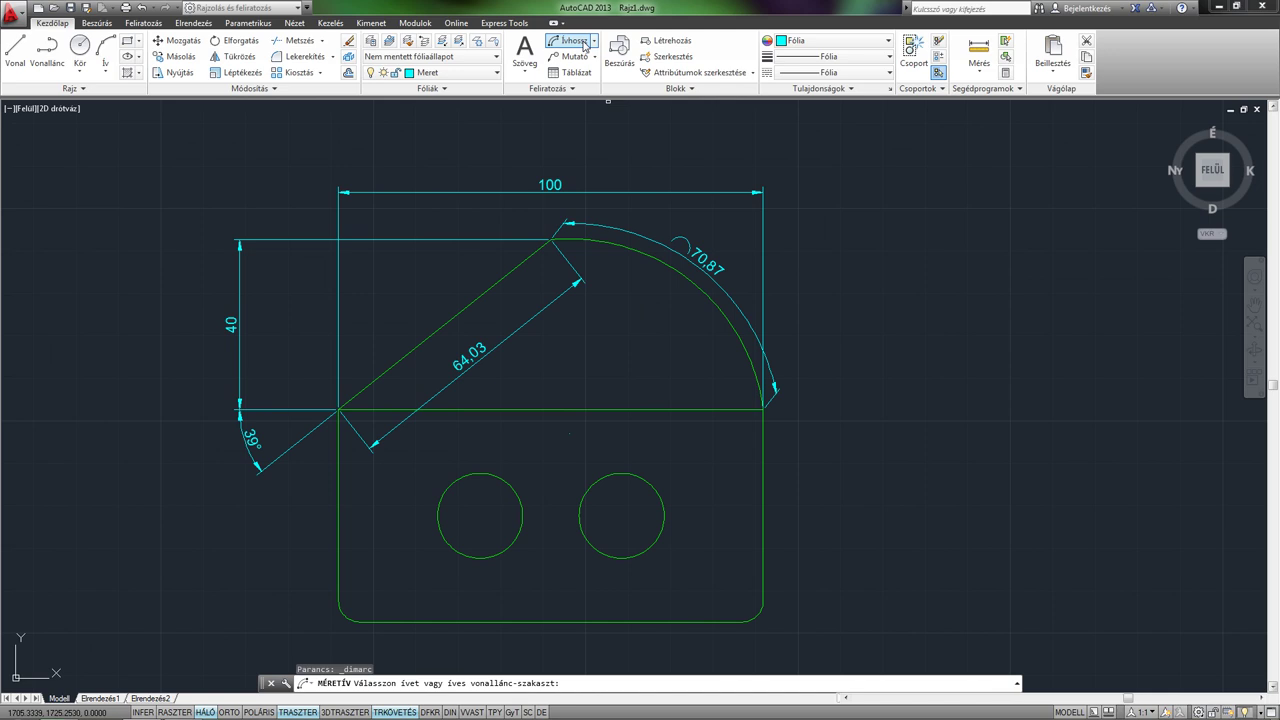
left_click(594, 41)
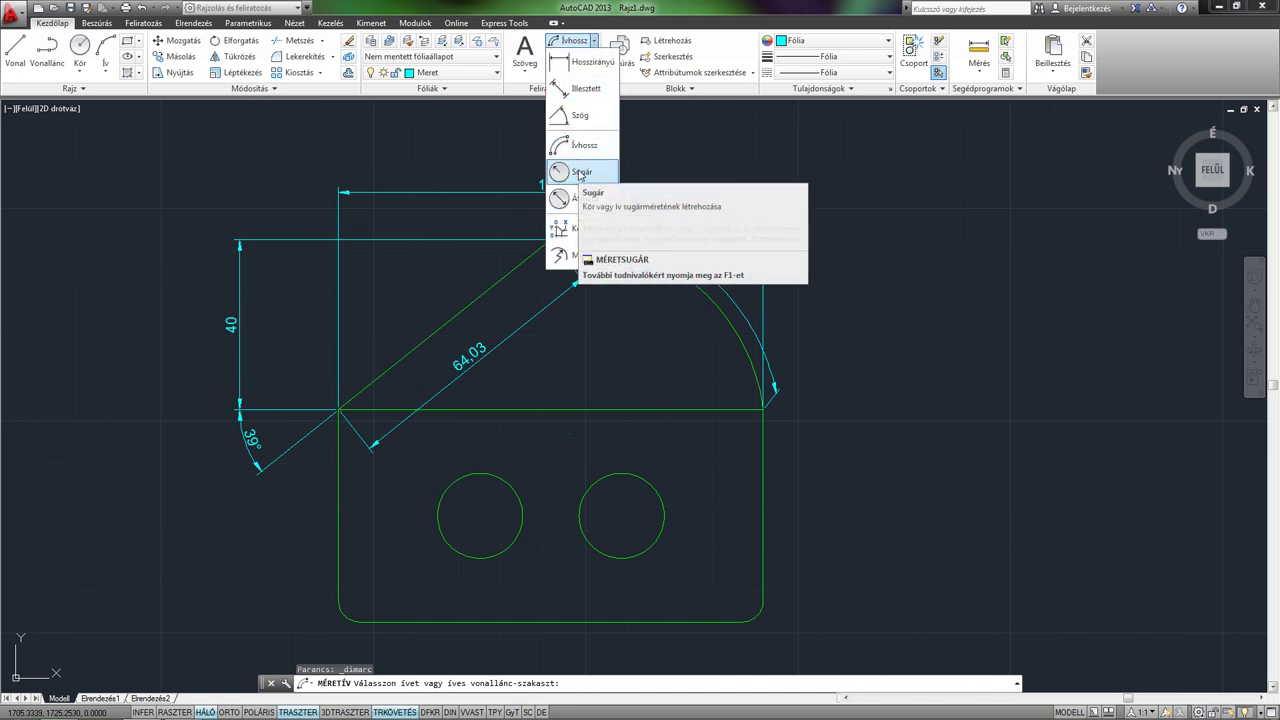
left_click(581, 173)
middle_click_drag(609, 457, 643, 357)
scroll(568, 393, "up", 2)
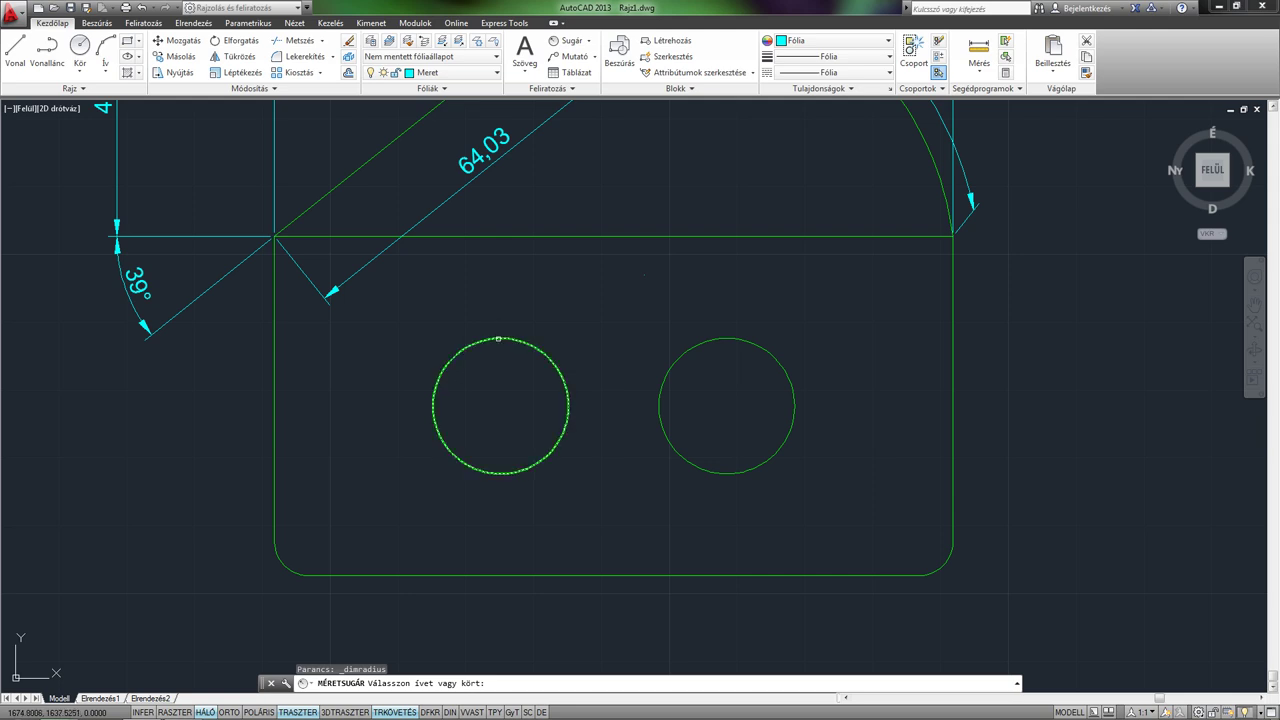
left_click(498, 339)
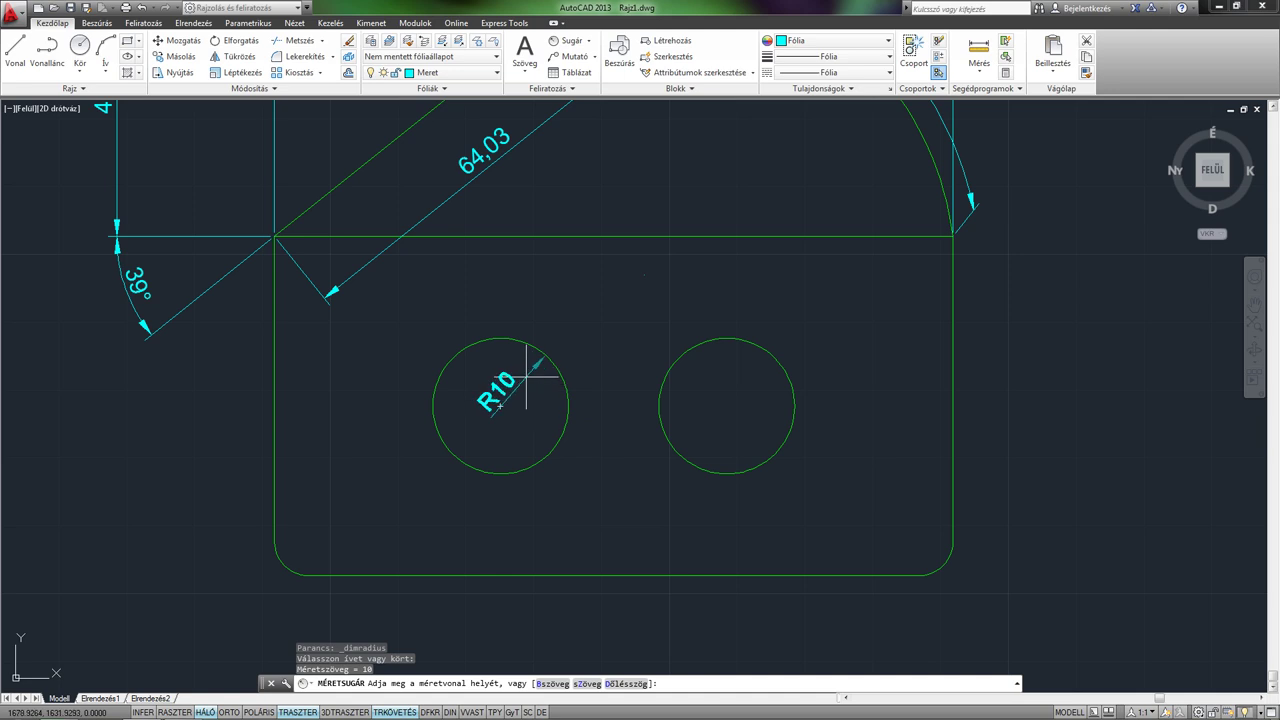
scroll(523, 376, "up", 2)
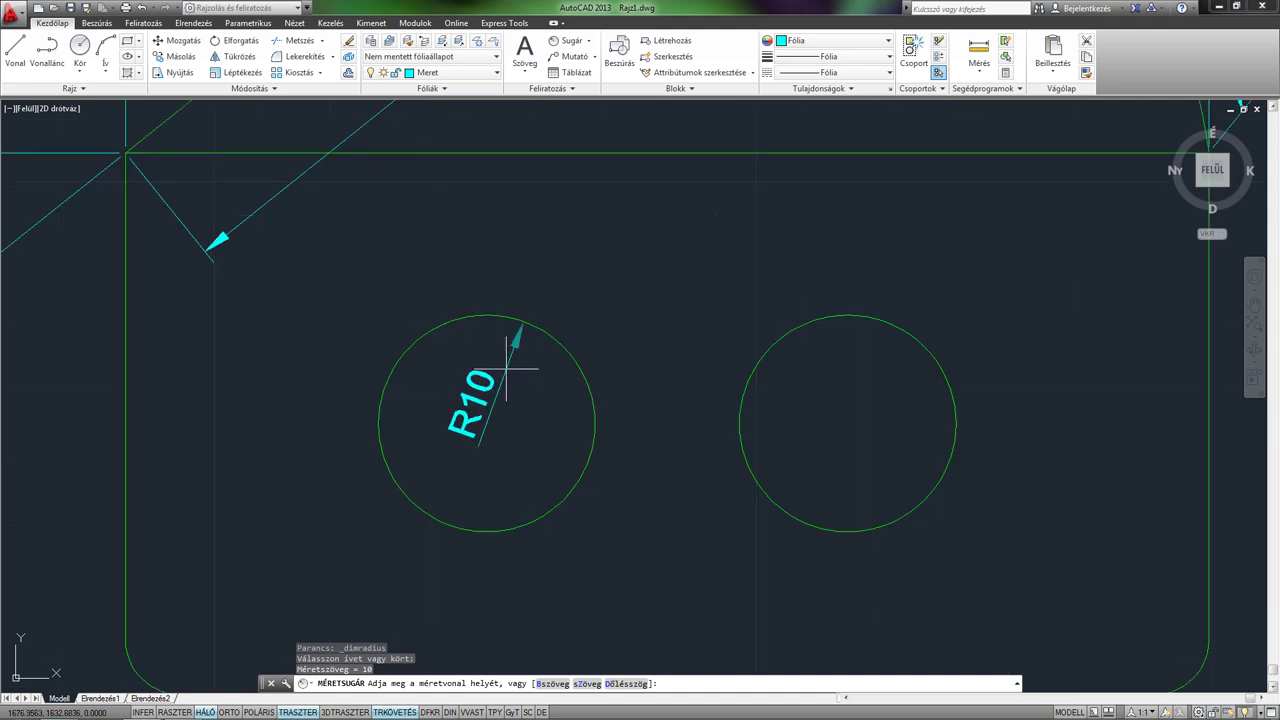
scroll(513, 371, "down", 2)
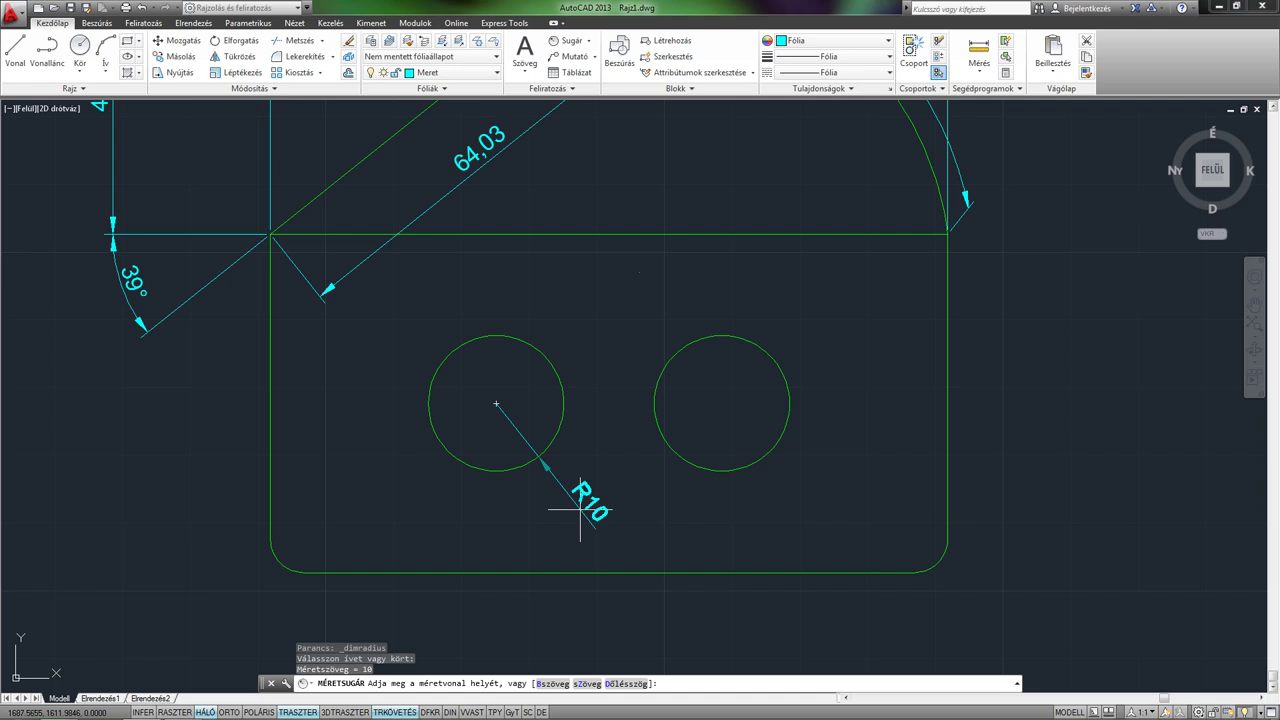
left_click(578, 505)
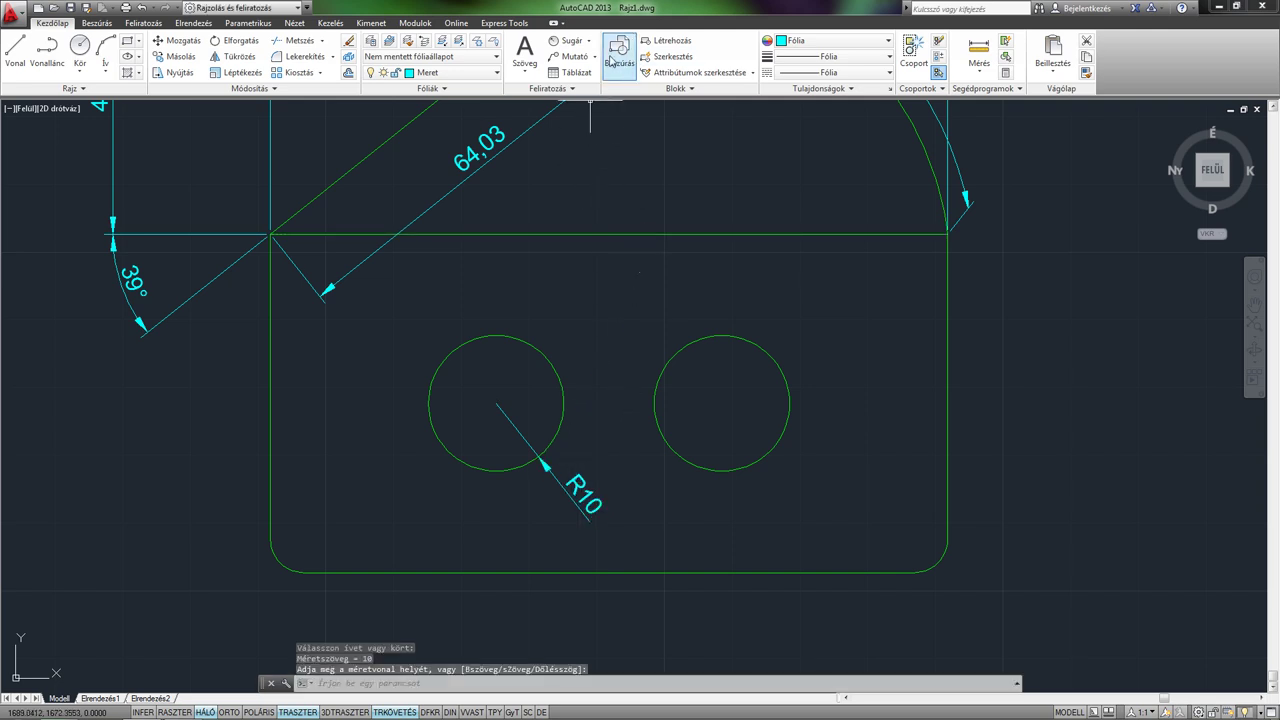
- Dimension the bottom-left rounded corner with an R5 radius label
left_click(572, 41)
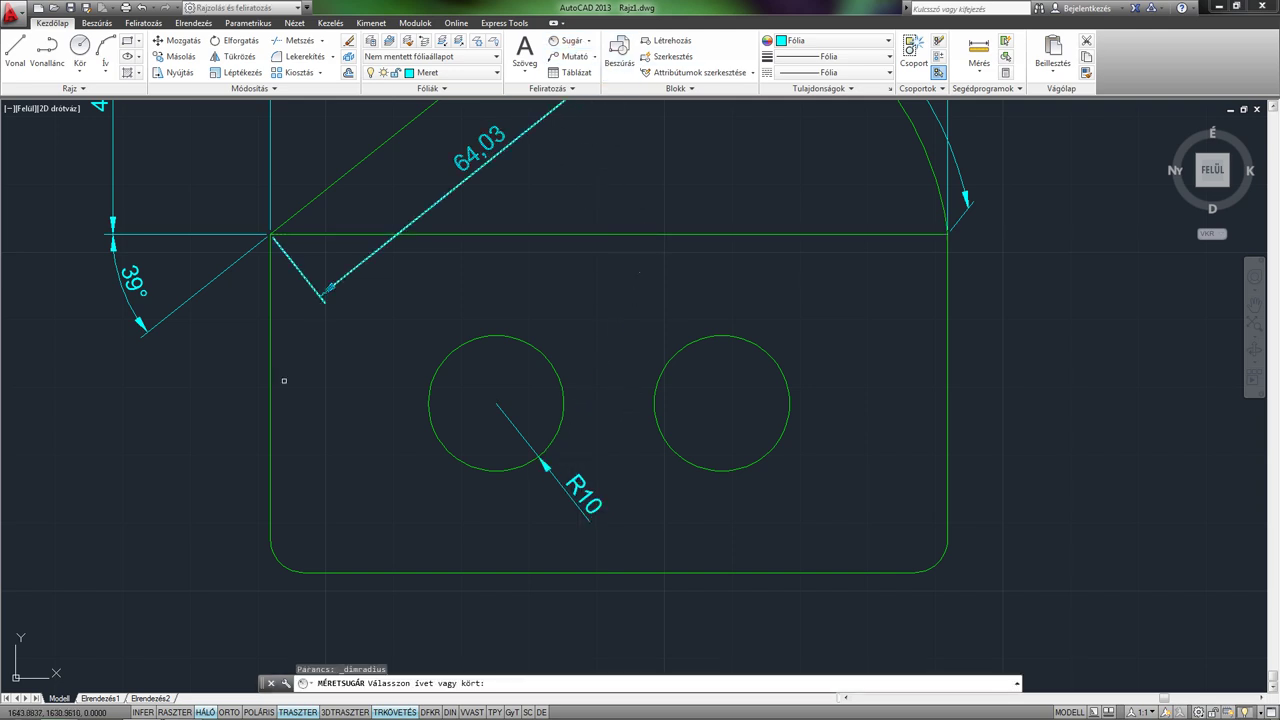
left_click(278, 560)
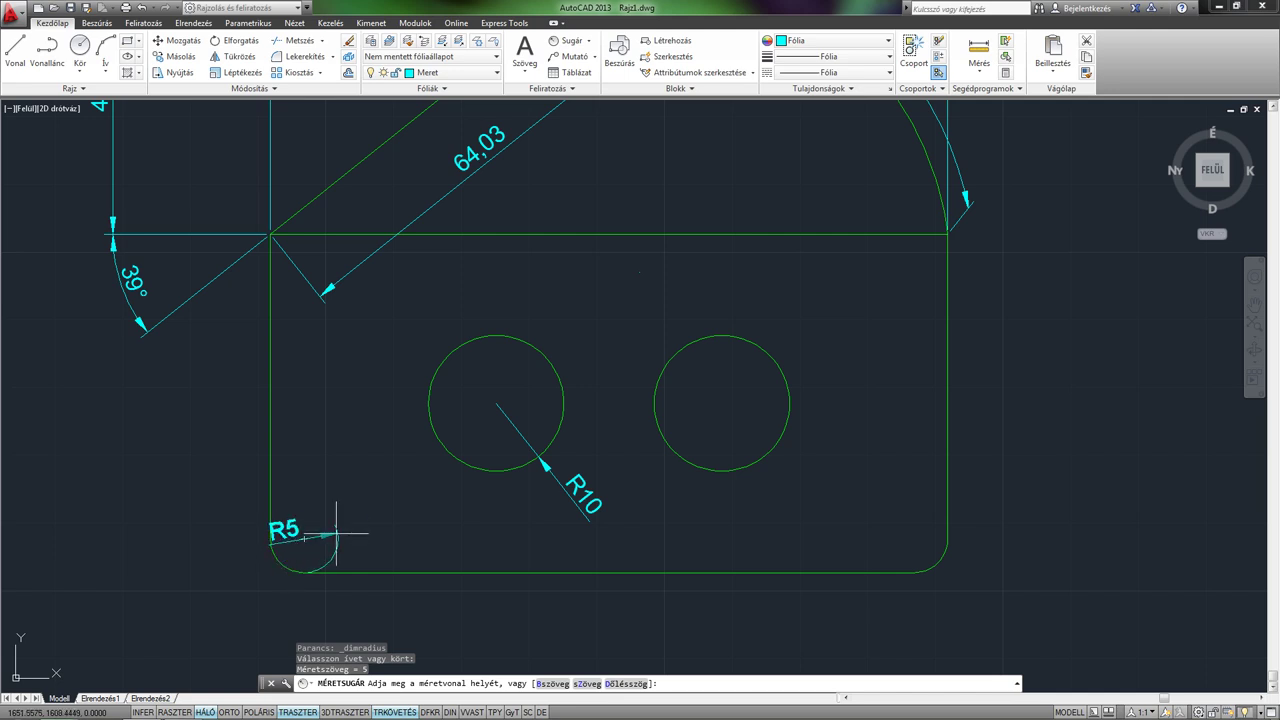
middle_click_drag(305, 565, 370, 528)
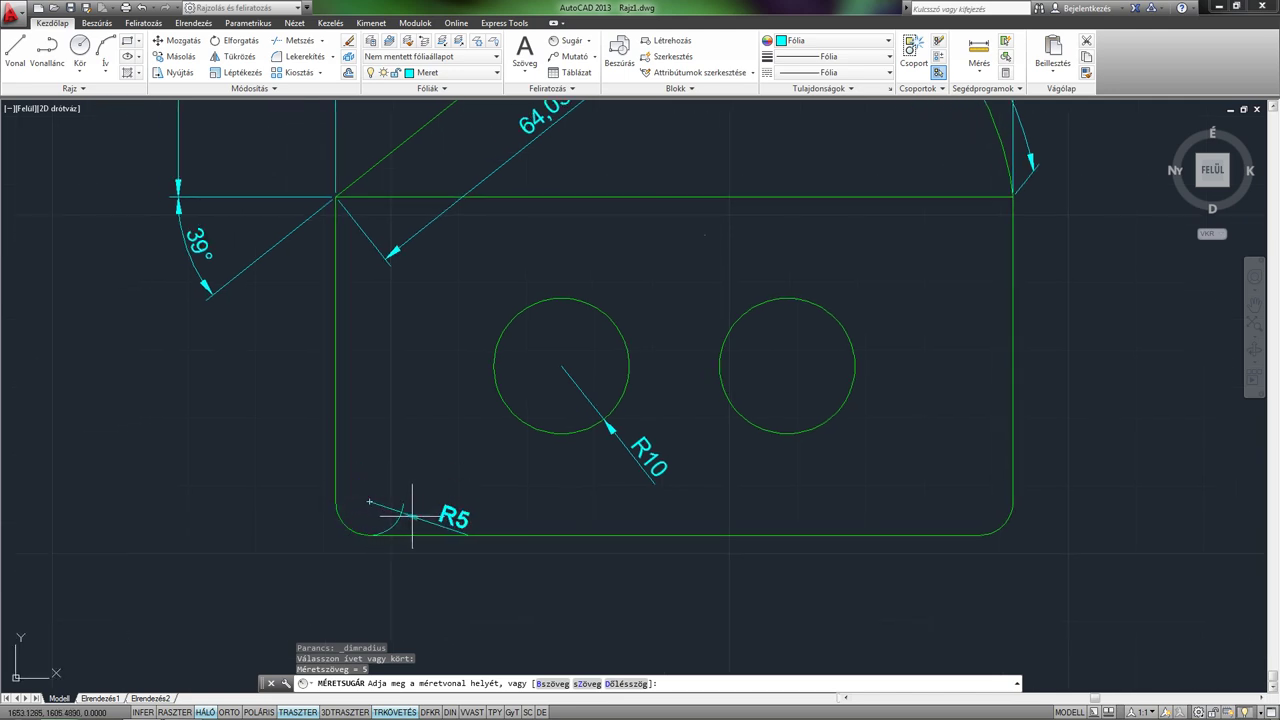
scroll(432, 470, "up", 1)
scroll(480, 445, "up", 1)
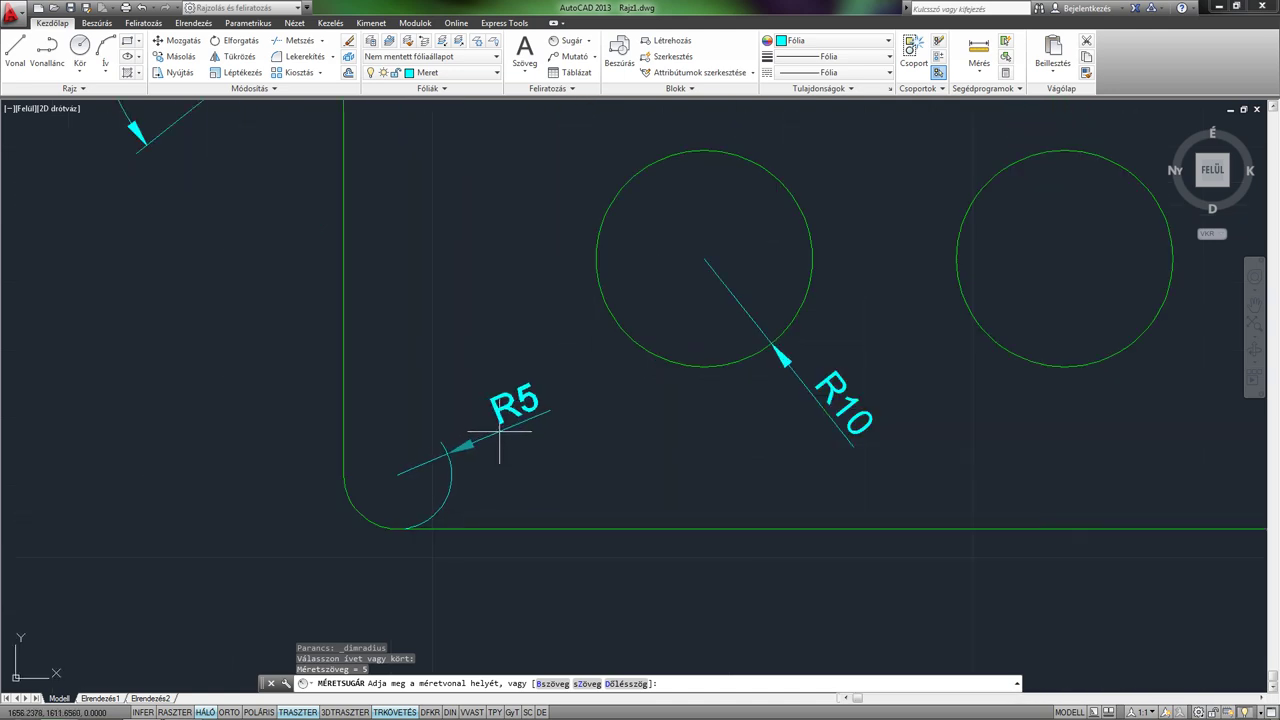
scroll(492, 435, "up", 1)
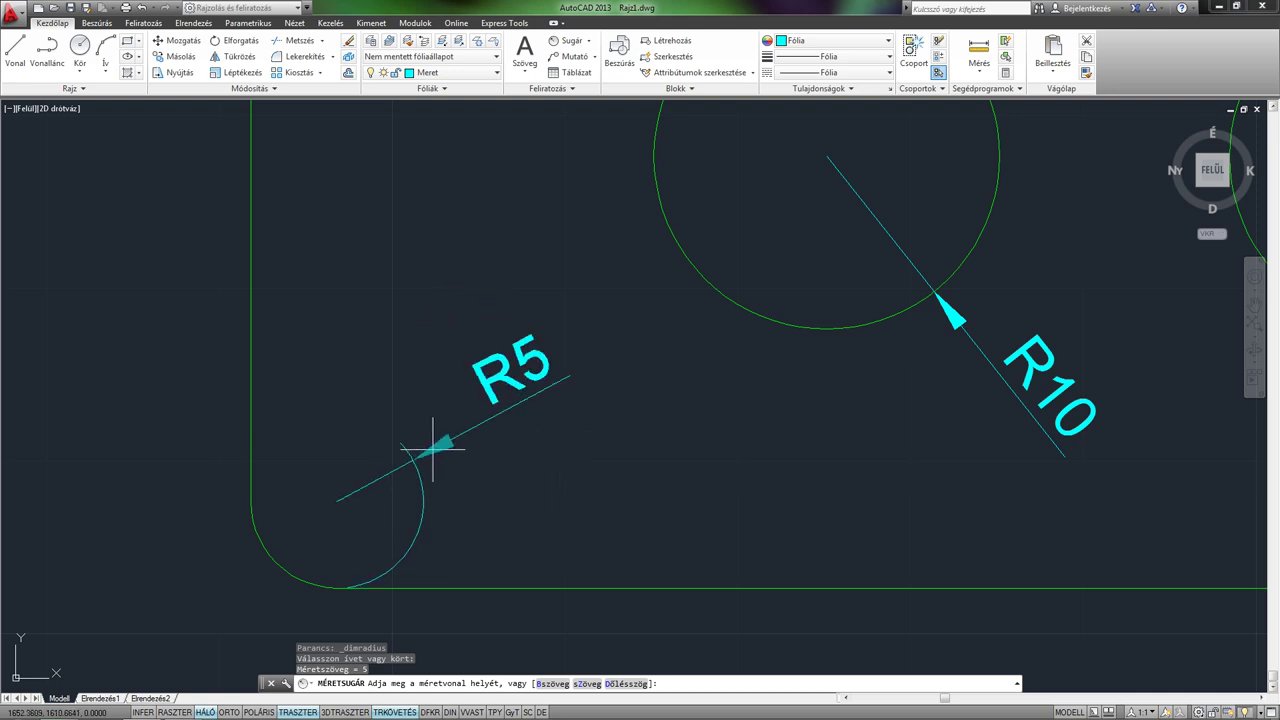
scroll(428, 440, "down", 2)
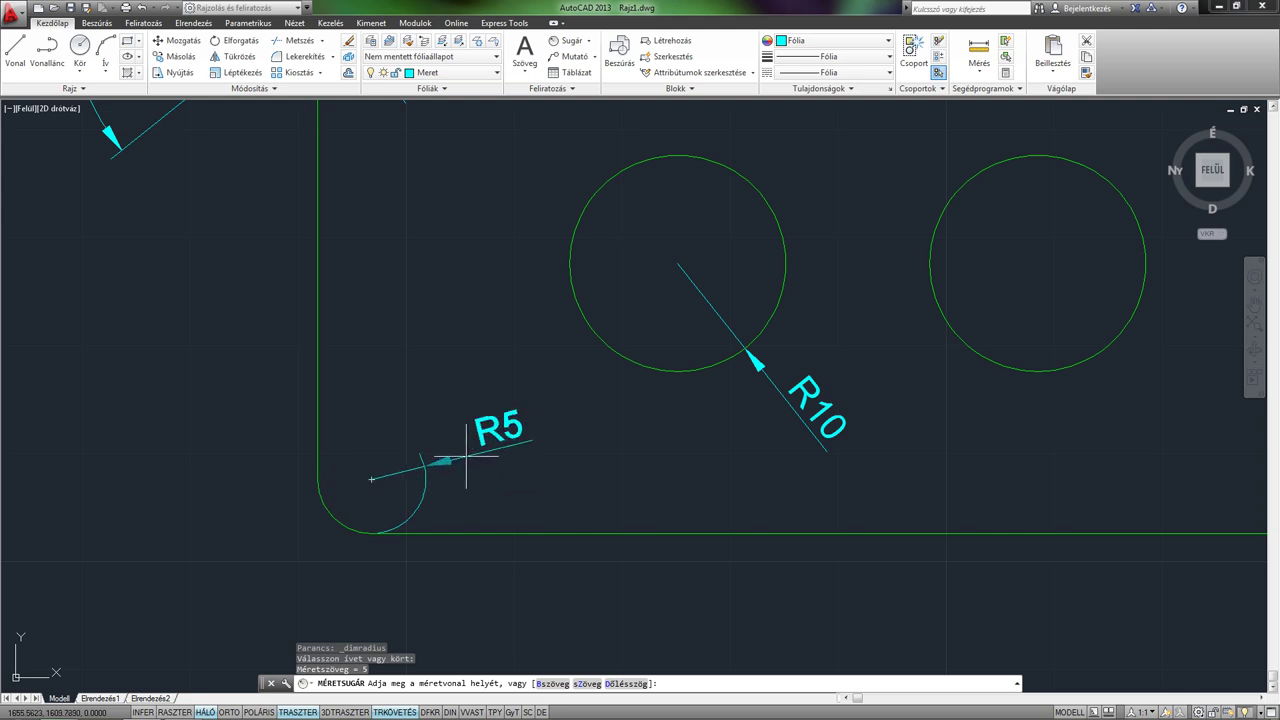
left_click(466, 456)
scroll(523, 500, "down", 4)
middle_click_drag(657, 486, 528, 455)
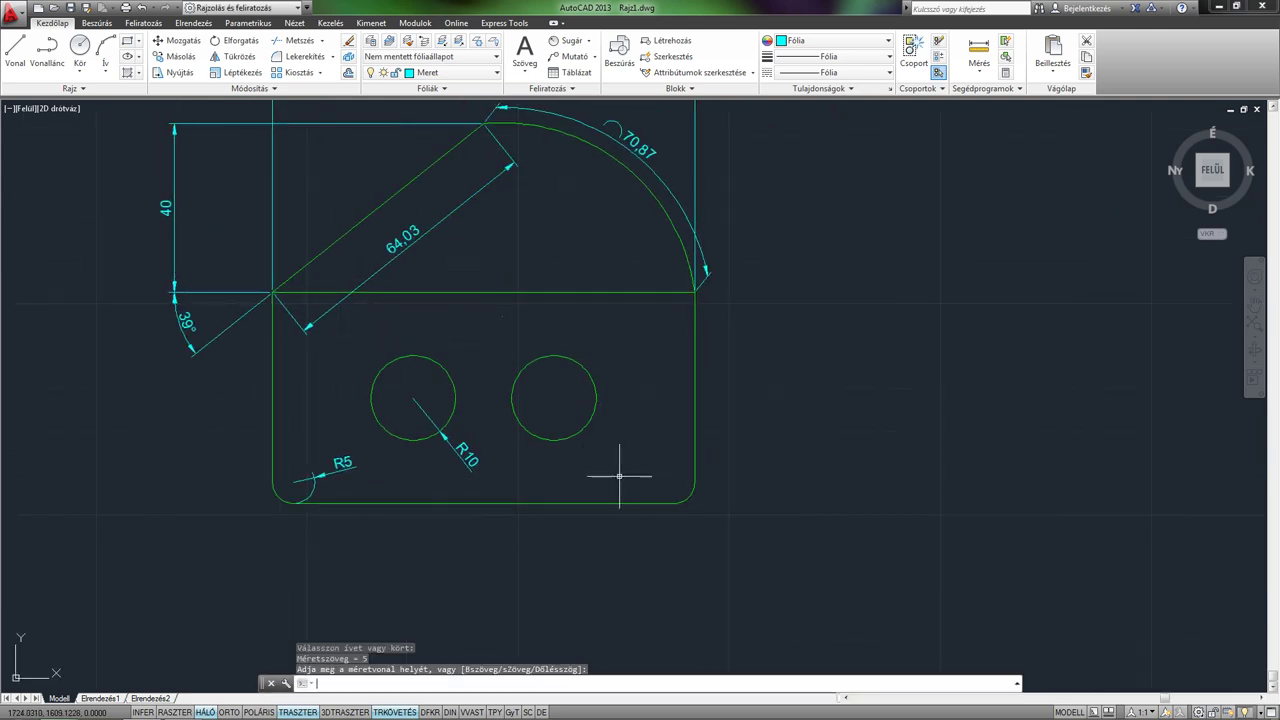
- Repeat the radius dimension for the bottom-right corner, placing R5 outside it
key("Return")
left_click(693, 496)
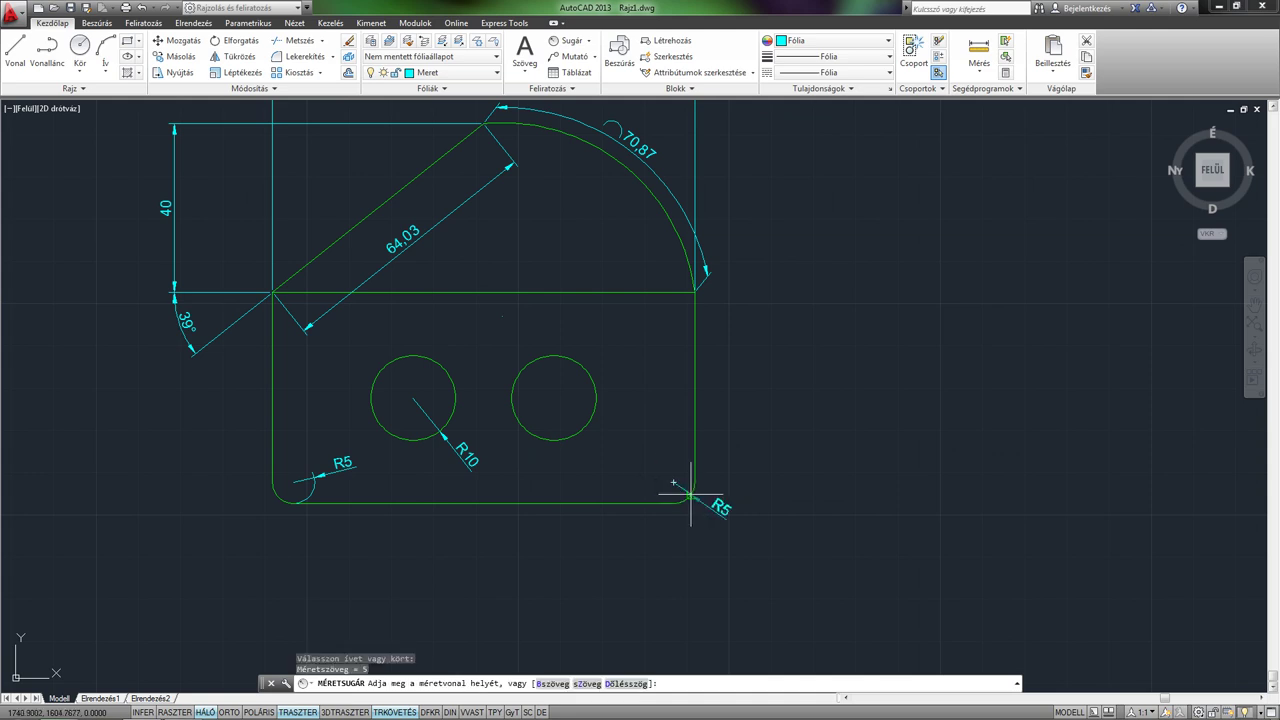
scroll(691, 492, "up", 4)
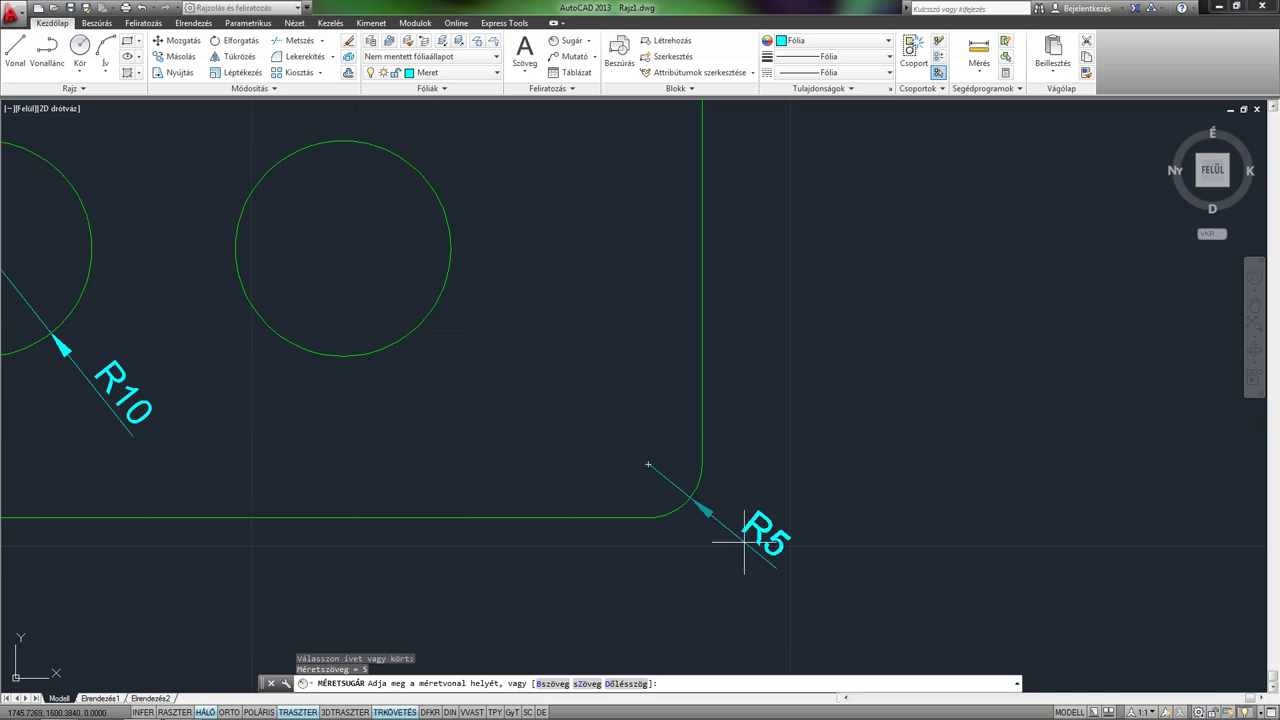
left_click(733, 530)
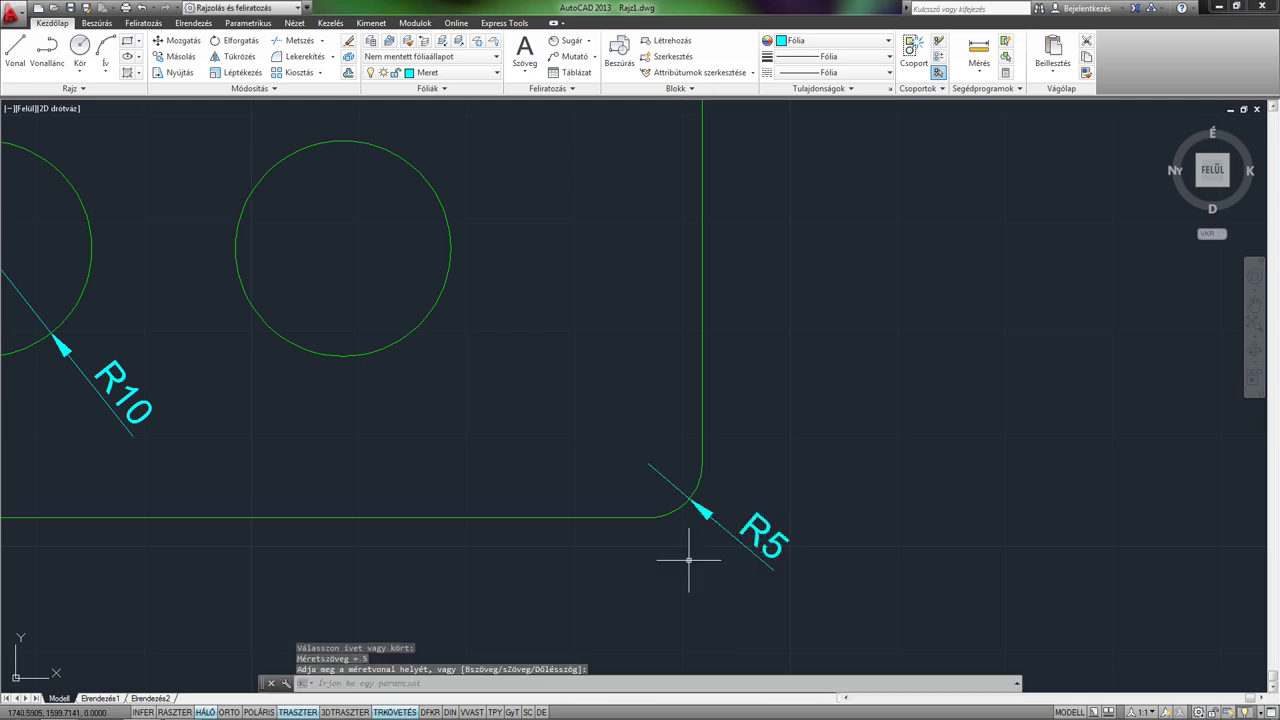
scroll(660, 560, "down", 2)
middle_click_drag(621, 562, 674, 612)
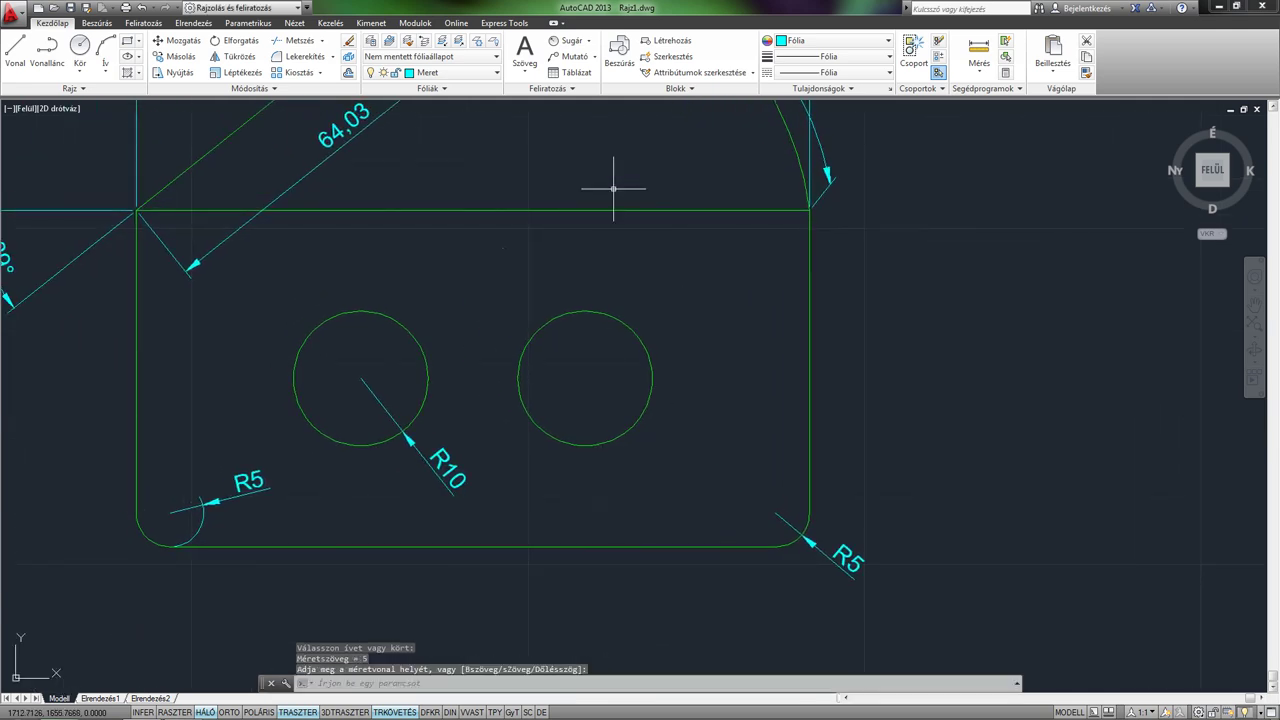
- Use Átmérő (Diameter) on the right-hand hole and place the Ø20 dimension
left_click(589, 41)
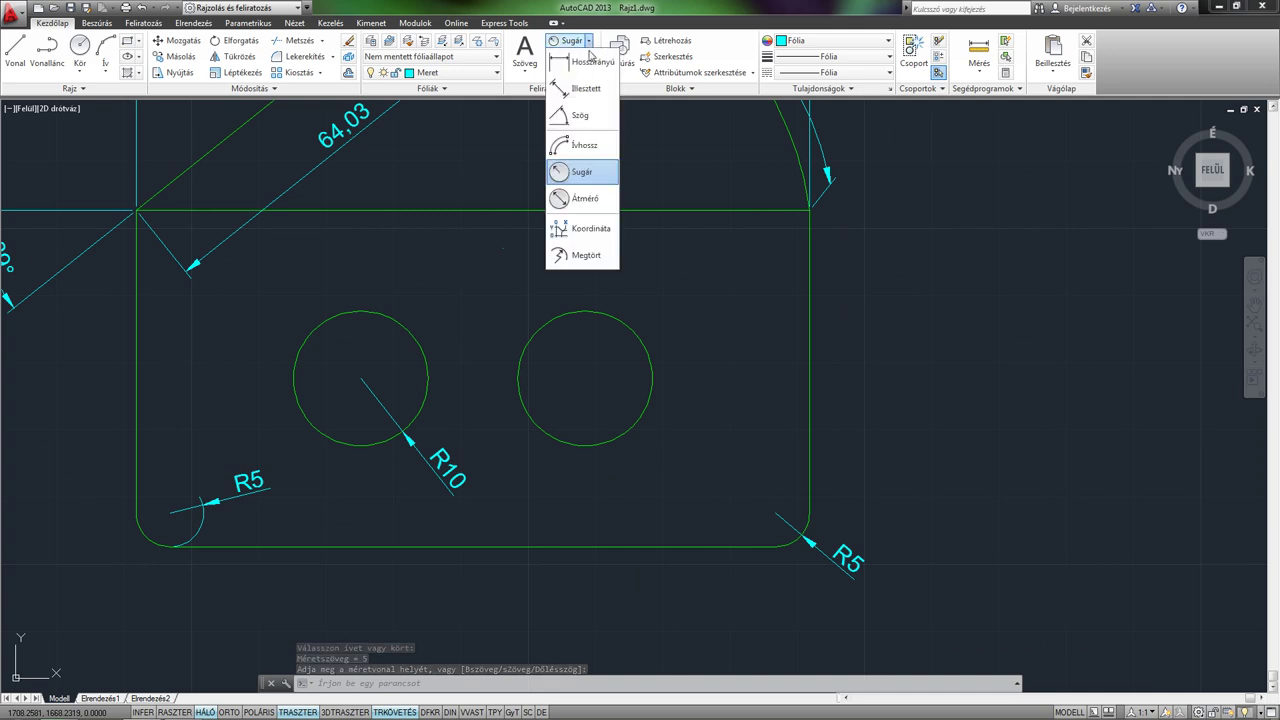
left_click(584, 198)
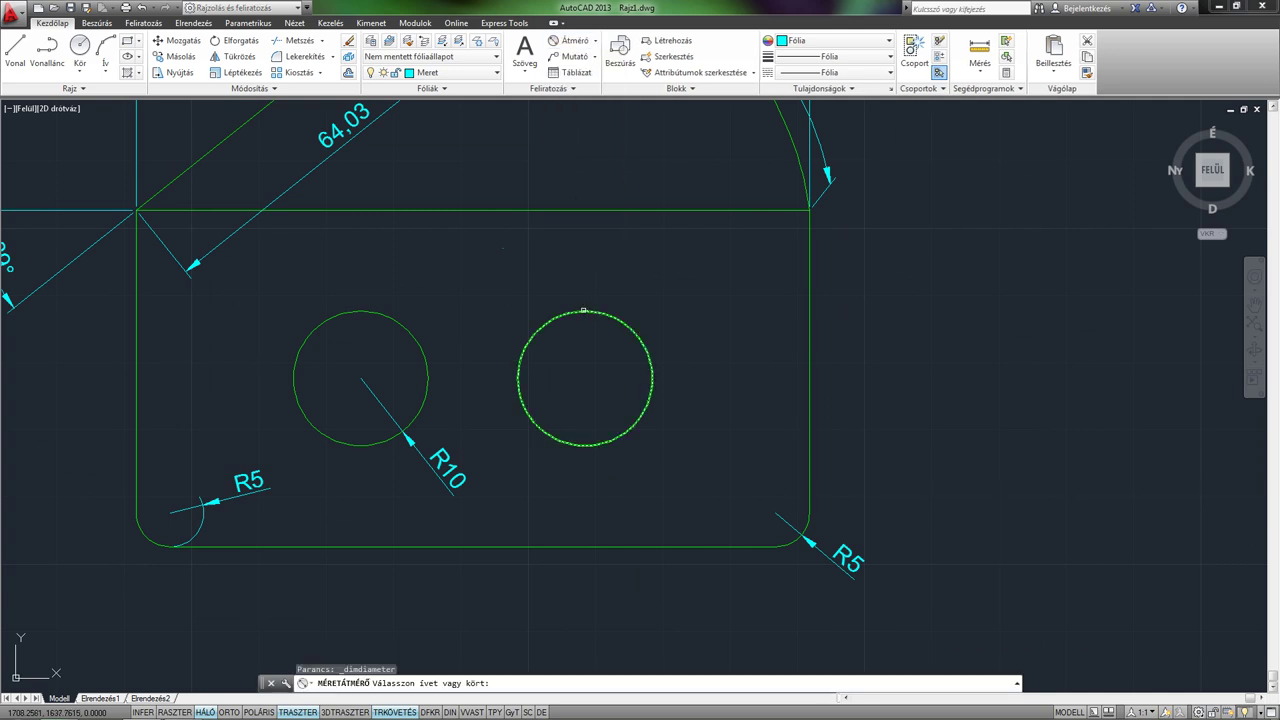
left_click(584, 311)
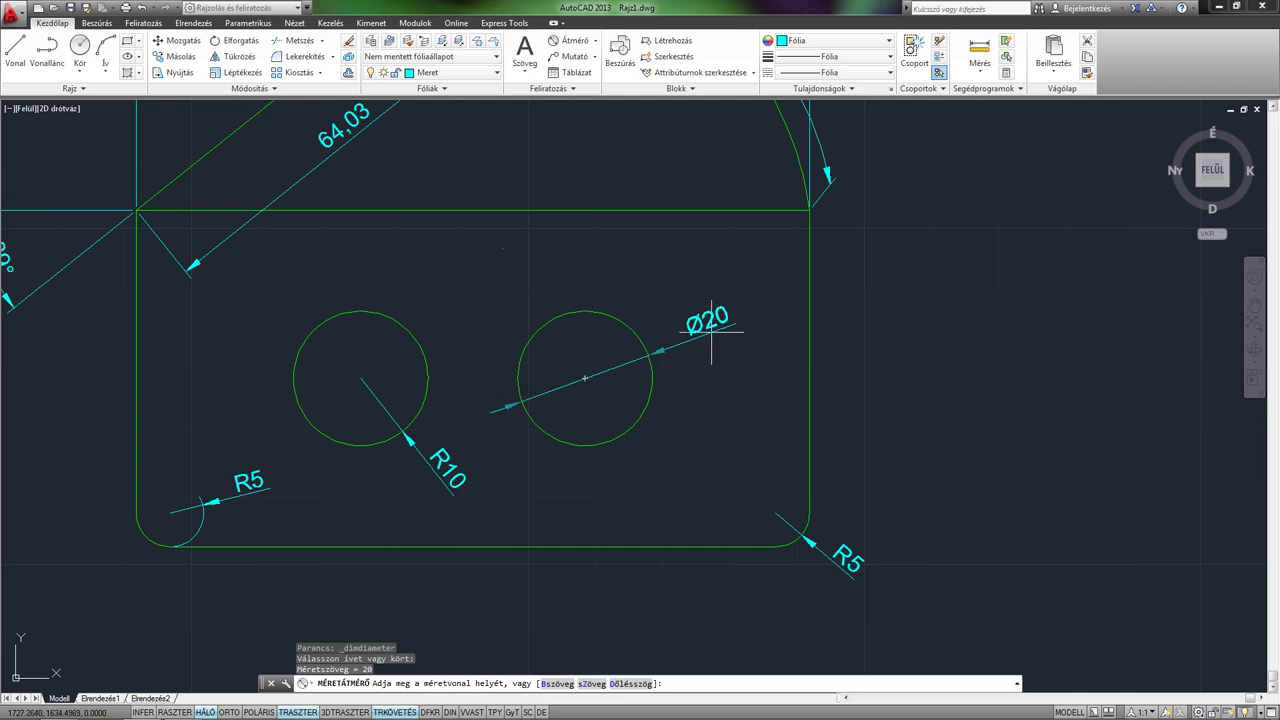
left_click(712, 330)
scroll(690, 385, "down", 2)
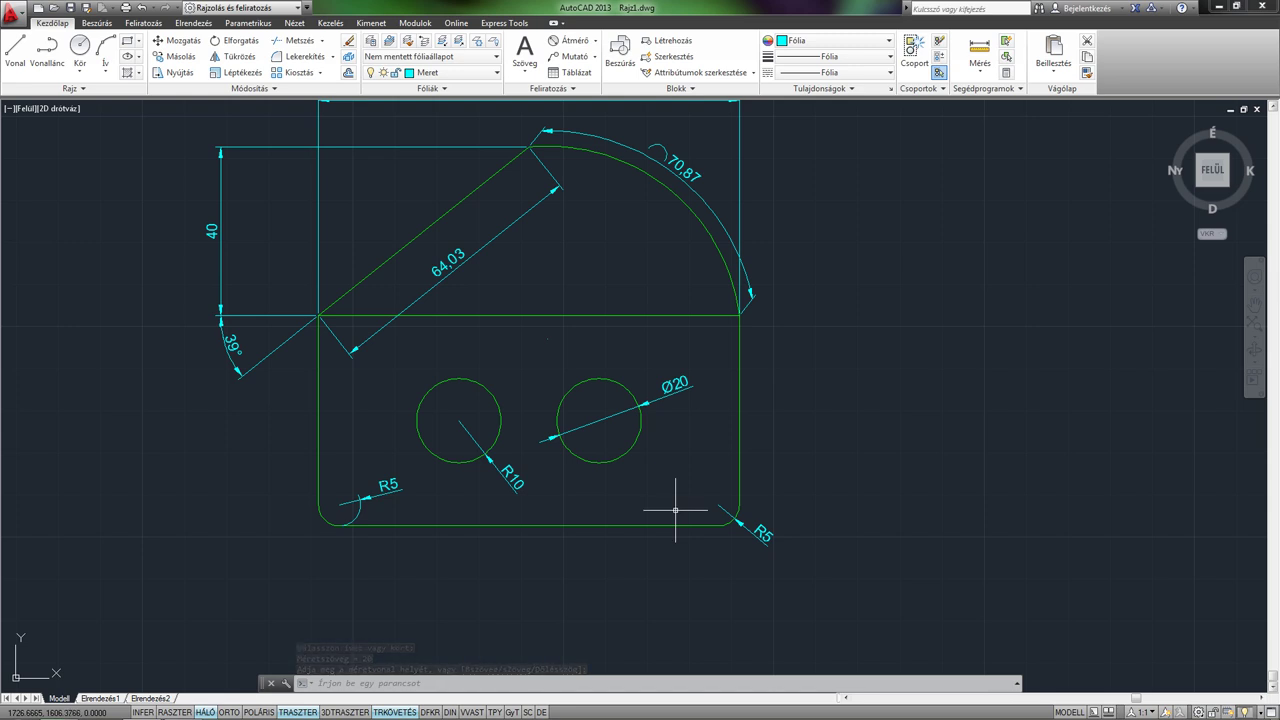
middle_click_drag(669, 477, 670, 511)
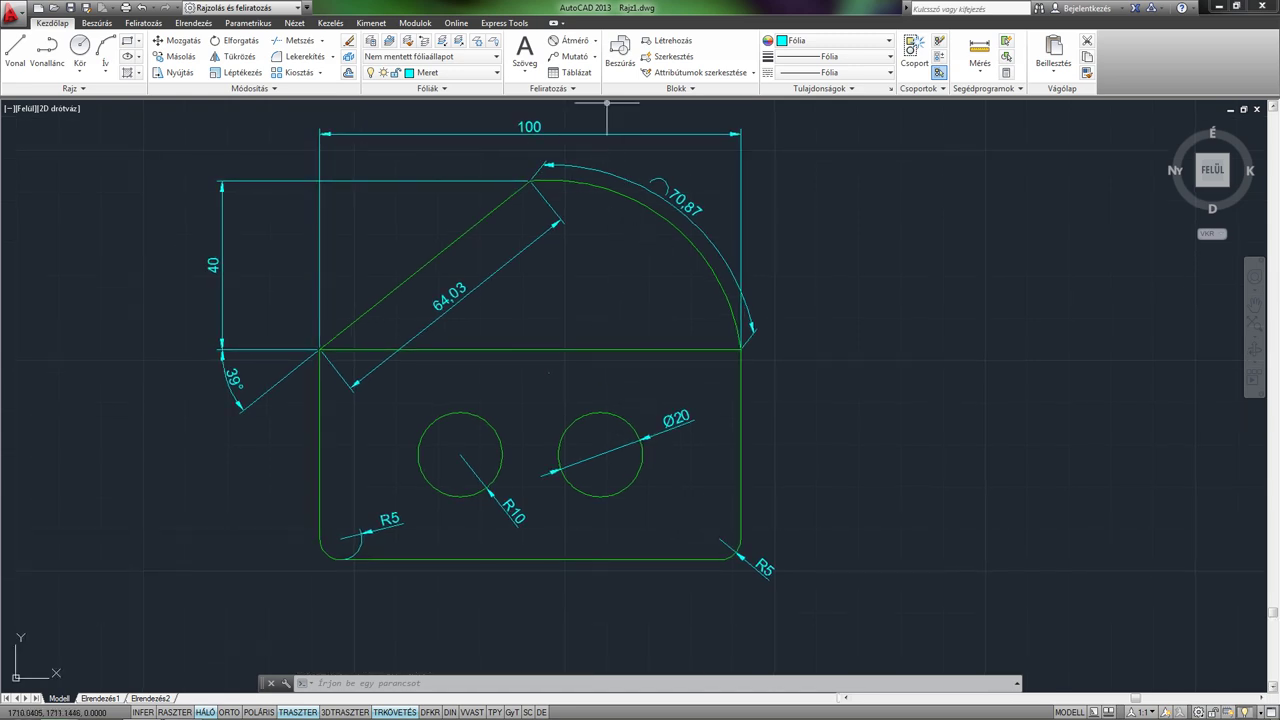
- Place a 1627,65 Koordináta (ordinate) dimension from the right hole's centre, right of the part
left_click(578, 41)
left_click(595, 41)
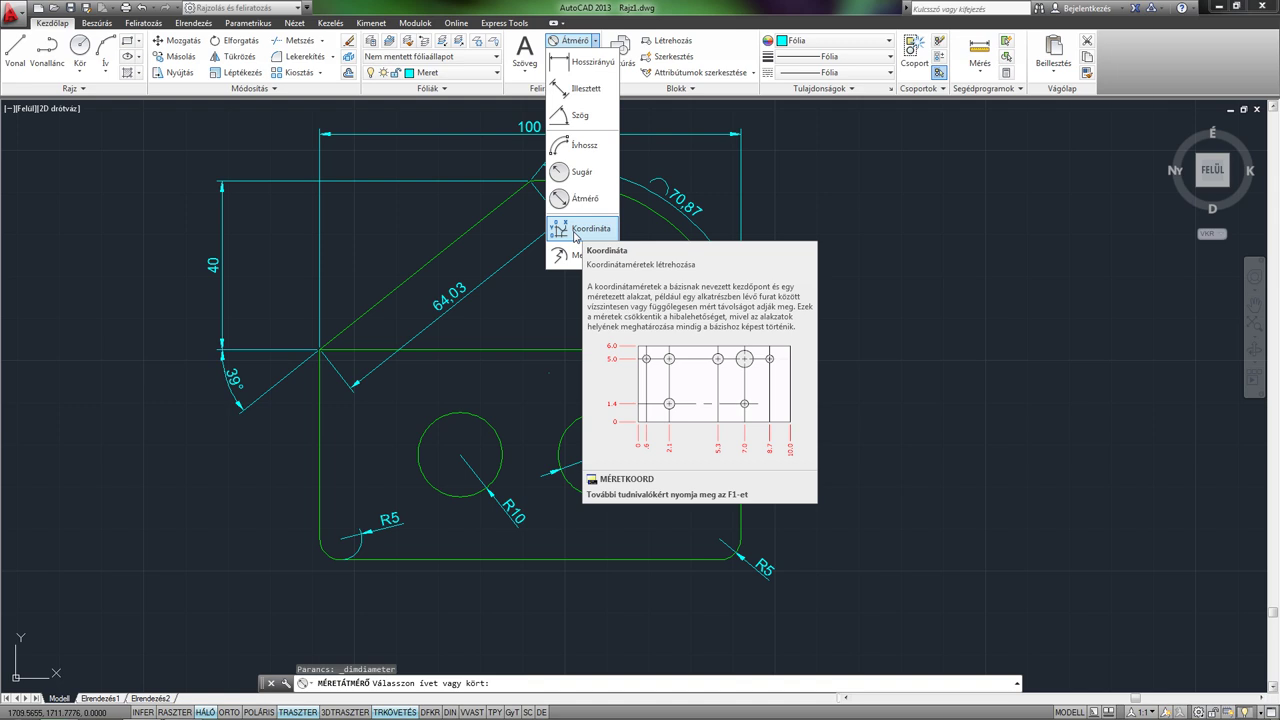
left_click(575, 233)
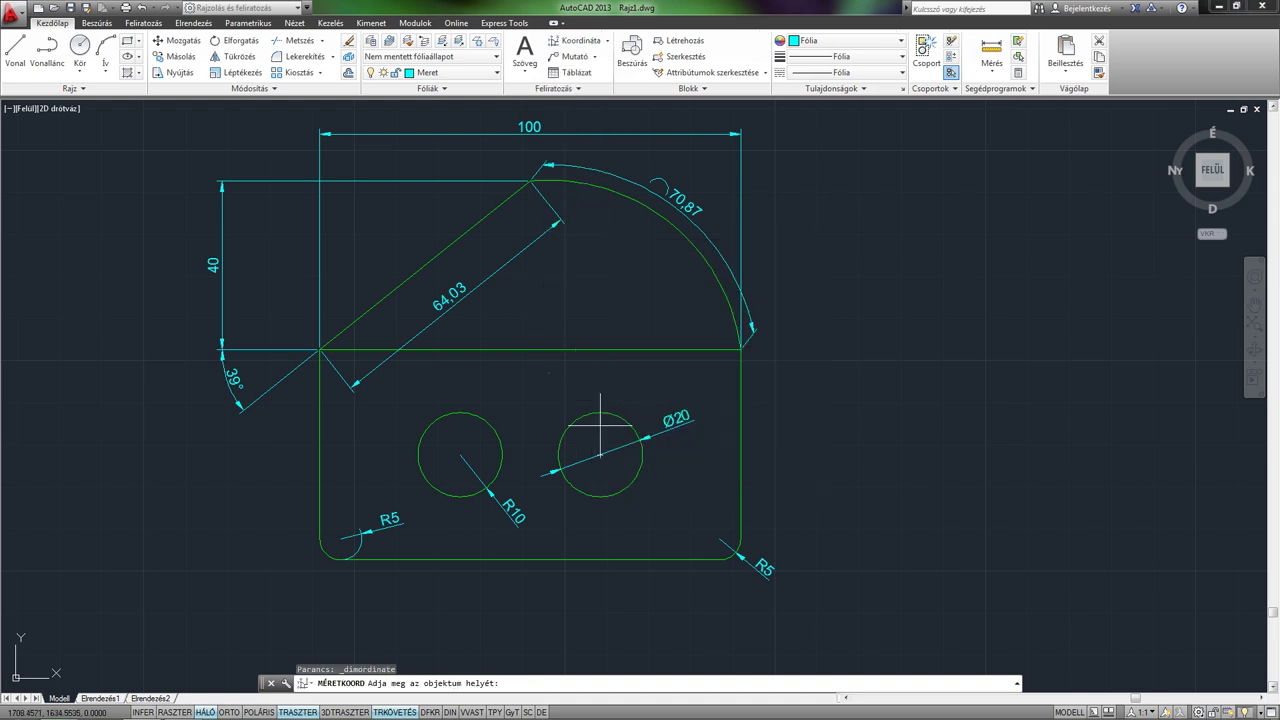
scroll(600, 478, "up", 4)
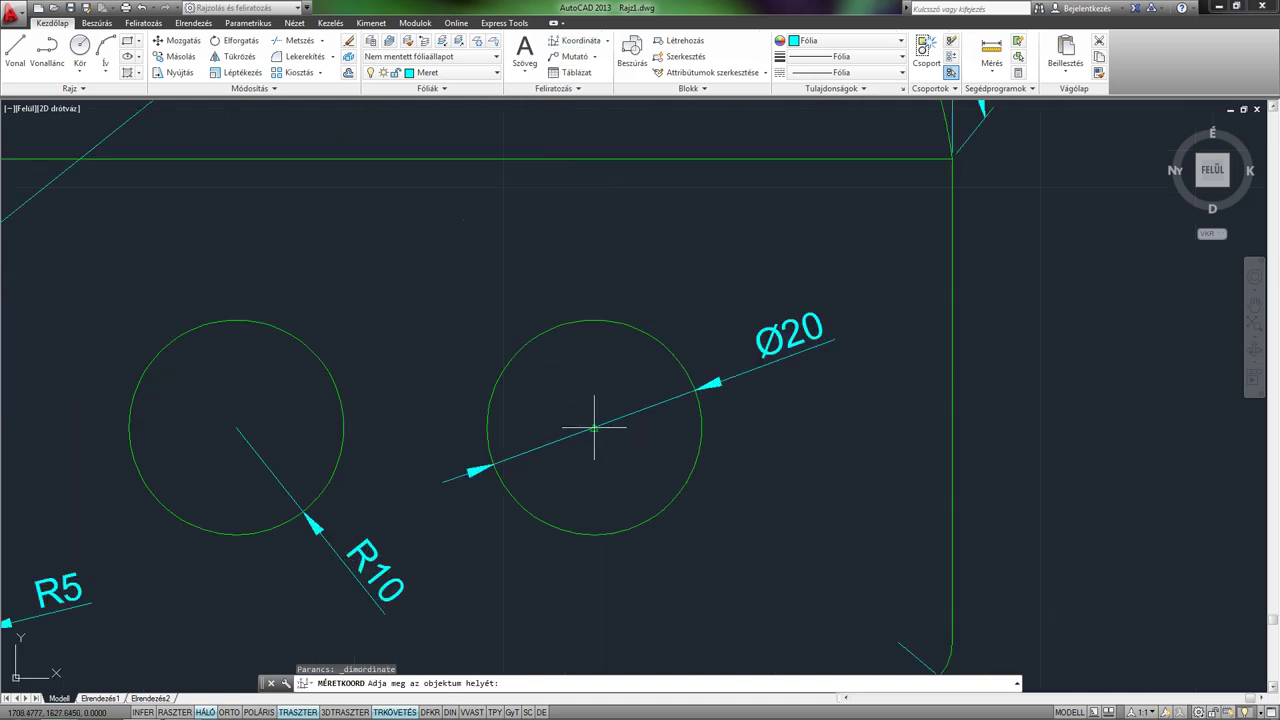
scroll(594, 428, "up", 4)
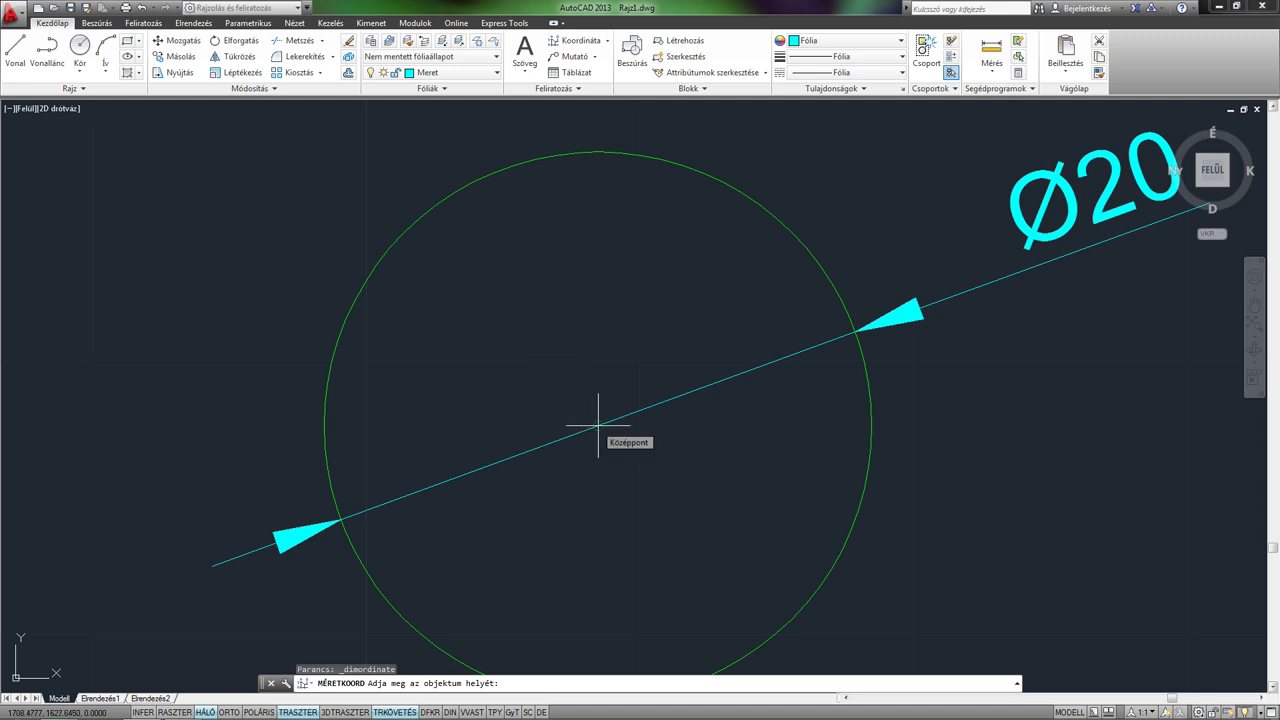
left_click(598, 425)
scroll(634, 444, "down", 4)
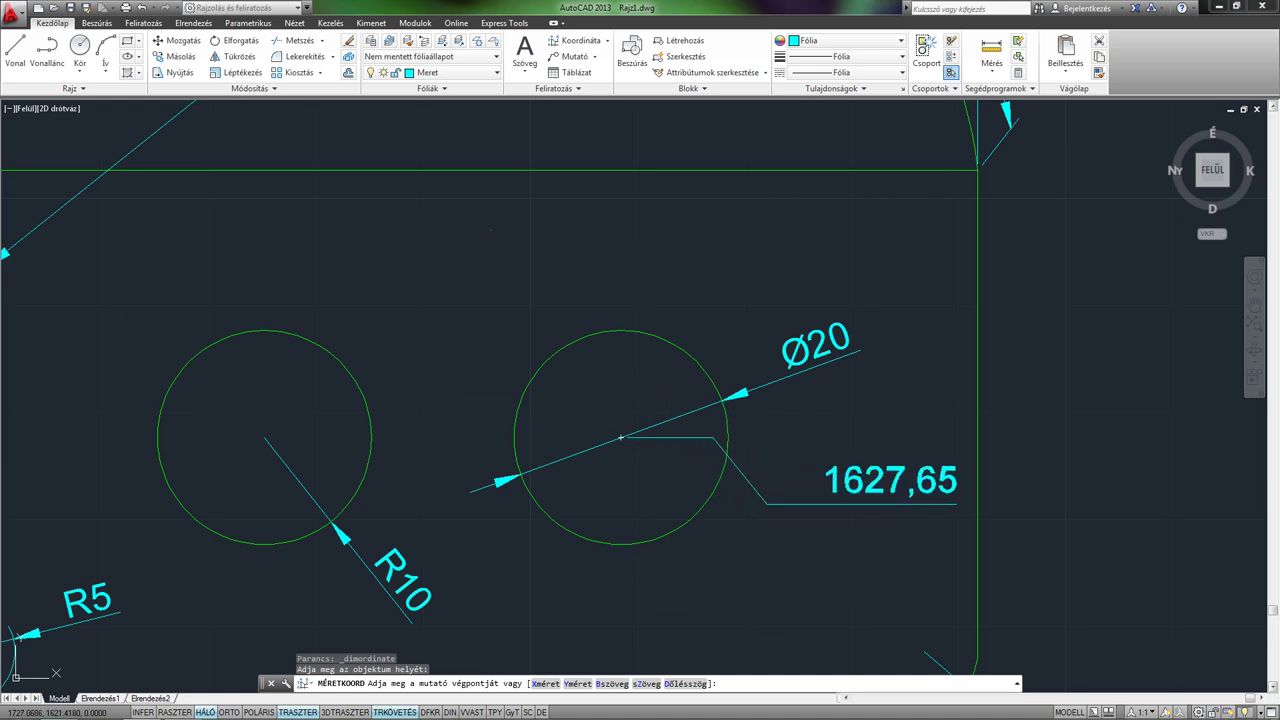
middle_click_drag(1051, 489, 880, 457)
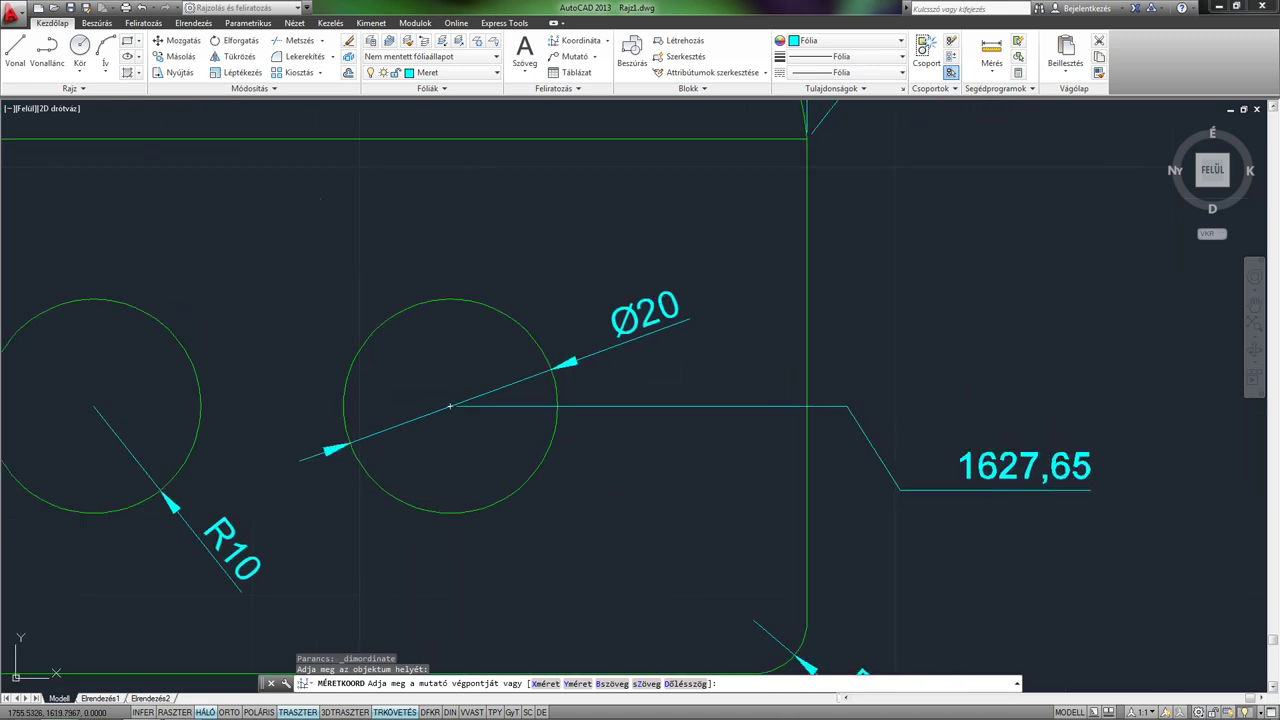
left_click(899, 489)
middle_click_drag(625, 499, 703, 417)
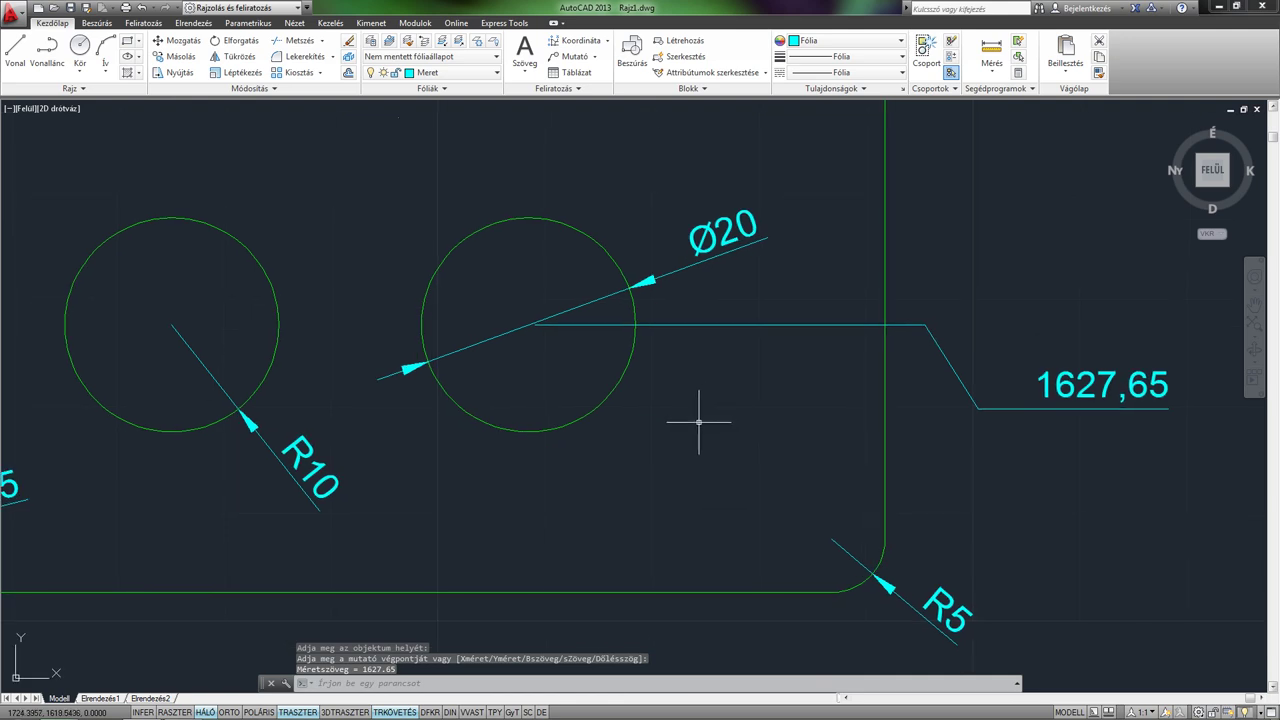
- Add the 1708,48 ordinate dimension from the same hole centre below the part
key("Return")
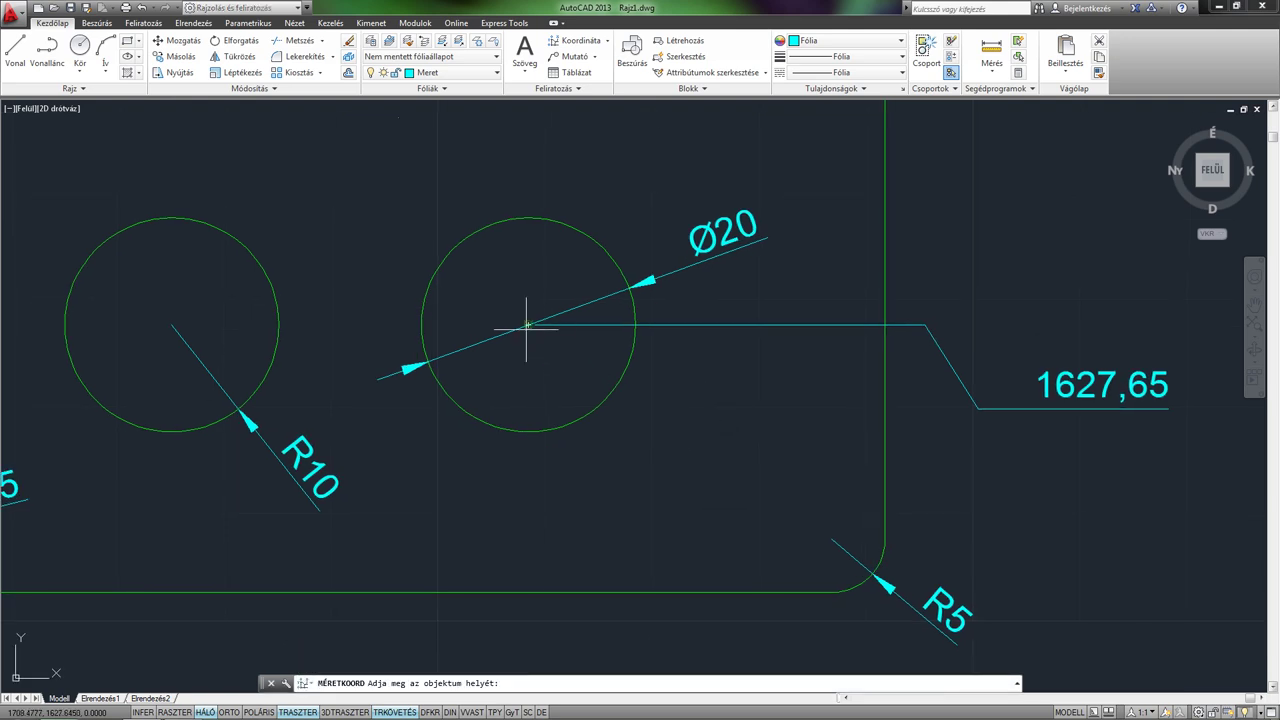
left_click(528, 325)
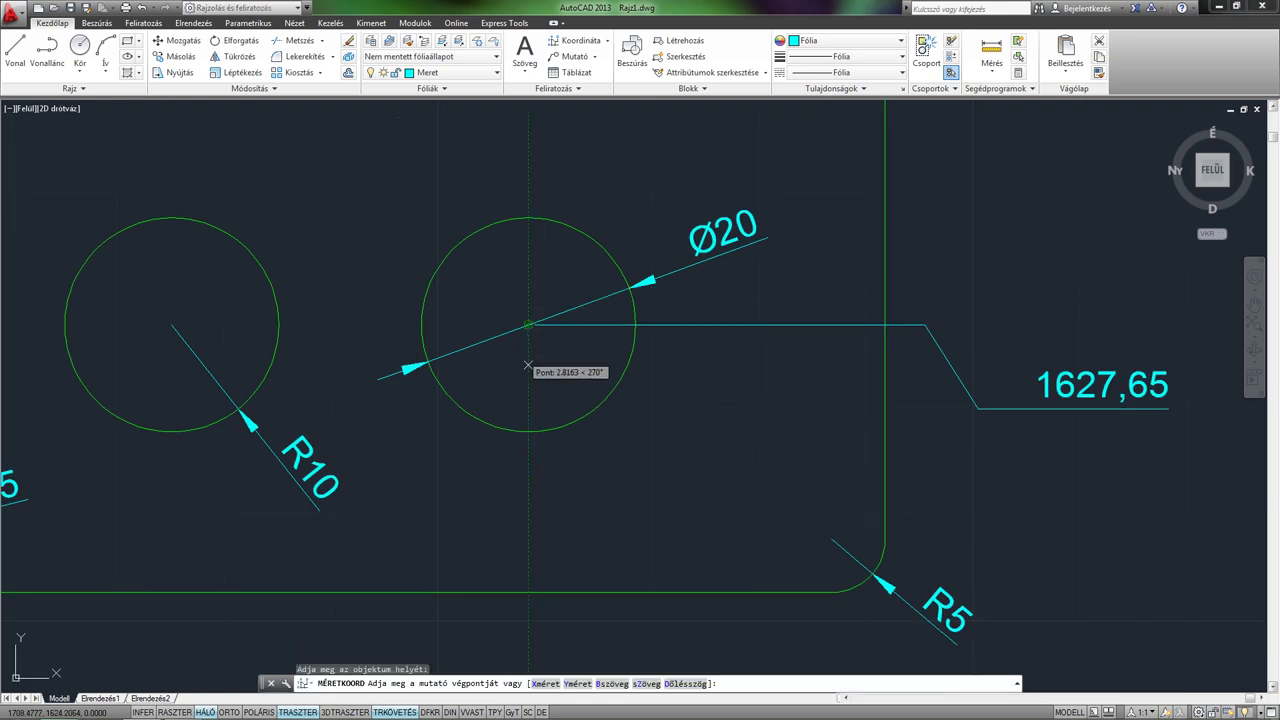
scroll(611, 486, "down", 2)
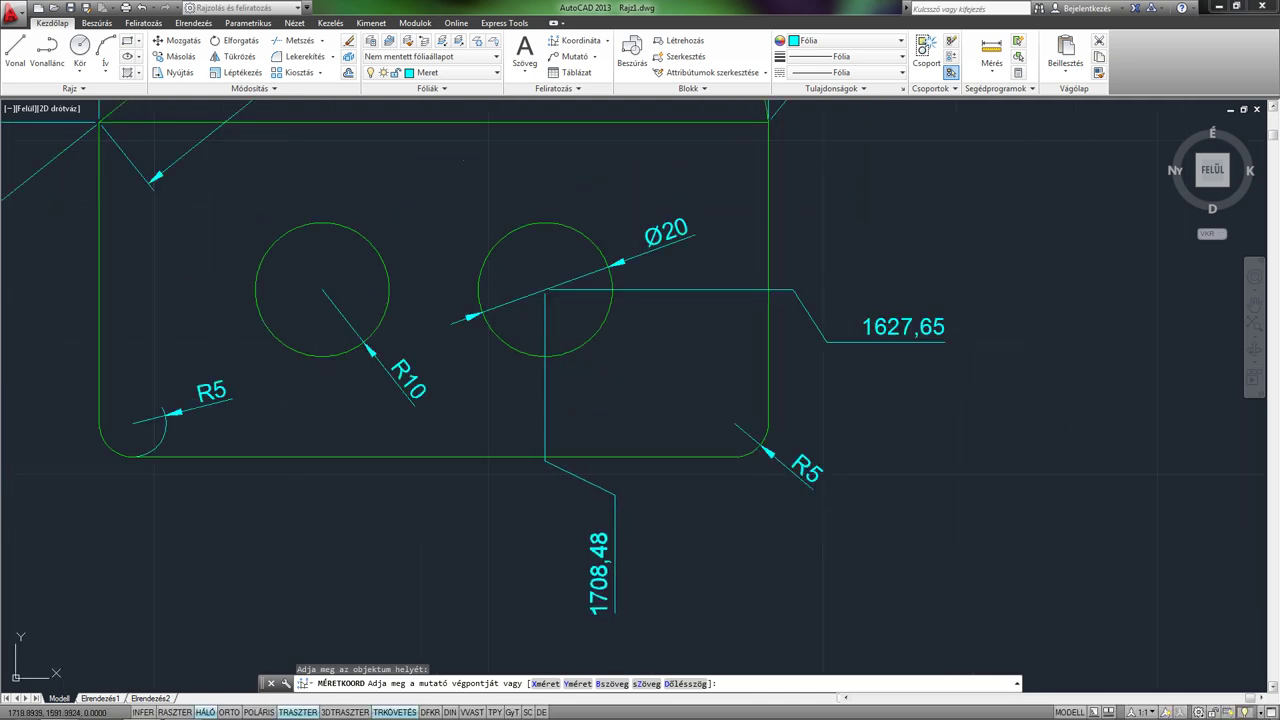
left_click(614, 612)
middle_click_drag(651, 400, 600, 441)
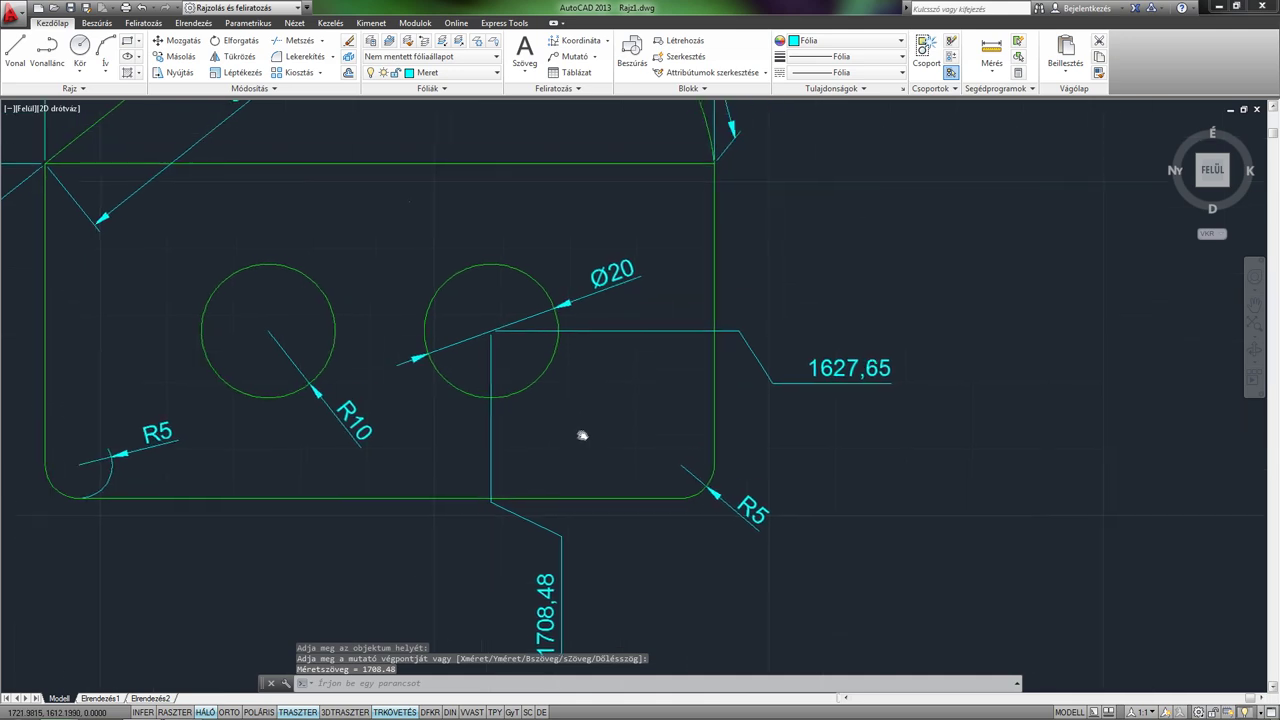
scroll(633, 397, "down", 3)
middle_click_drag(663, 363, 663, 434)
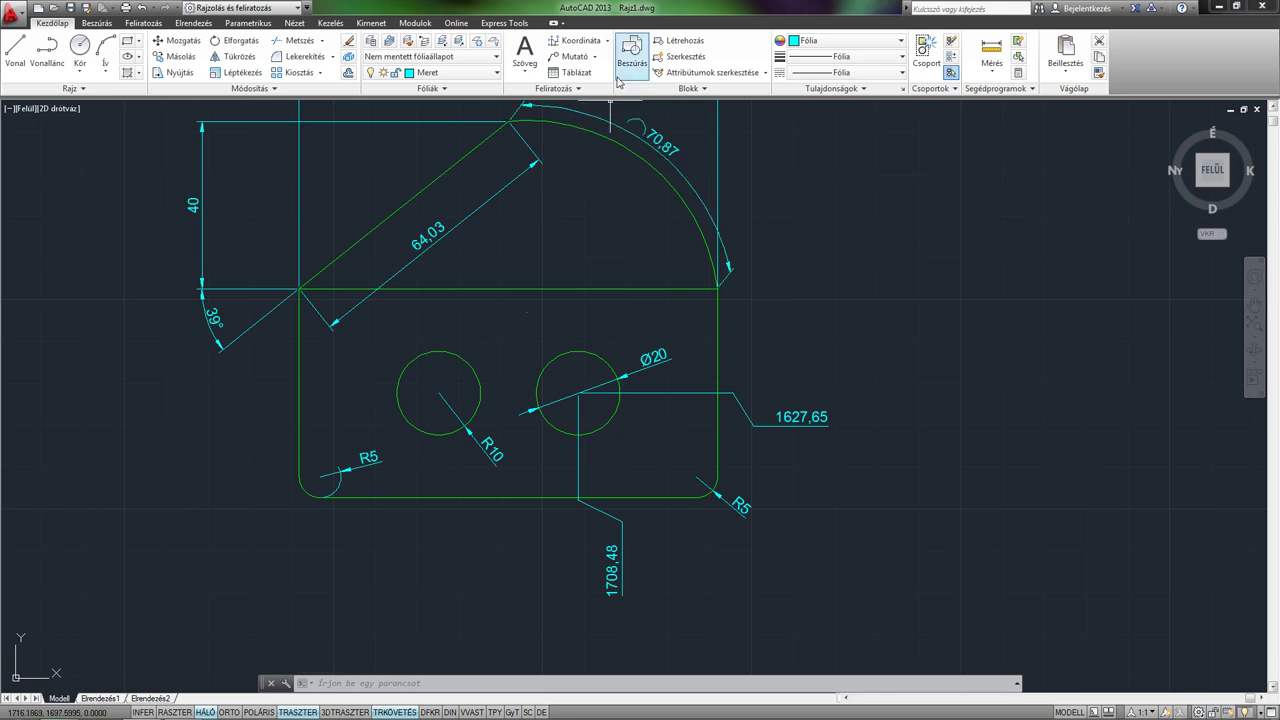
left_click(607, 41)
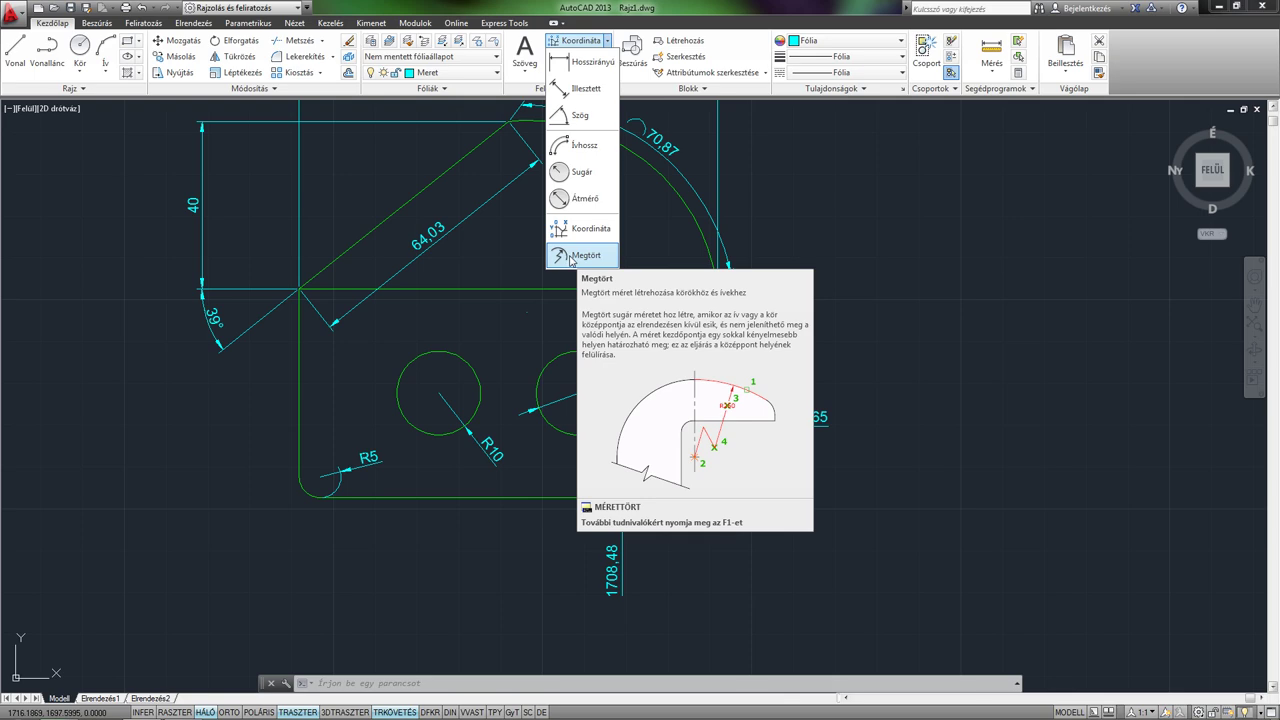
- Apply Megtört (Jogged) to the top arc, placing the R45,88 dimension line and jog inside it
left_click(572, 258)
left_click(641, 158)
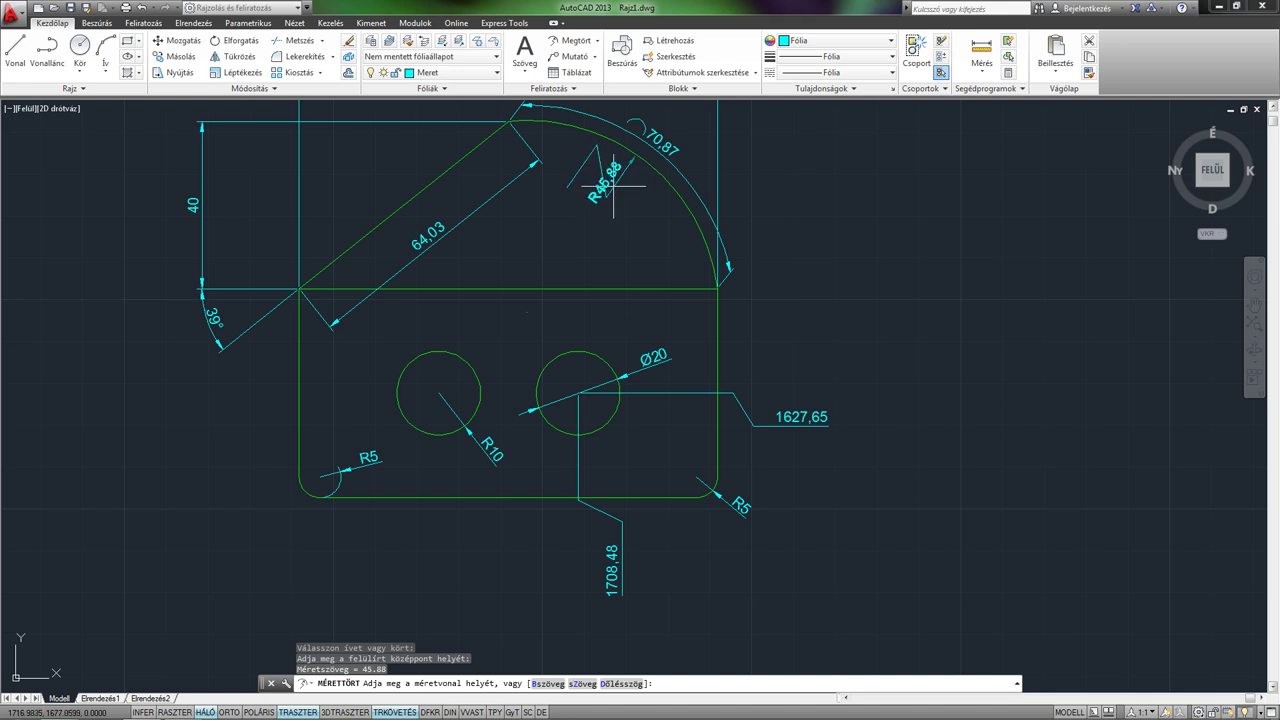
scroll(612, 200, "up", 3)
scroll(608, 225, "up", 1)
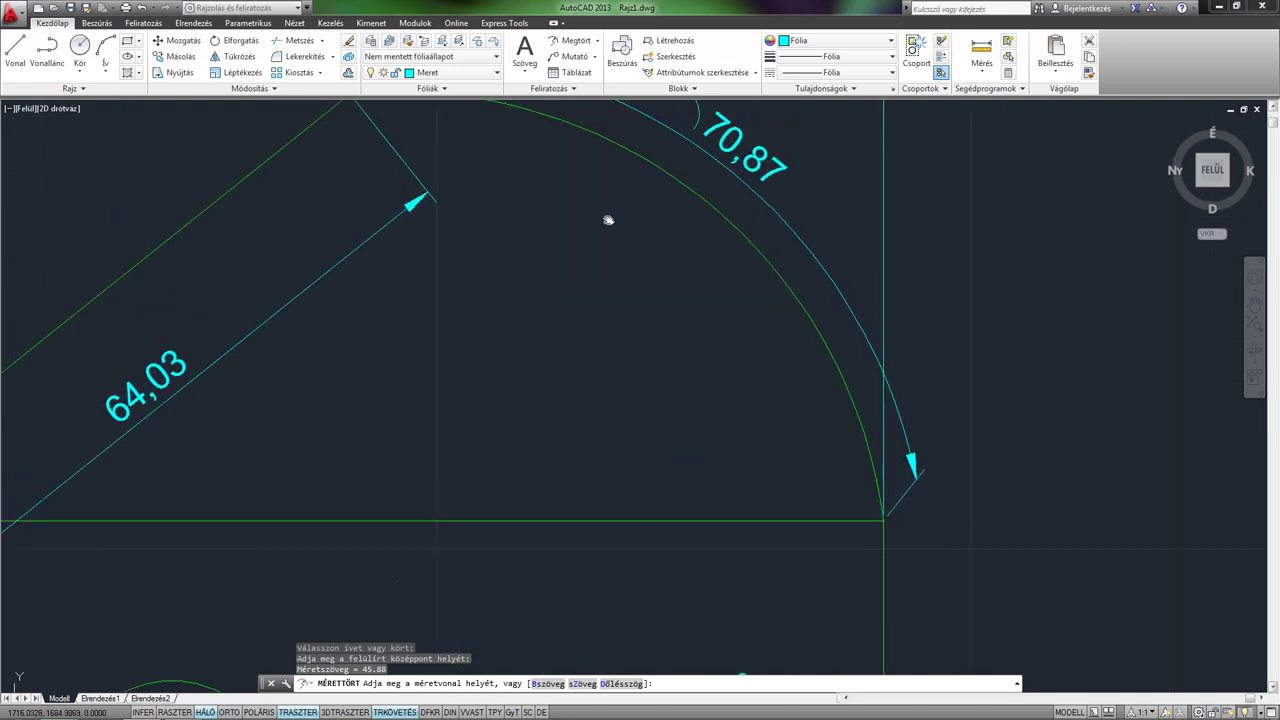
scroll(614, 218, "up", 1)
scroll(618, 215, "down", 2)
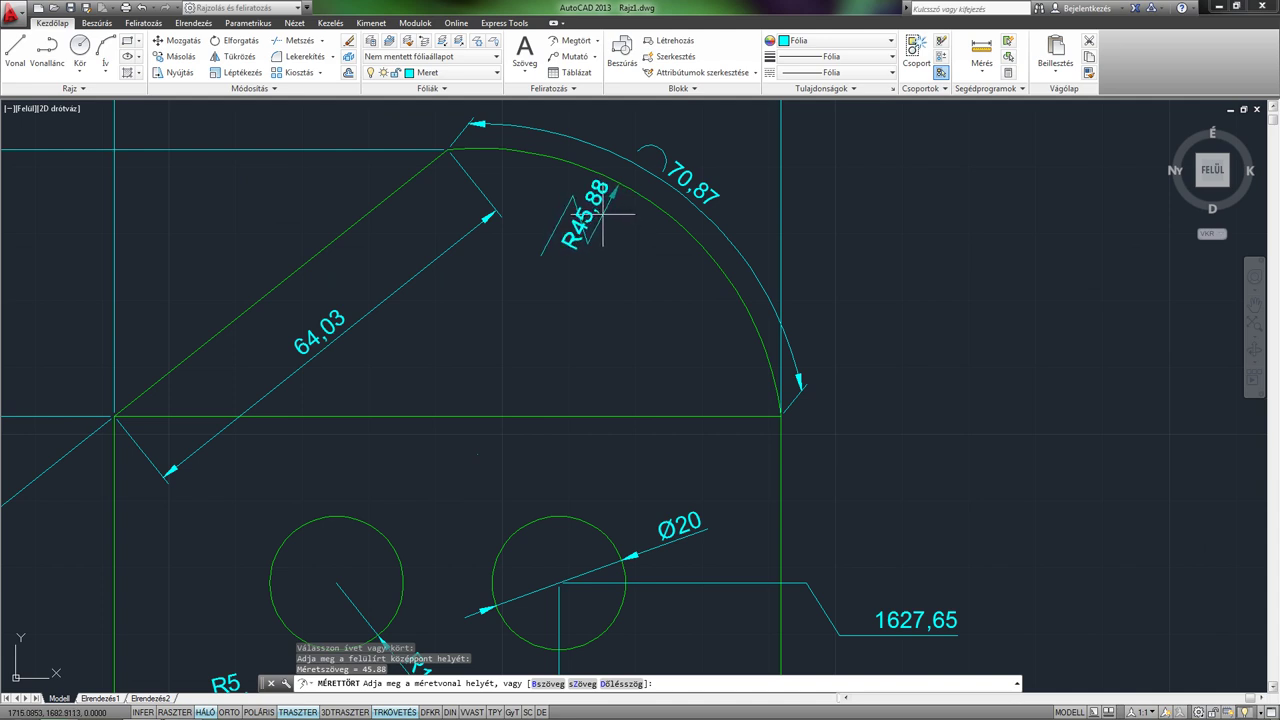
left_click(604, 214)
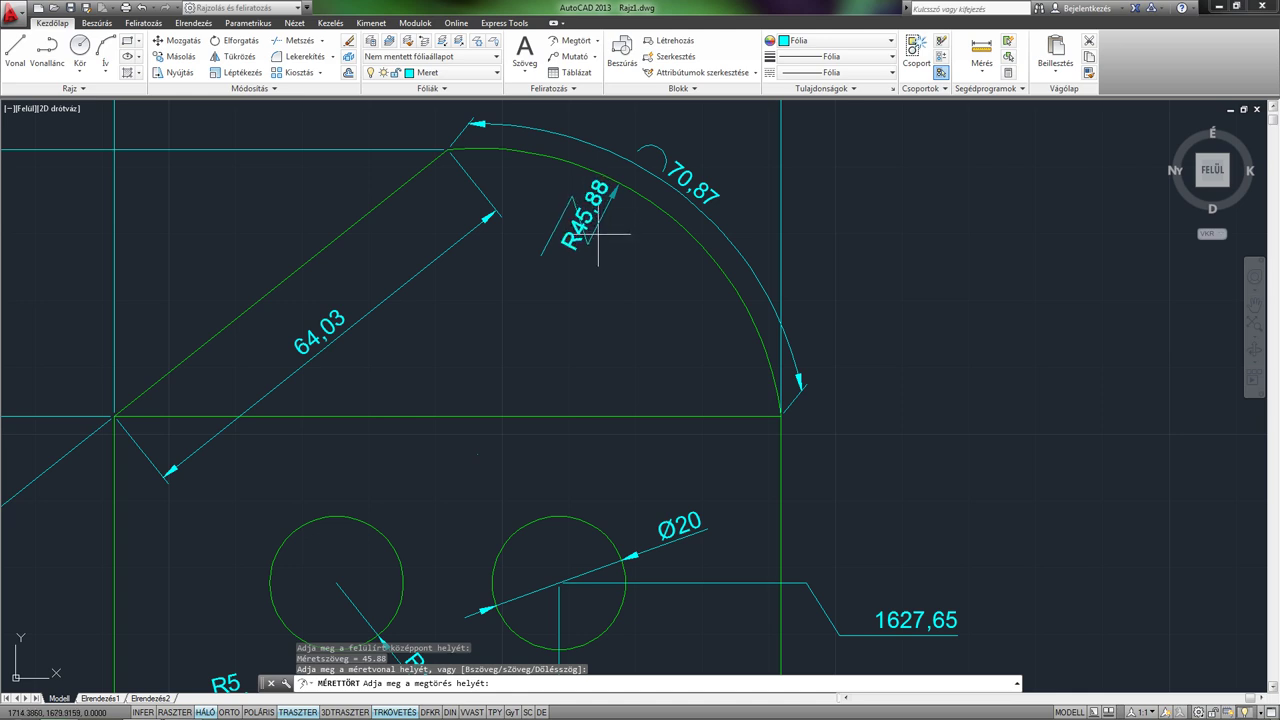
left_click(598, 236)
scroll(610, 250, "down", 2)
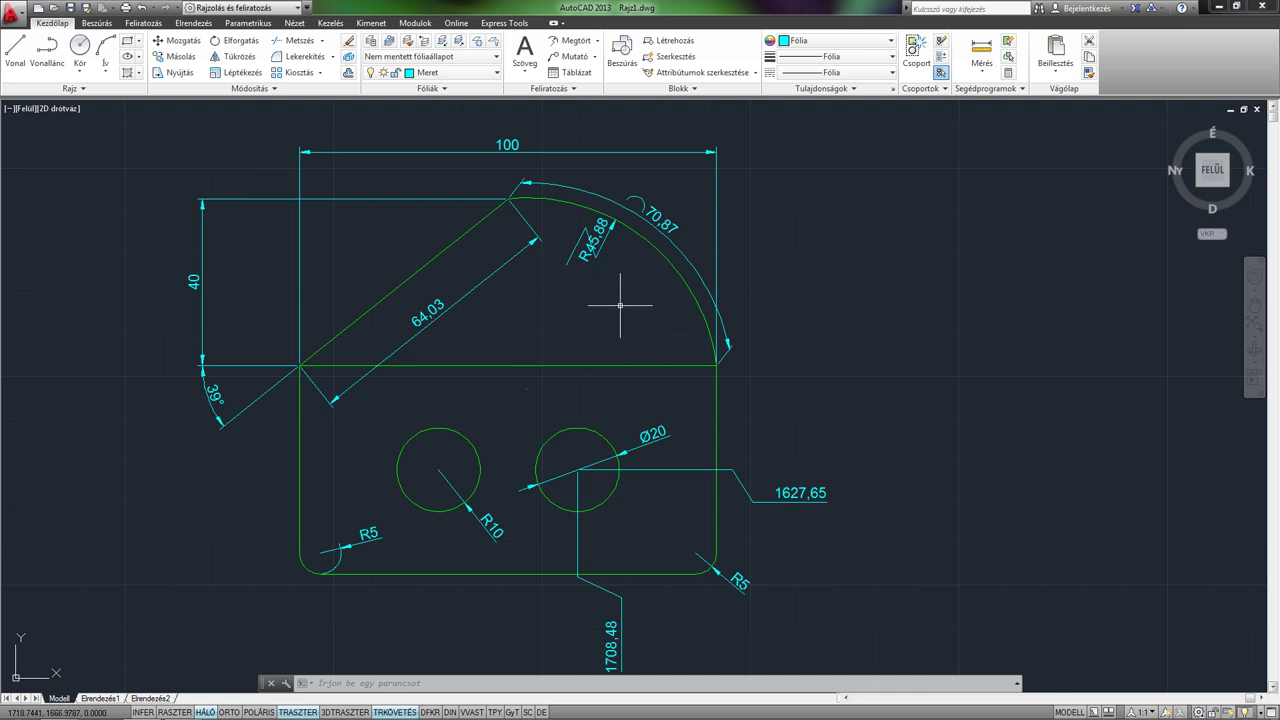
scroll(532, 385, "up", 2)
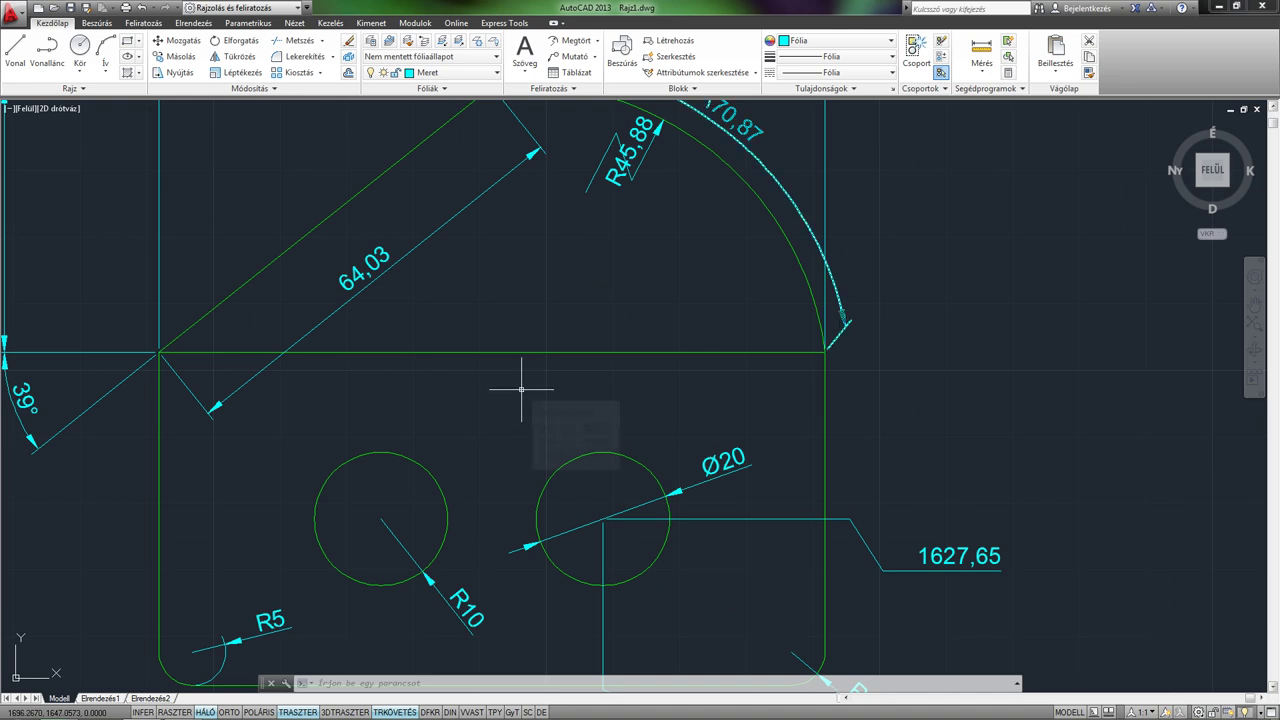
middle_click_drag(657, 271, 606, 346)
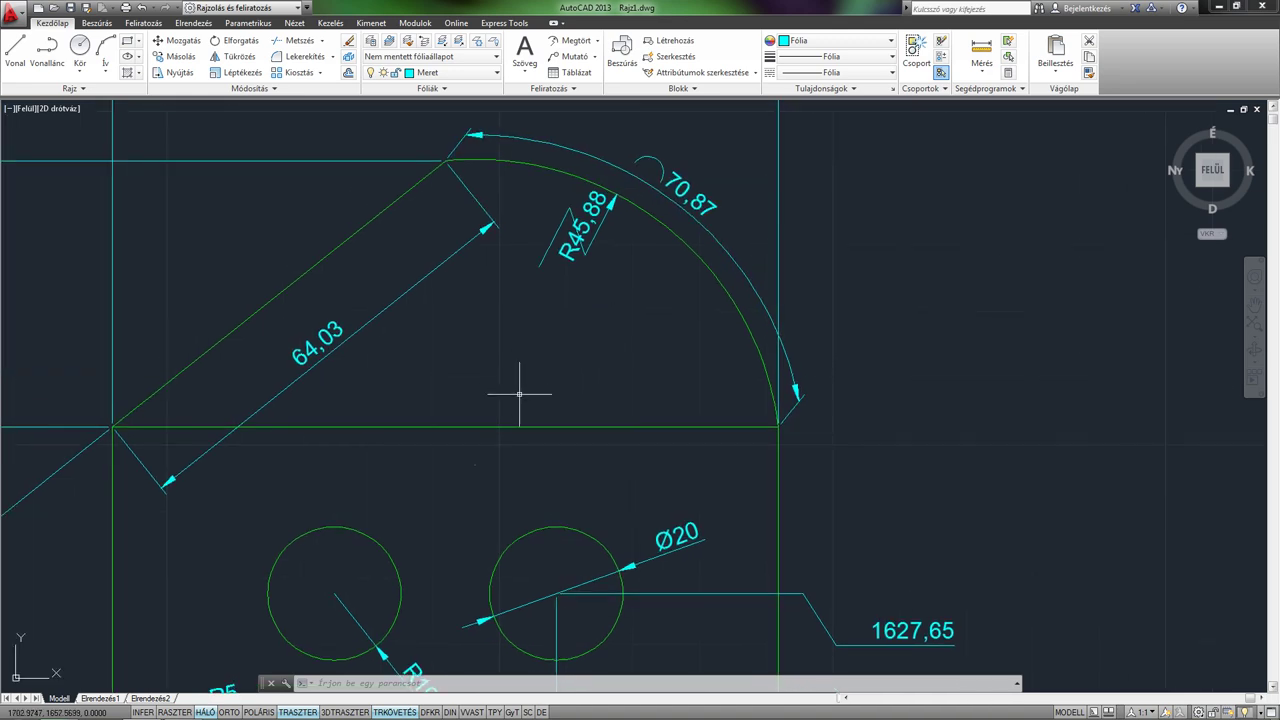
left_click(548, 258)
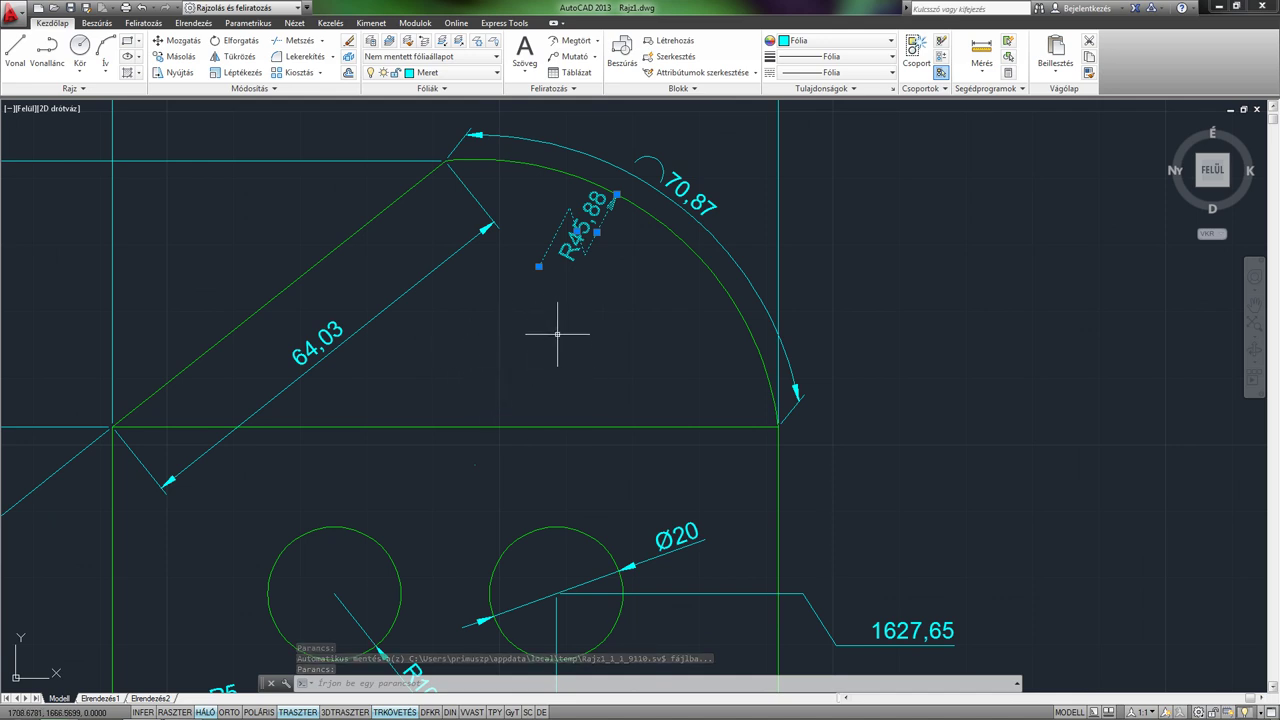
key("Escape")
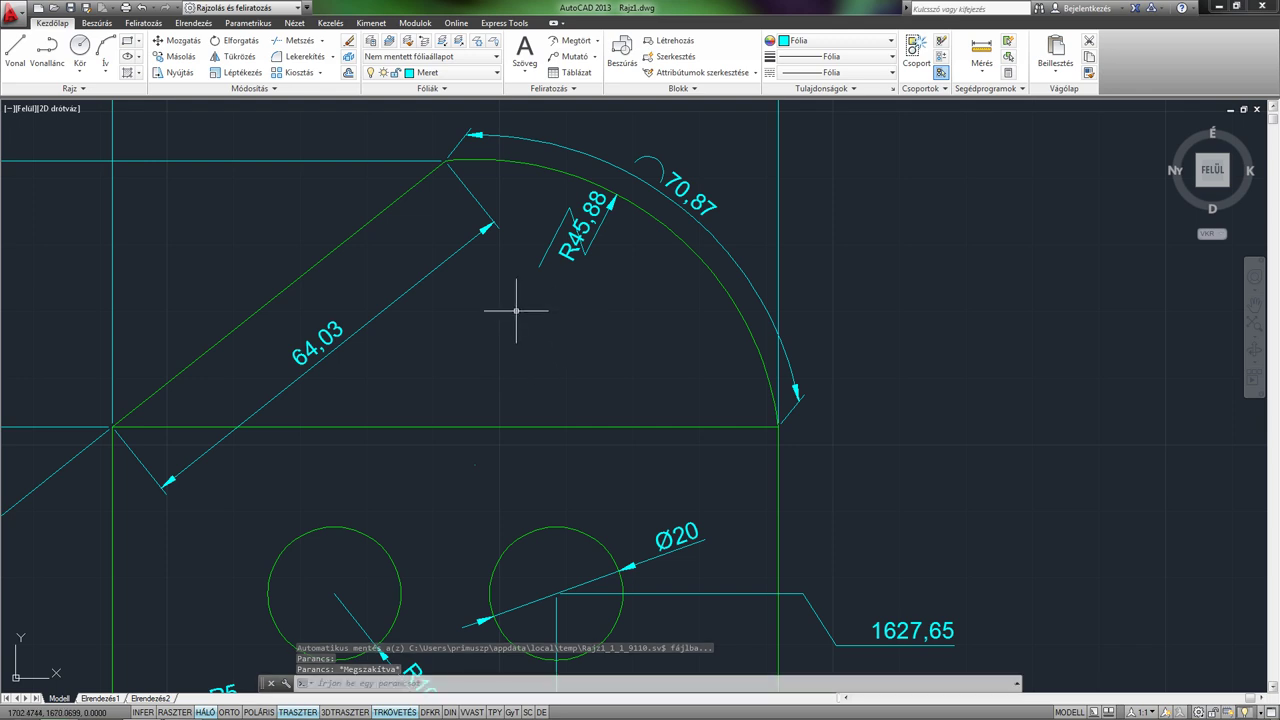
scroll(527, 313, "down", 2)
scroll(527, 313, "down", 2)
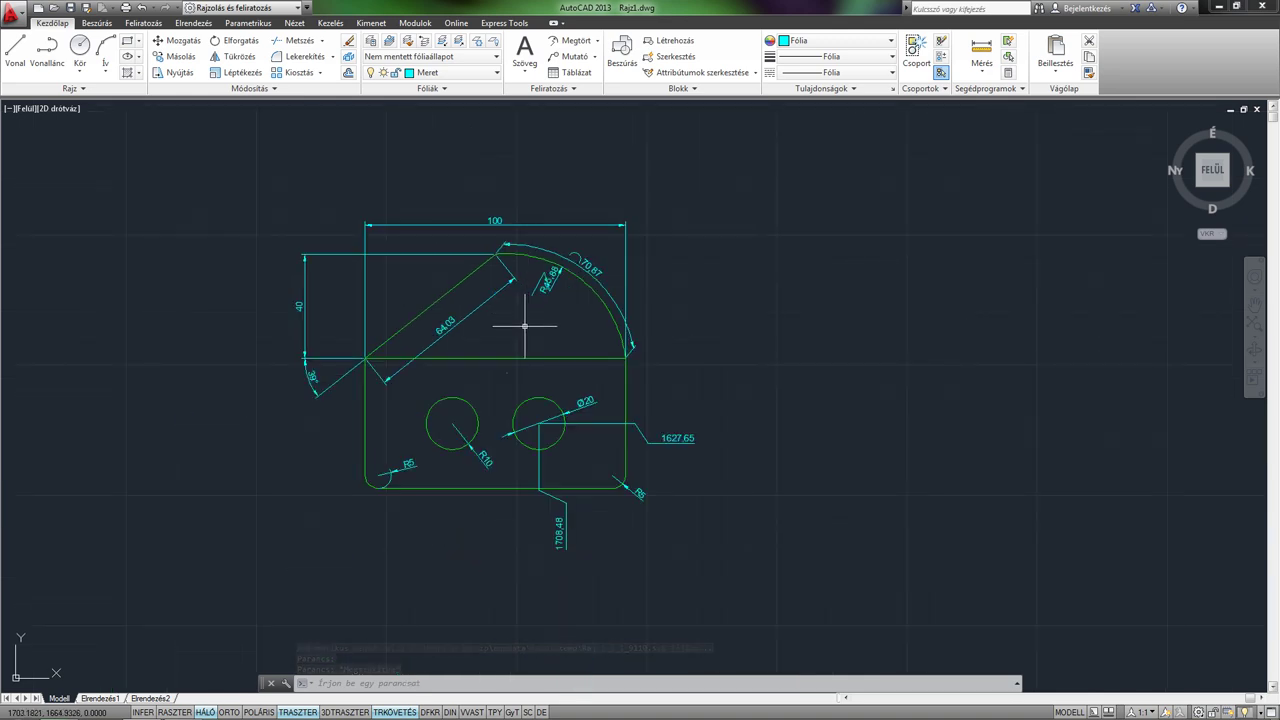
scroll(565, 371, "up", 2)
middle_click_drag(571, 366, 592, 302)
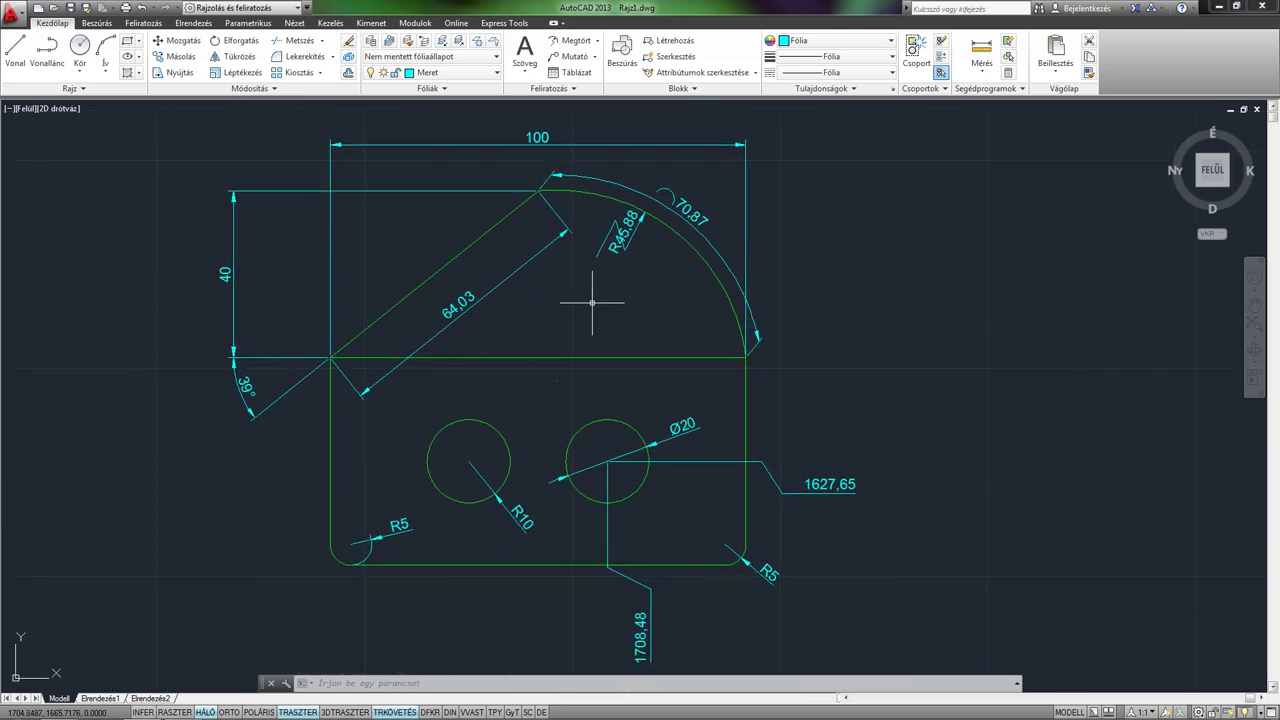